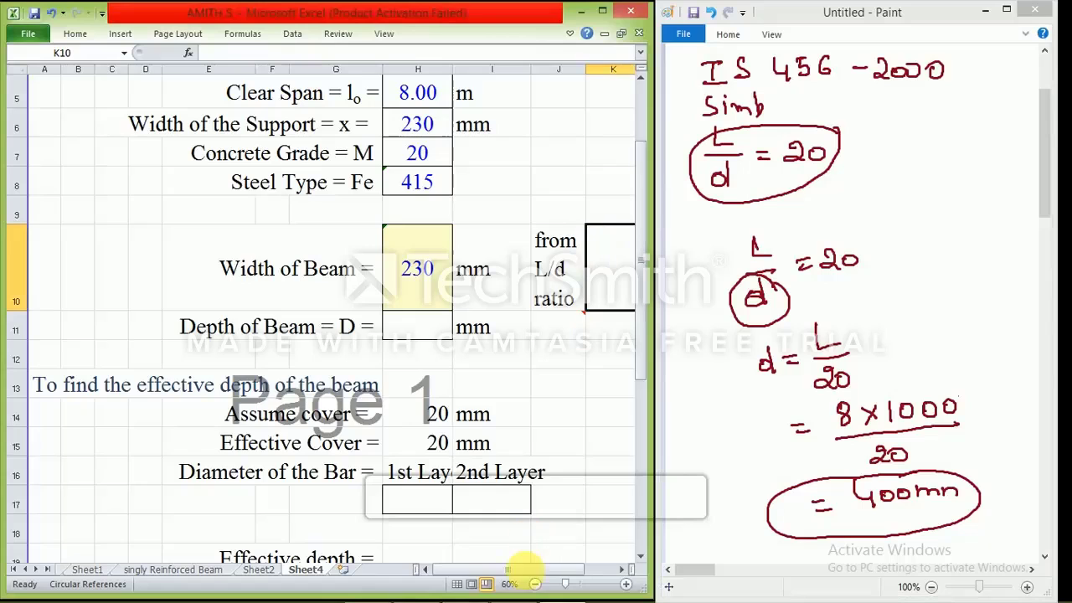
Calculate the depth from the L/d ratio in cell K10 with the formula =(H5*1000)/20.
{"action": "left_click_drag", "start_coordinate": [513, 570], "coordinate": [540, 570]}
{"action": "left_click", "coordinate": [490, 279]}
{"action": "left_click", "coordinate": [540, 273]}
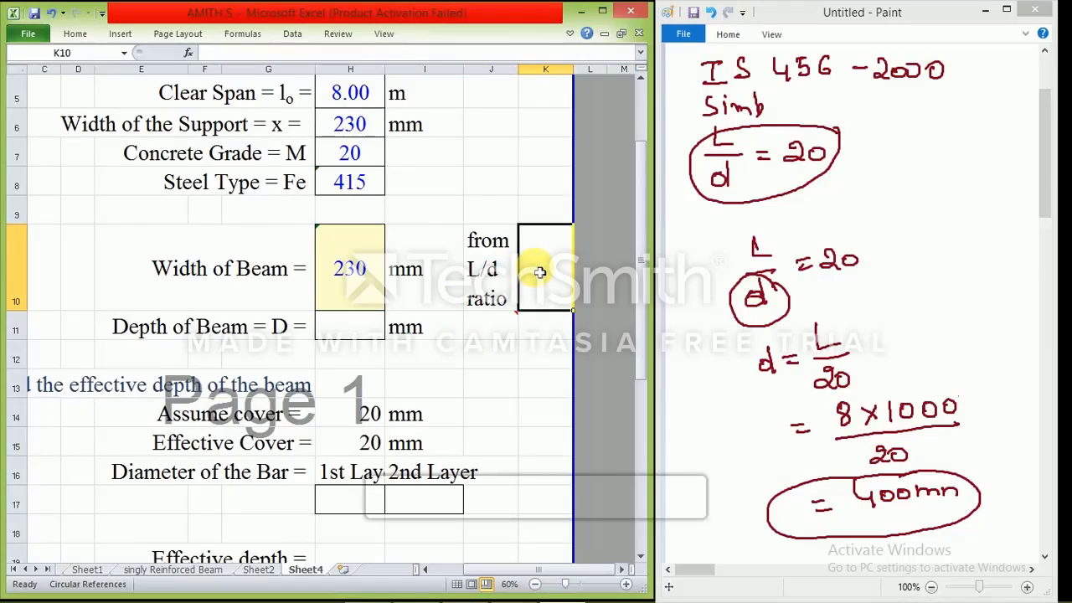
{"action": "type", "text": "=("}
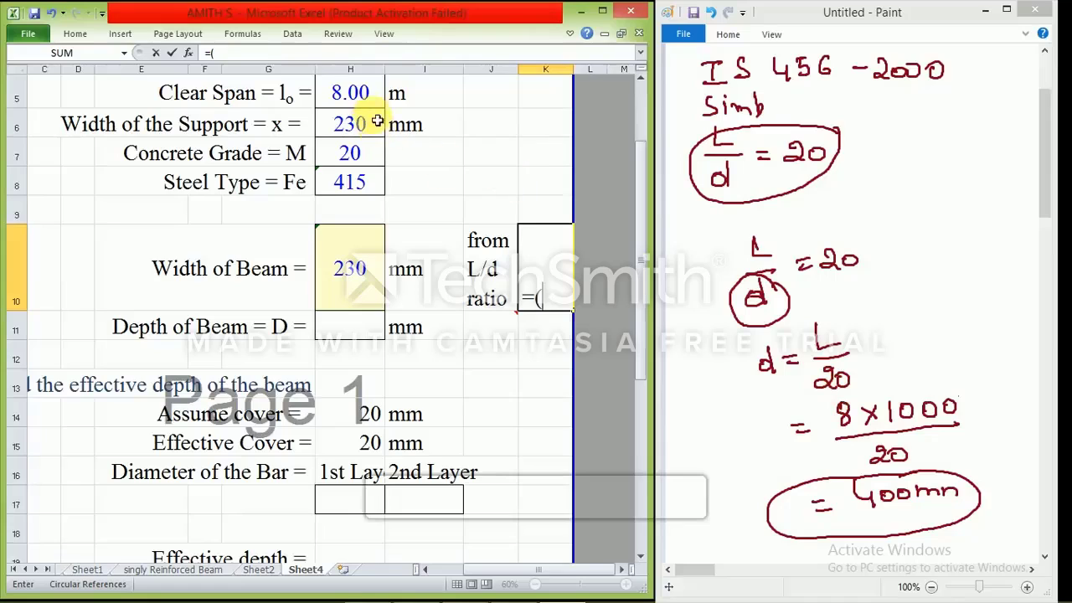
{"action": "left_click", "coordinate": [360, 104]}
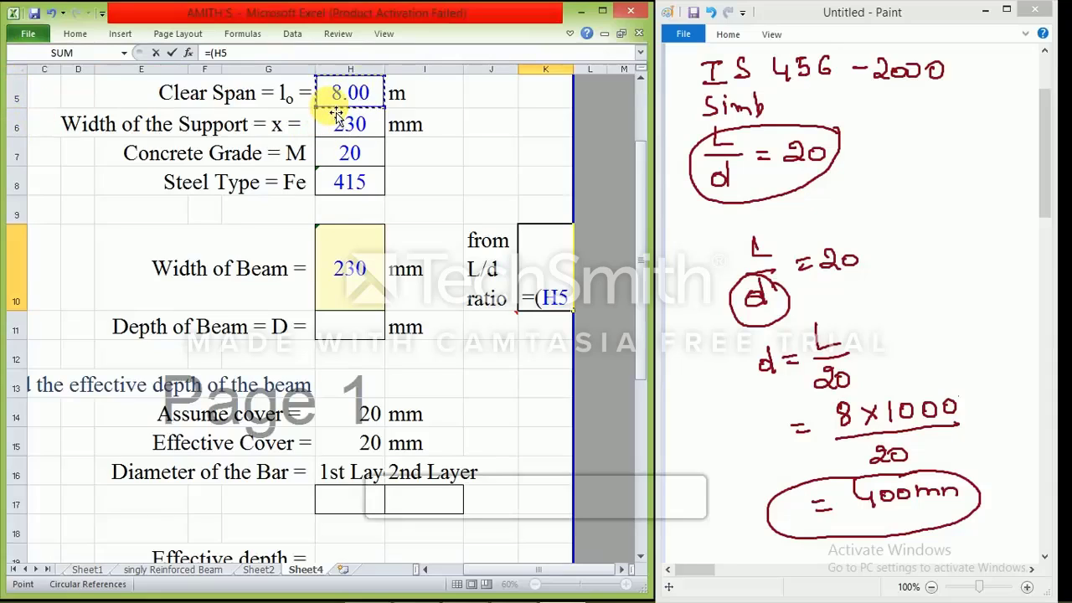
{"action": "type", "text": "*1000"}
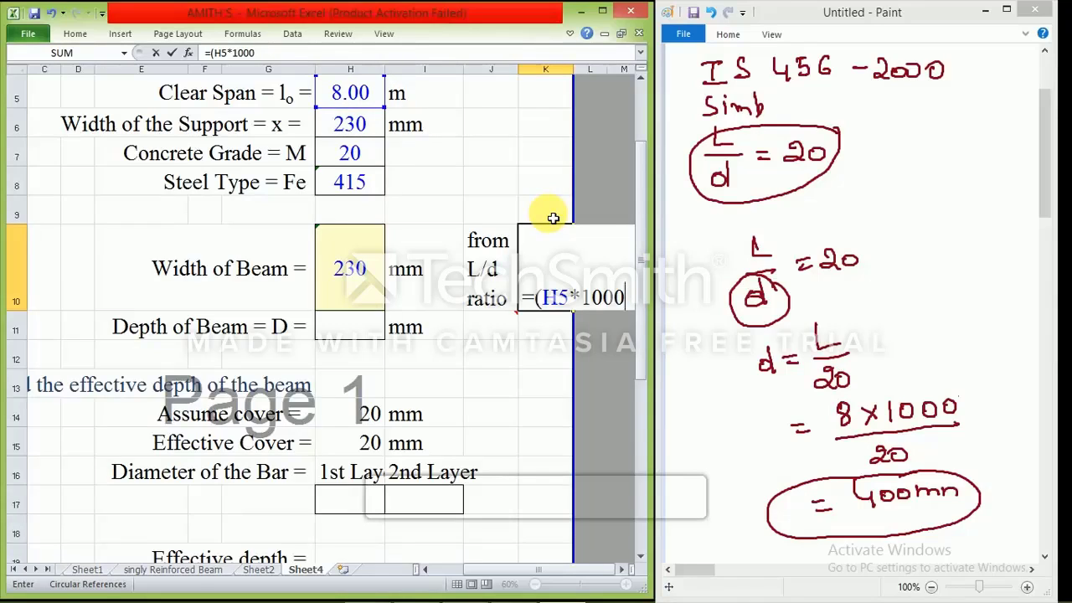
{"action": "type", "text": ")/20"}
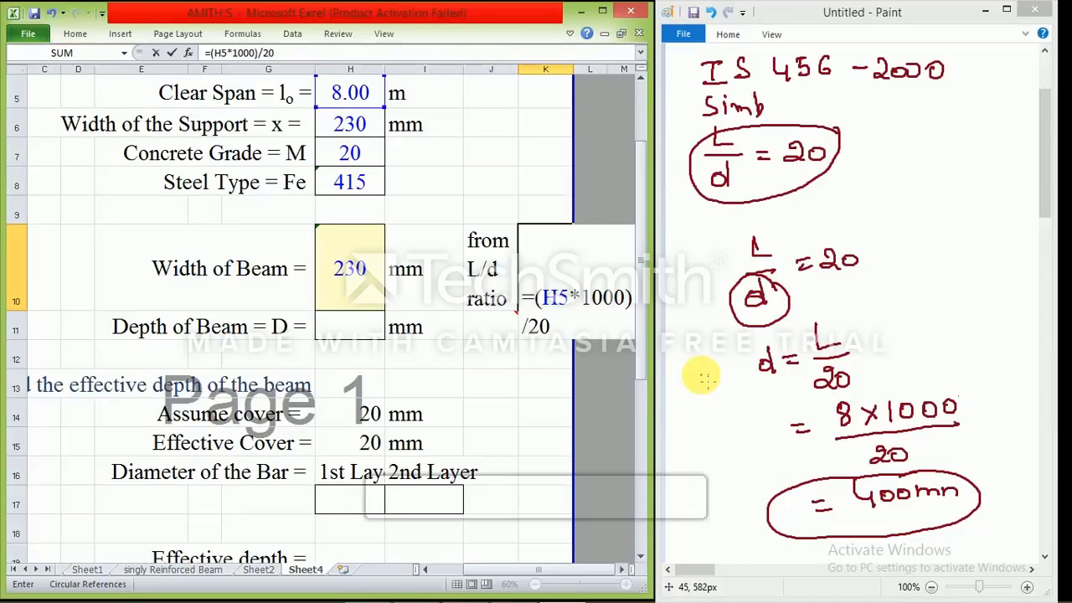
{"action": "key", "text": "Return"}
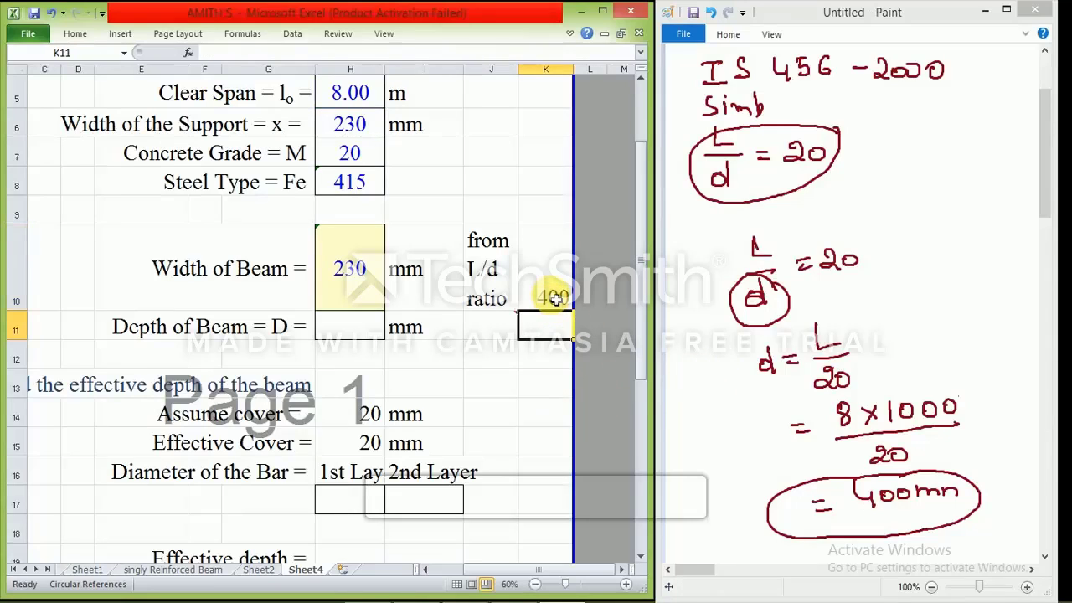
Extend the page area to include column L and enter the unit mm in L10 beside the L/d depth.
{"action": "left_click_drag", "start_coordinate": [572, 289], "coordinate": [606, 293]}
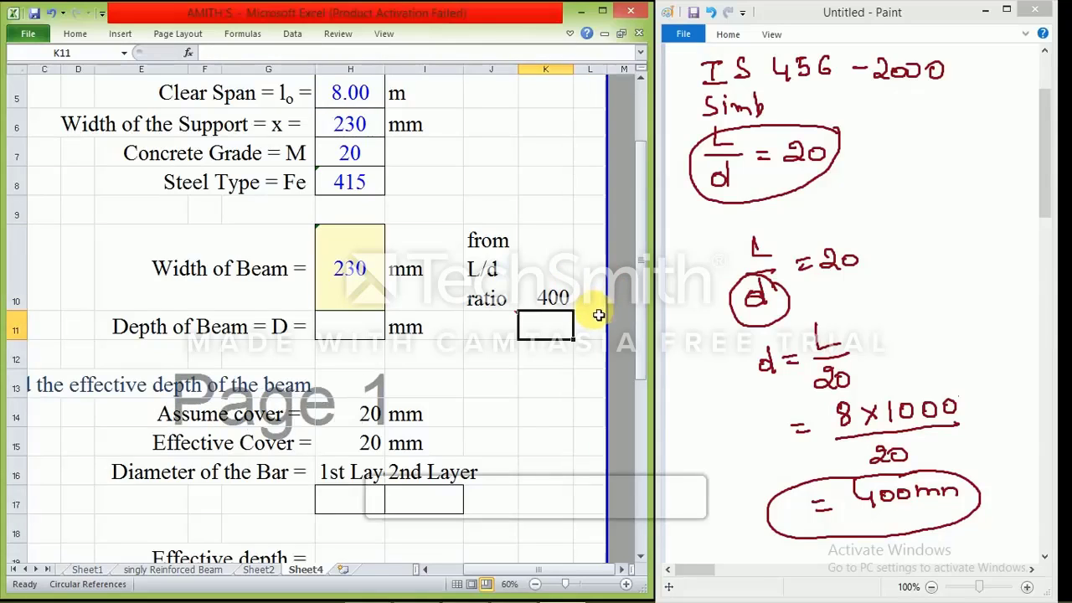
{"action": "left_click", "coordinate": [593, 307]}
{"action": "type", "text": "mm"}
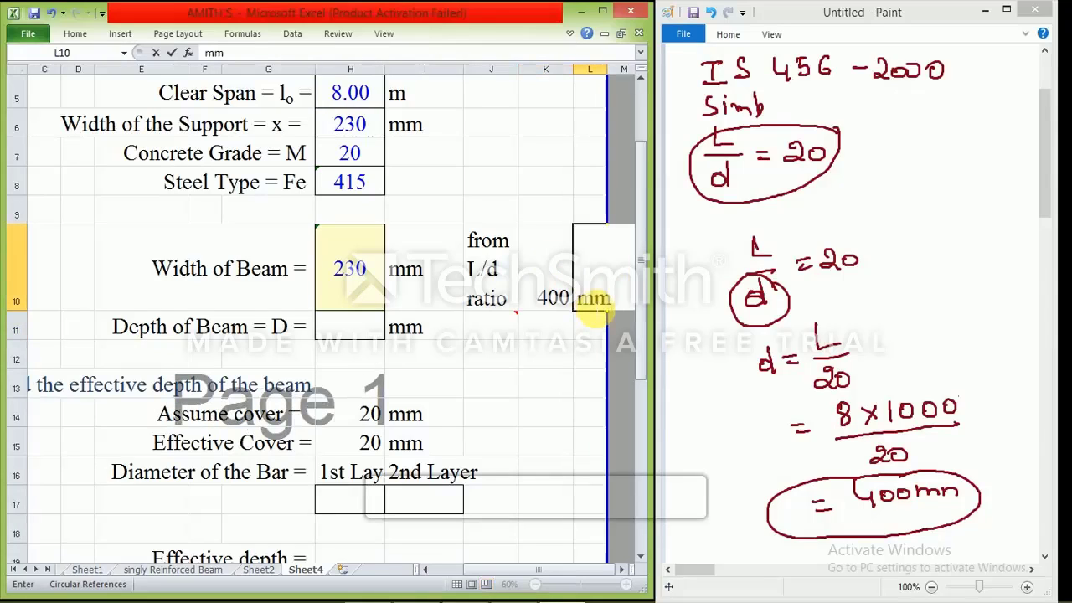
{"action": "left_click", "coordinate": [599, 151]}
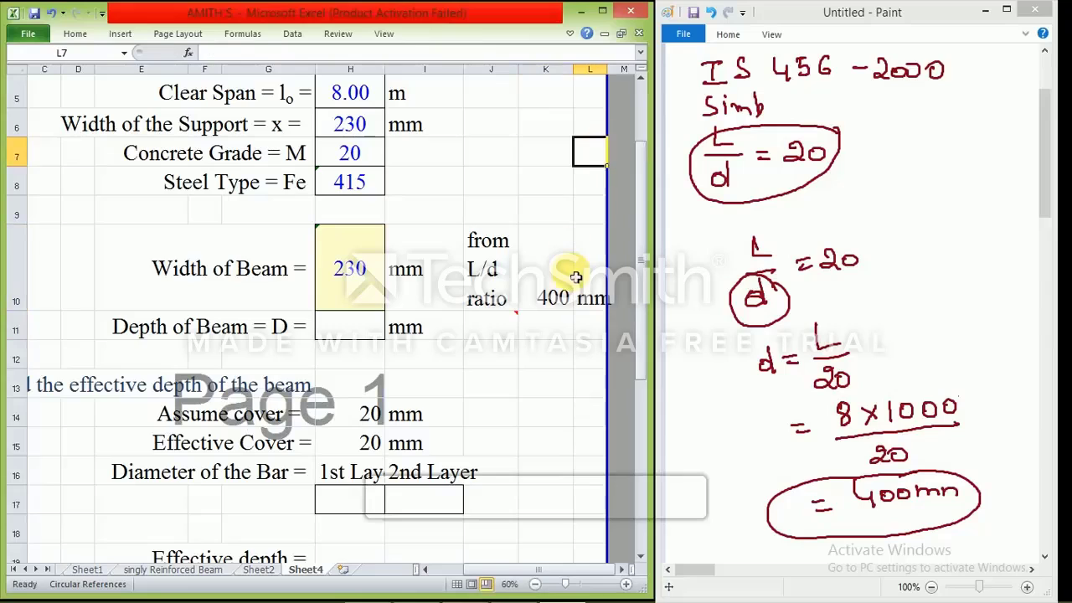
Test the L/d depth formula by setting the clear span in H5 to 10 m.
{"action": "left_click", "coordinate": [557, 277]}
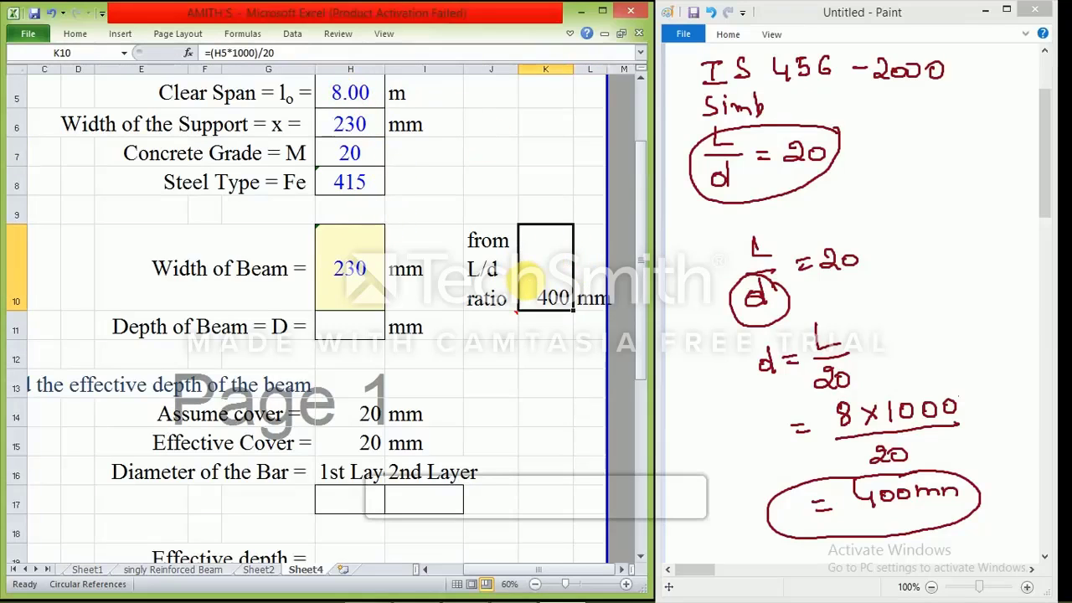
{"action": "left_click", "coordinate": [353, 94]}
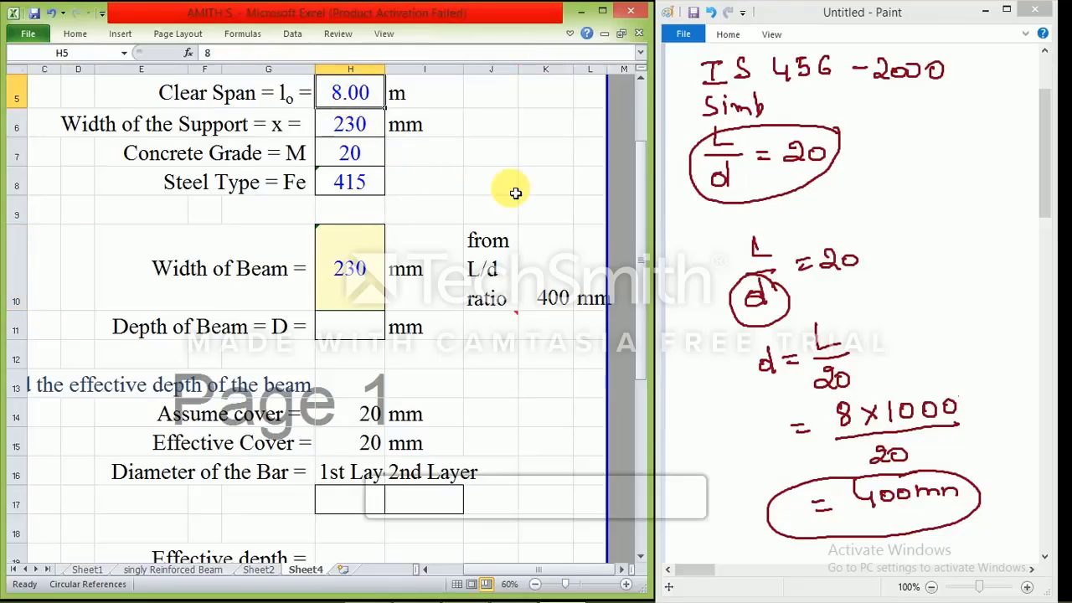
{"action": "scroll", "coordinate": [515, 193], "scroll_direction": "up", "scroll_amount": 2}
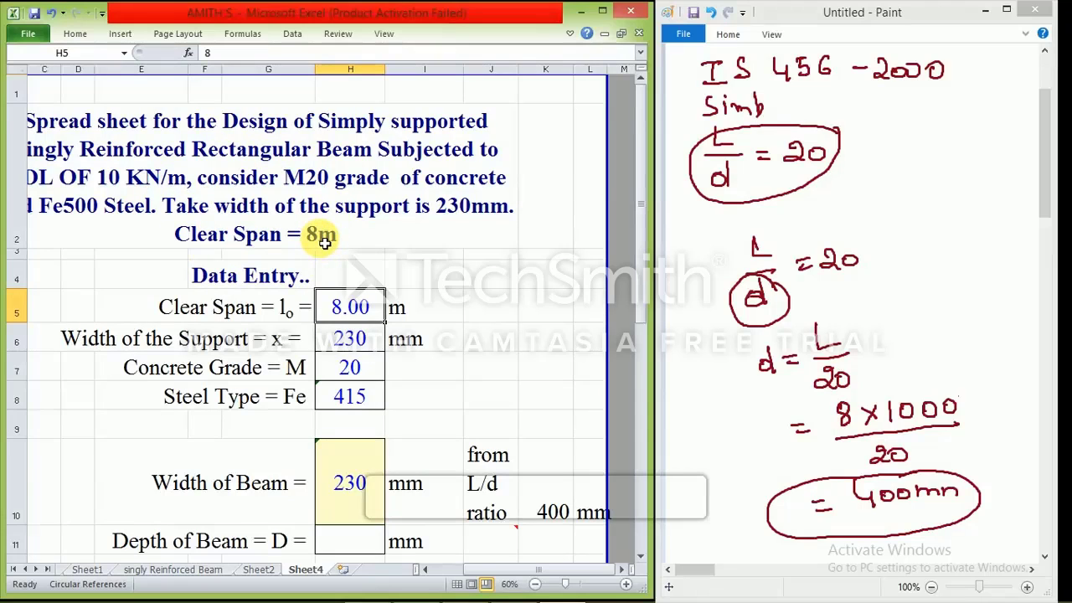
{"action": "scroll", "coordinate": [447, 270], "scroll_direction": "down", "scroll_amount": 1}
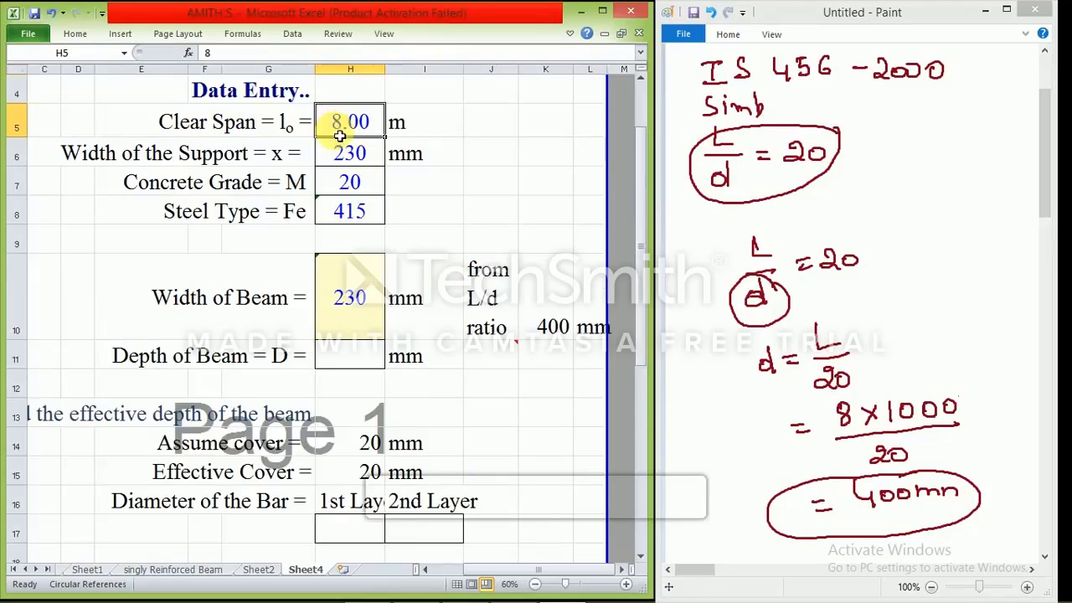
{"action": "type", "text": "10"}
{"action": "key", "text": "Return"}
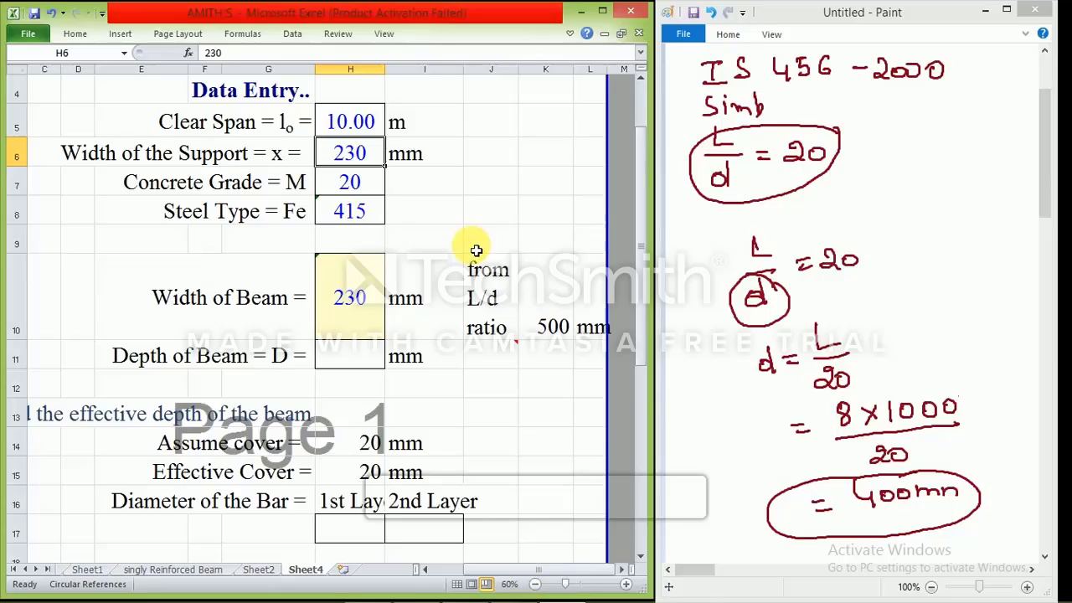
Restore the clear span in H5 to 8 m.
{"action": "left_click", "coordinate": [357, 121]}
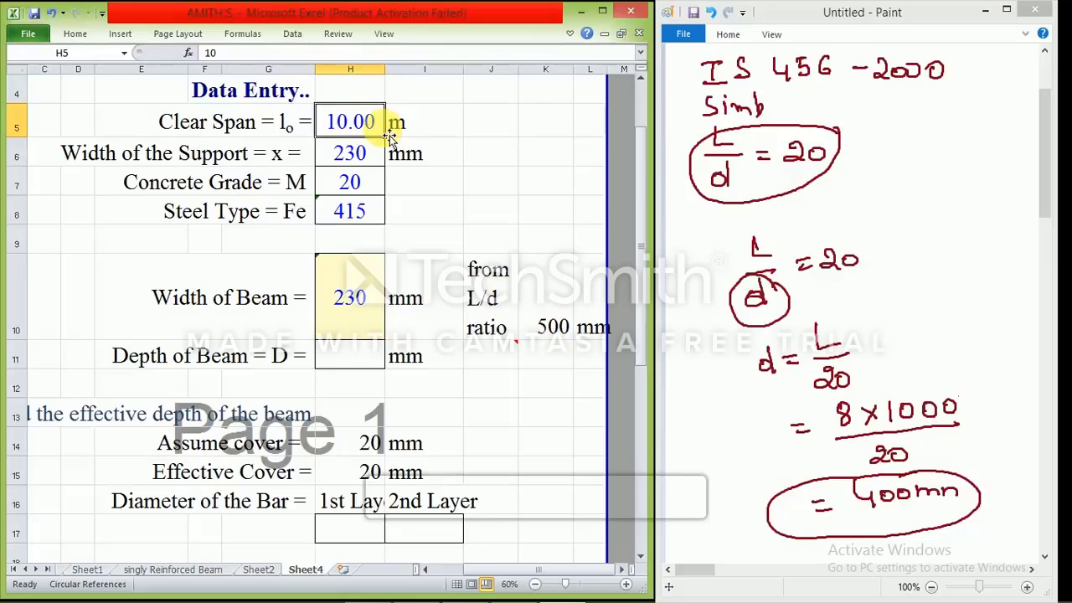
{"action": "type", "text": "8"}
{"action": "key", "text": "Return"}
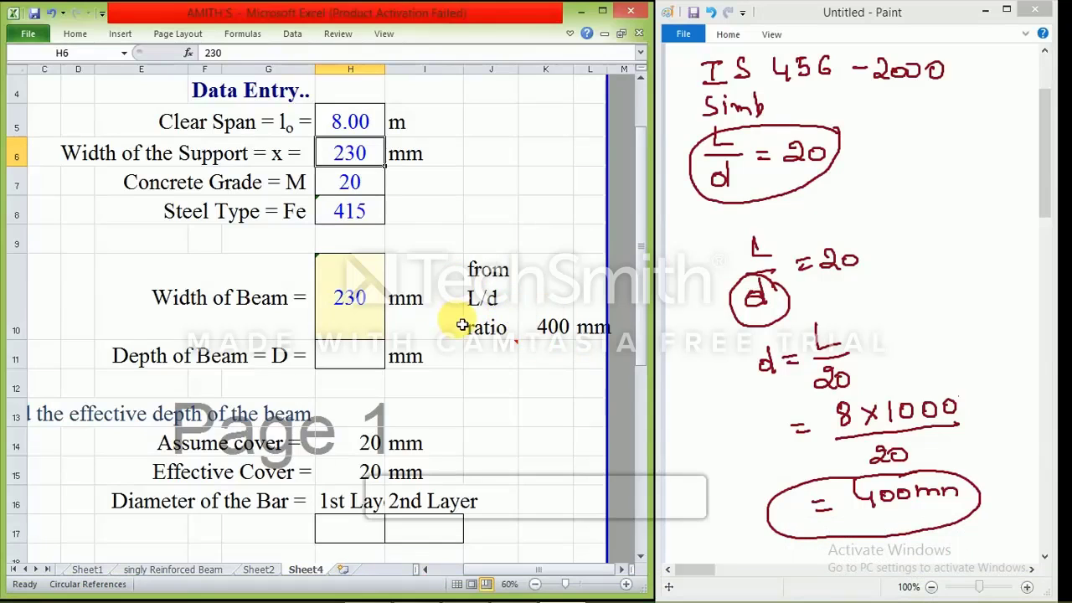
In Paint, sketch a rectangular beam section below the L/d ratio with three bottom bars and depth arrows labelled d and D.
{"action": "mouse_move", "coordinate": [521, 345]}
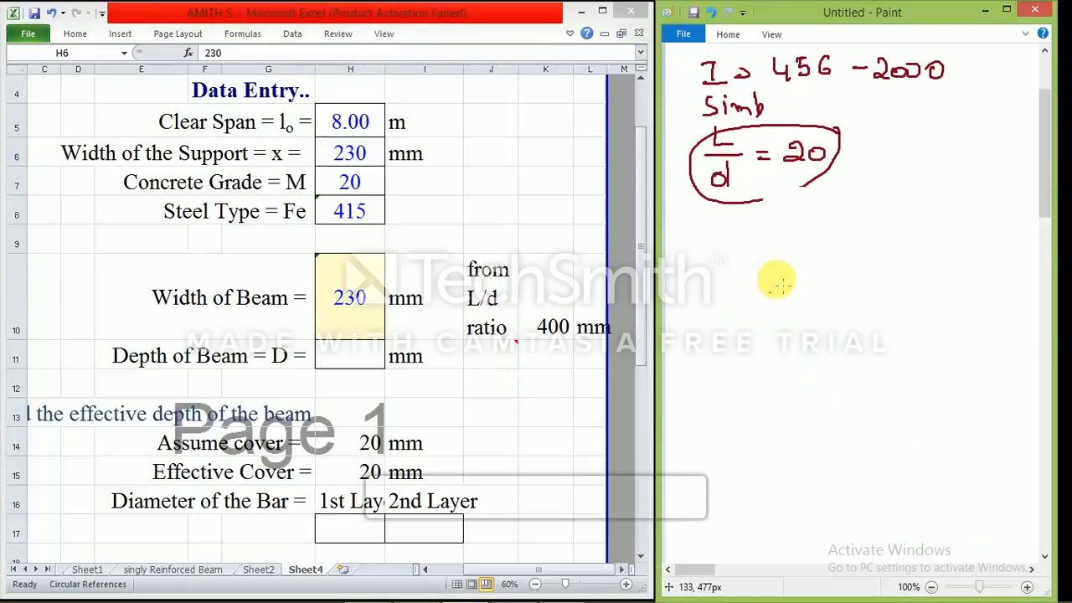
{"action": "mouse_move", "coordinate": [757, 262]}
{"action": "left_mouse_down"}
{"action": "mouse_move", "coordinate": [834, 249]}
{"action": "mouse_move", "coordinate": [771, 368]}
{"action": "mouse_move", "coordinate": [841, 370]}
{"action": "left_mouse_up"}
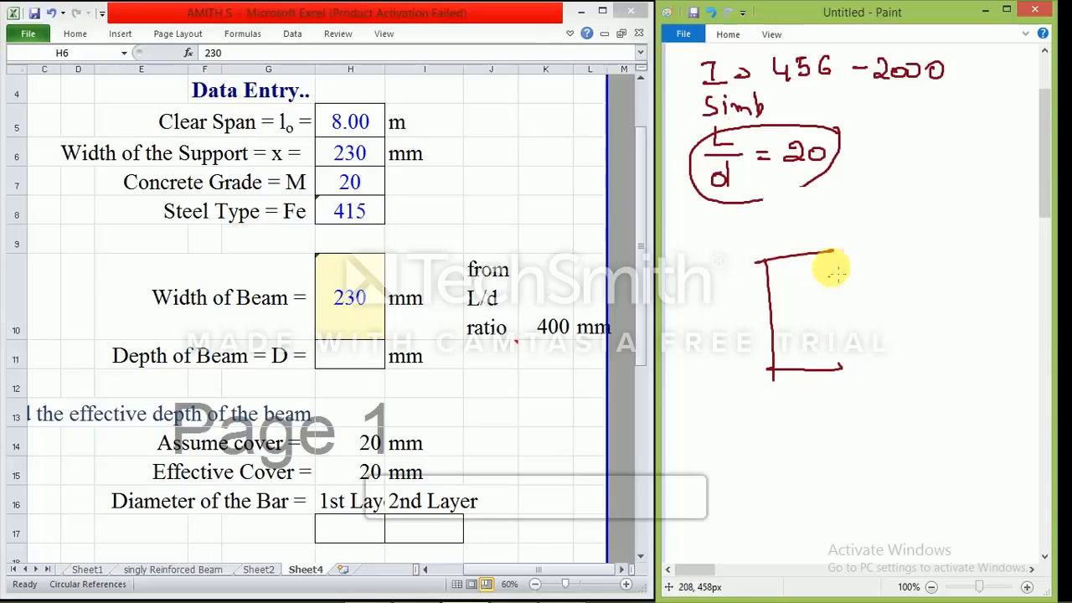
{"action": "left_click_drag", "start_coordinate": [835, 251], "coordinate": [842, 373]}
{"action": "mouse_move", "coordinate": [877, 245]}
{"action": "left_mouse_down"}
{"action": "mouse_move", "coordinate": [902, 245]}
{"action": "mouse_move", "coordinate": [905, 260]}
{"action": "left_mouse_up"}
{"action": "mouse_move", "coordinate": [894, 251]}
{"action": "left_mouse_down"}
{"action": "mouse_move", "coordinate": [894, 366]}
{"action": "mouse_move", "coordinate": [907, 360]}
{"action": "left_mouse_up"}
{"action": "left_click_drag", "start_coordinate": [917, 317], "coordinate": [918, 337]}
{"action": "mouse_move", "coordinate": [793, 349]}
{"action": "left_mouse_down"}
{"action": "mouse_move", "coordinate": [826, 350]}
{"action": "mouse_move", "coordinate": [729, 355]}
{"action": "mouse_move", "coordinate": [746, 359]}
{"action": "mouse_move", "coordinate": [730, 266]}
{"action": "mouse_move", "coordinate": [743, 270]}
{"action": "left_mouse_up"}
{"action": "mouse_move", "coordinate": [711, 318]}
{"action": "left_mouse_down"}
{"action": "mouse_move", "coordinate": [701, 325]}
{"action": "mouse_move", "coordinate": [718, 329]}
{"action": "left_mouse_up"}
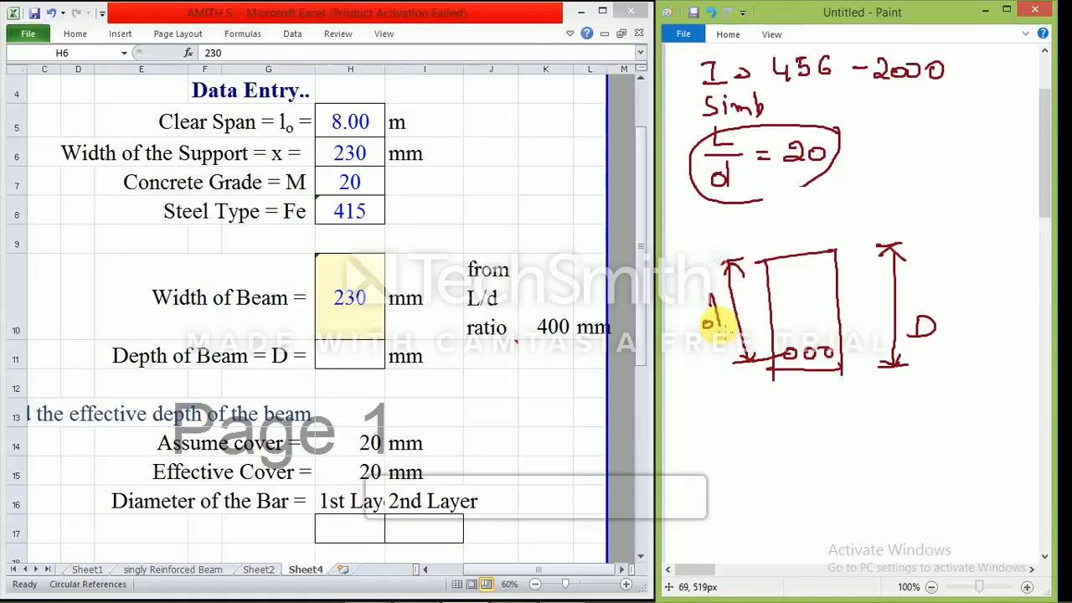
Label the beam sketch d = 400 and D = 500, circle the D value, and start a small rectangle below the sketch.
{"action": "left_click", "coordinate": [574, 326]}
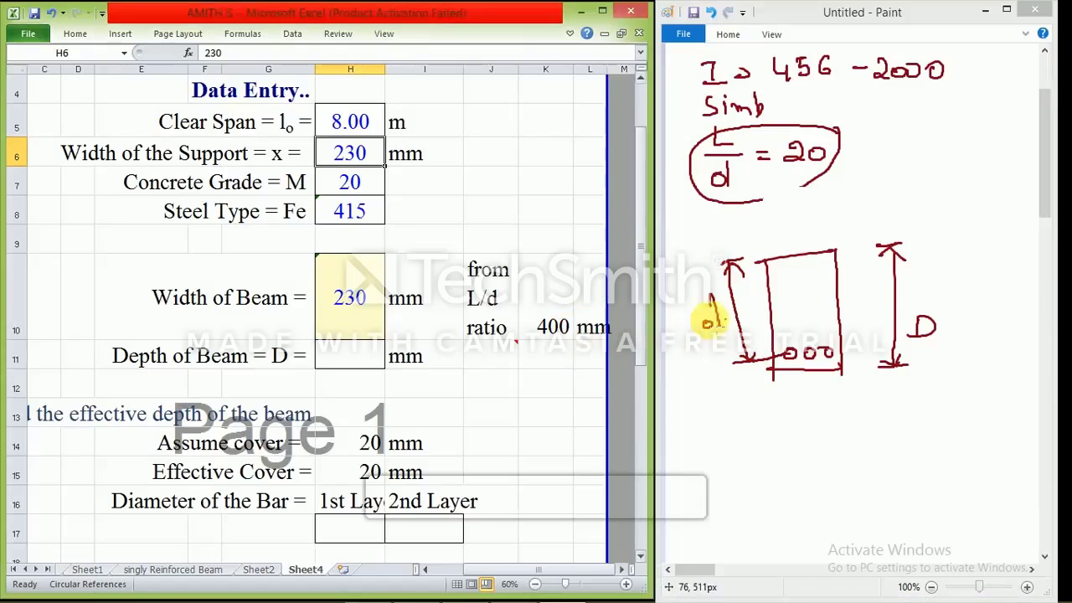
{"action": "left_click", "coordinate": [720, 305]}
{"action": "left_click_drag", "start_coordinate": [725, 312], "coordinate": [771, 300]}
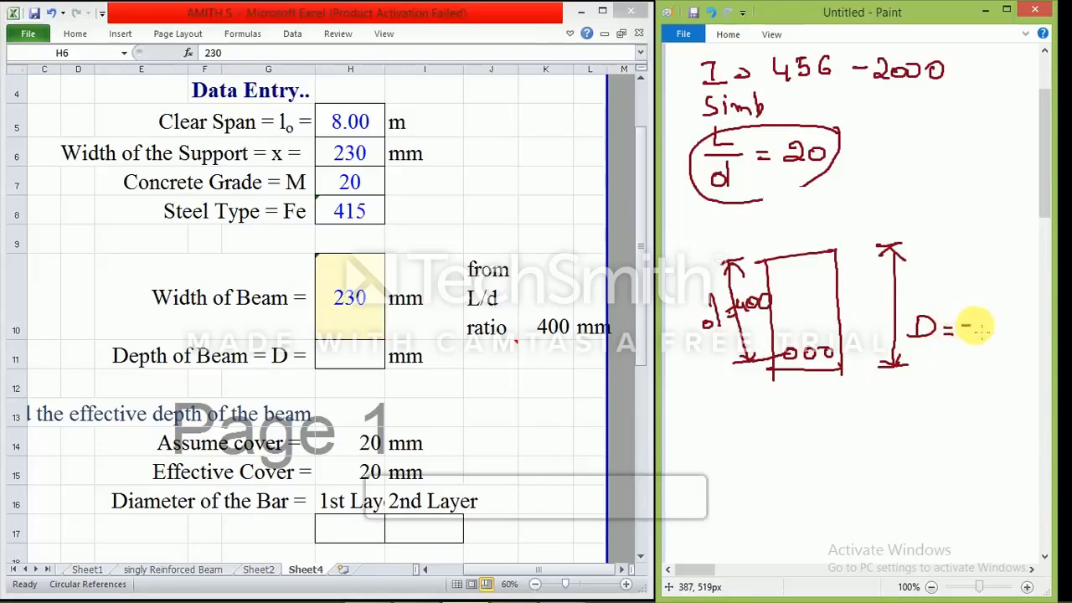
{"action": "mouse_move", "coordinate": [974, 325]}
{"action": "left_mouse_down"}
{"action": "mouse_move", "coordinate": [963, 347]}
{"action": "mouse_move", "coordinate": [999, 332]}
{"action": "mouse_move", "coordinate": [912, 318]}
{"action": "mouse_move", "coordinate": [971, 366]}
{"action": "mouse_move", "coordinate": [1016, 337]}
{"action": "left_mouse_up"}
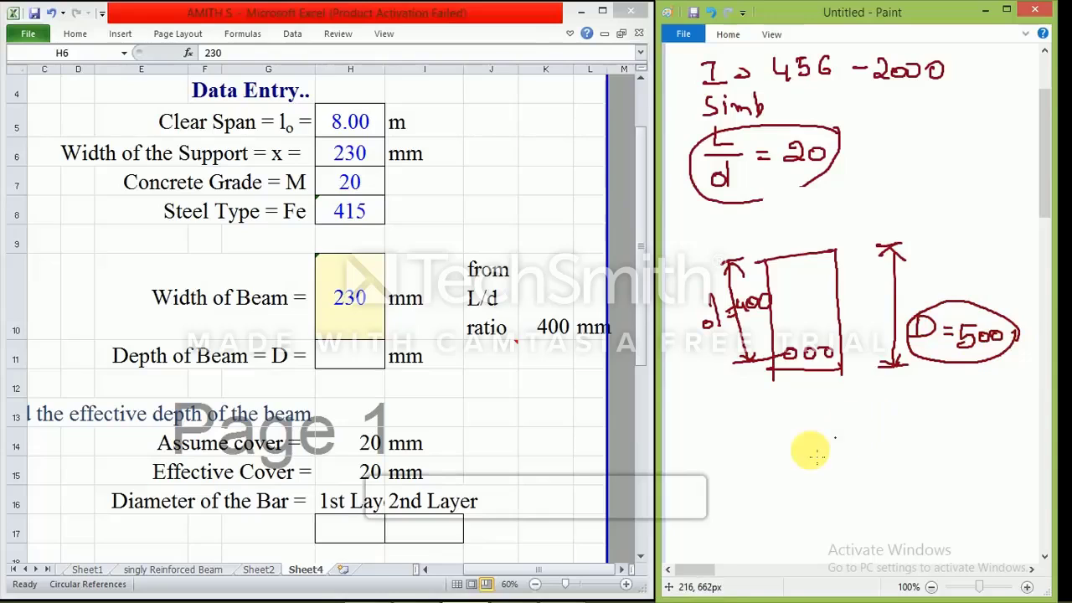
{"action": "mouse_move", "coordinate": [808, 459]}
{"action": "left_mouse_down"}
{"action": "mouse_move", "coordinate": [844, 458]}
{"action": "mouse_move", "coordinate": [859, 480]}
{"action": "mouse_move", "coordinate": [875, 477]}
{"action": "left_mouse_up"}
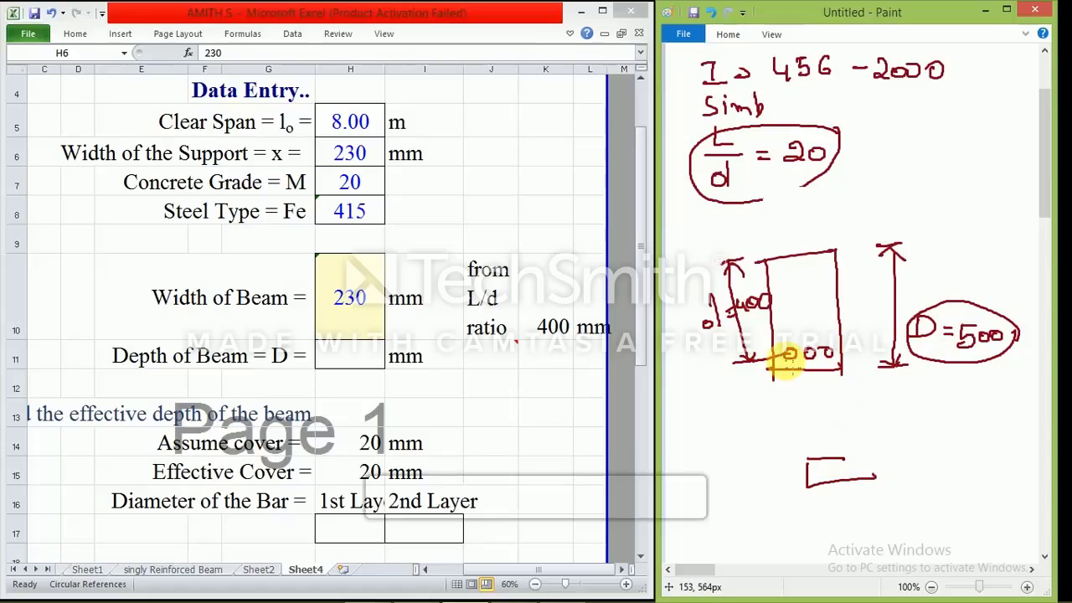
In the Excel sheet, enter 500 mm as the depth of beam D in H11.
{"action": "left_click", "coordinate": [354, 362]}
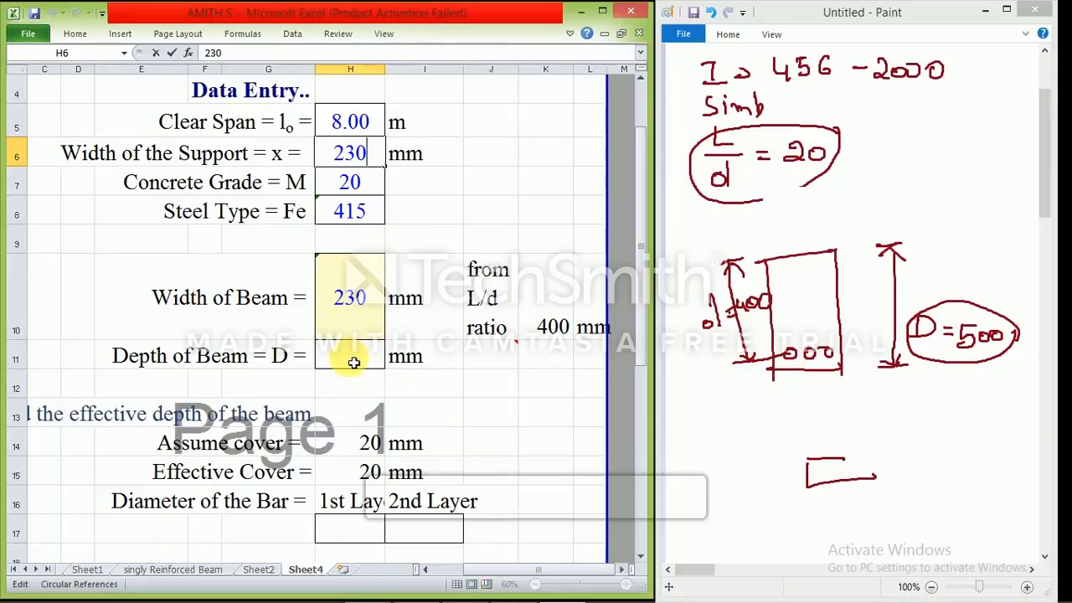
{"action": "left_click", "coordinate": [353, 361]}
{"action": "type", "text": "500"}
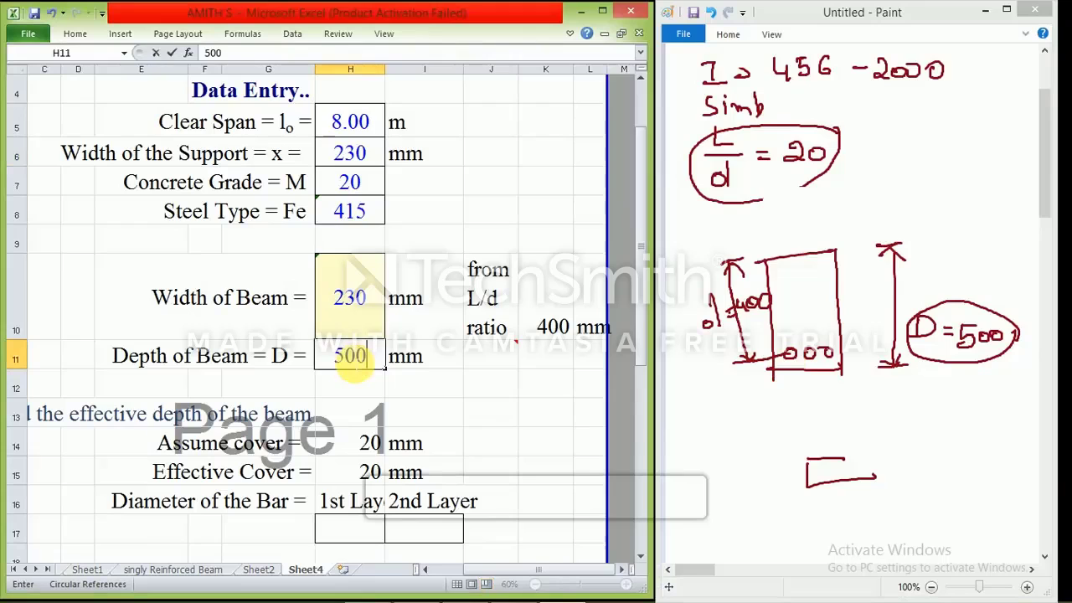
{"action": "key", "text": "Return"}
{"action": "left_click", "coordinate": [173, 452]}
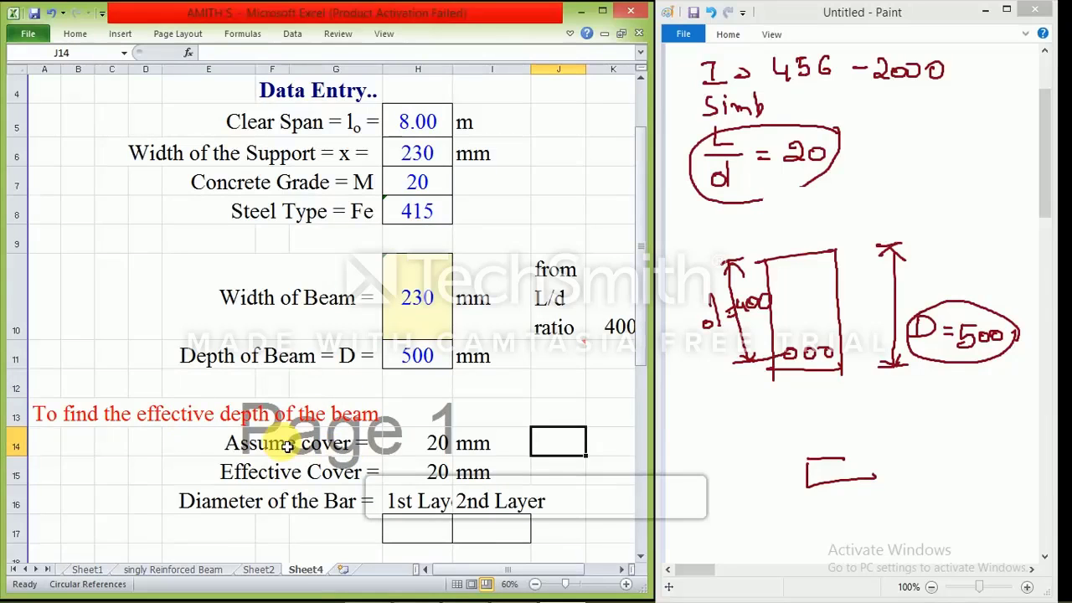
In Paint, sketch a rectangular beam section with two layers of two bottom bars and a small bar near its upper corner.
{"action": "scroll", "coordinate": [287, 447], "scroll_direction": "down", "scroll_amount": 3}
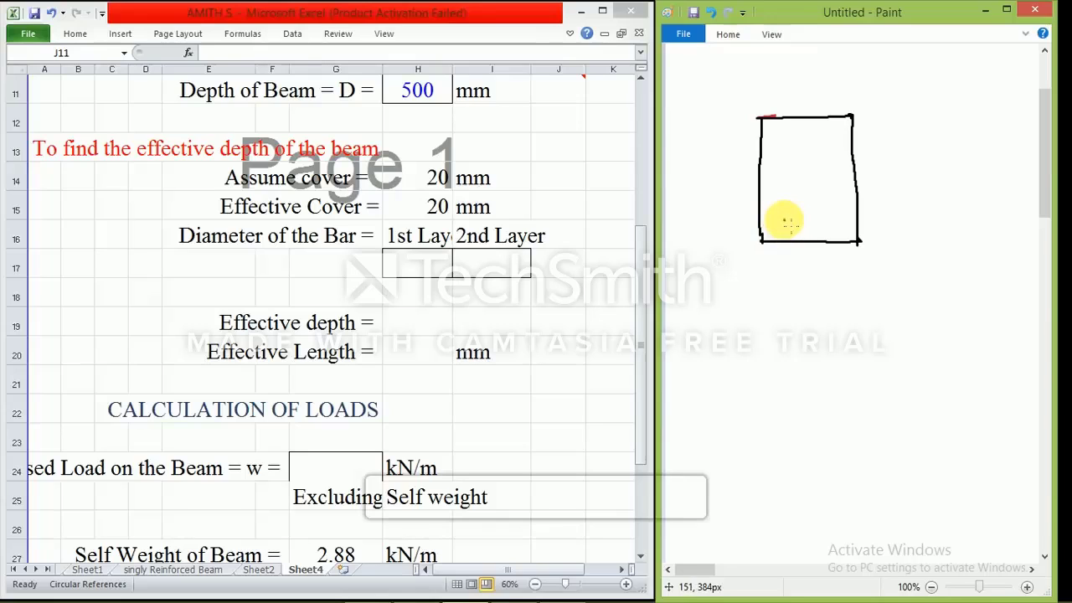
{"action": "mouse_move", "coordinate": [787, 221]}
{"action": "left_mouse_down"}
{"action": "mouse_move", "coordinate": [778, 225]}
{"action": "mouse_move", "coordinate": [821, 223]}
{"action": "left_mouse_up"}
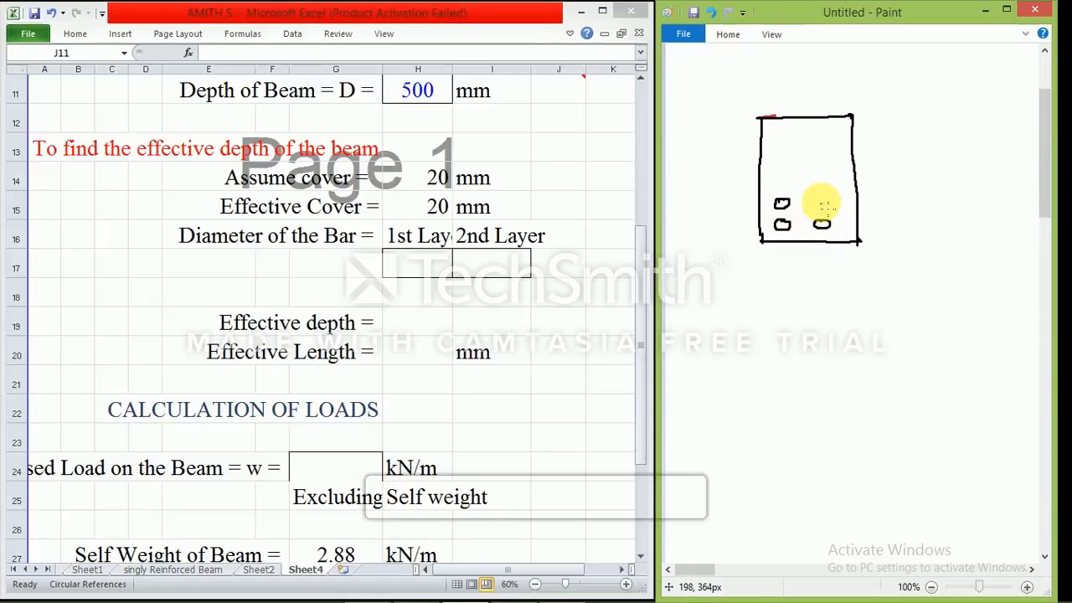
{"action": "left_click_drag", "start_coordinate": [816, 195], "coordinate": [821, 220]}
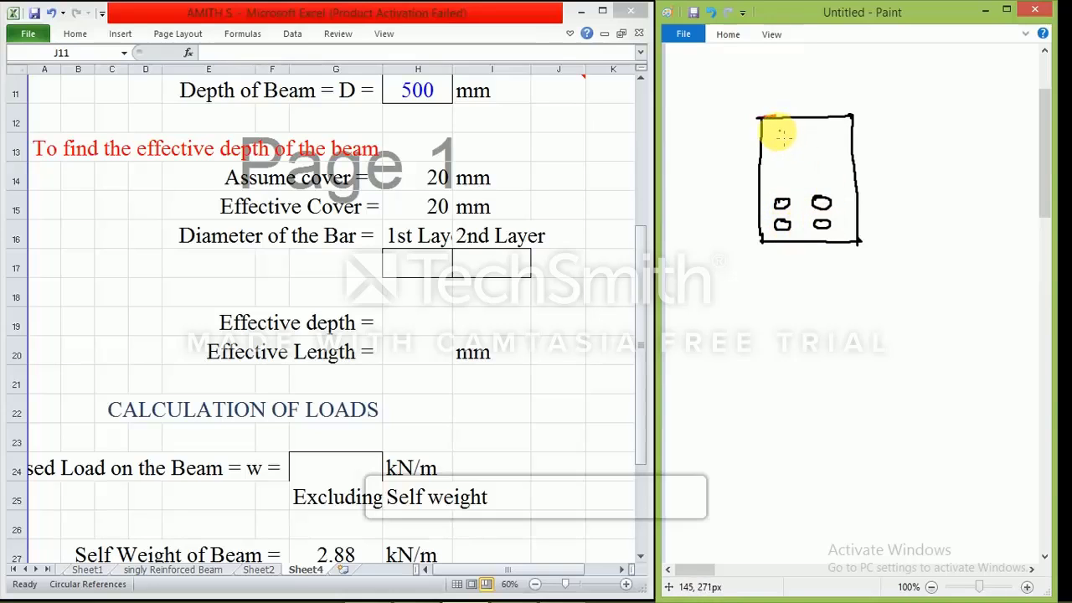
{"action": "left_click_drag", "start_coordinate": [778, 131], "coordinate": [784, 136]}
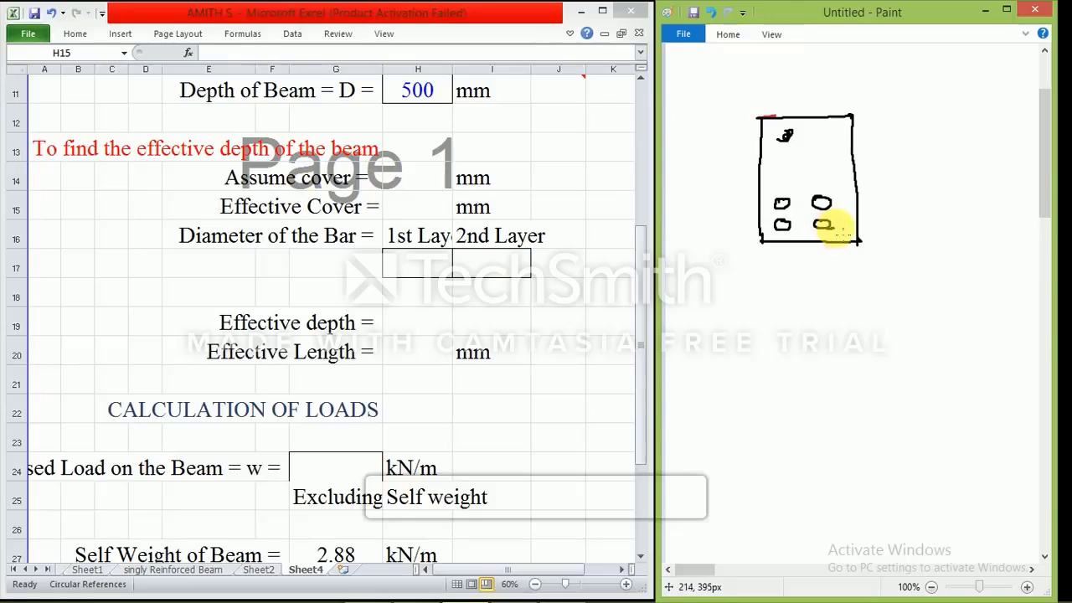
Mark the distance between the lowest bars and the beam's bottom edge on the sketch as clear cover = 20 mm.
{"action": "mouse_move", "coordinate": [836, 227]}
{"action": "left_mouse_down"}
{"action": "mouse_move", "coordinate": [951, 243]}
{"action": "mouse_move", "coordinate": [913, 258]}
{"action": "left_mouse_up"}
{"action": "left_click_drag", "start_coordinate": [924, 252], "coordinate": [940, 256]}
{"action": "mouse_move", "coordinate": [953, 253]}
{"action": "left_mouse_down"}
{"action": "mouse_move", "coordinate": [983, 237]}
{"action": "mouse_move", "coordinate": [1033, 244]}
{"action": "mouse_move", "coordinate": [984, 250]}
{"action": "left_mouse_up"}
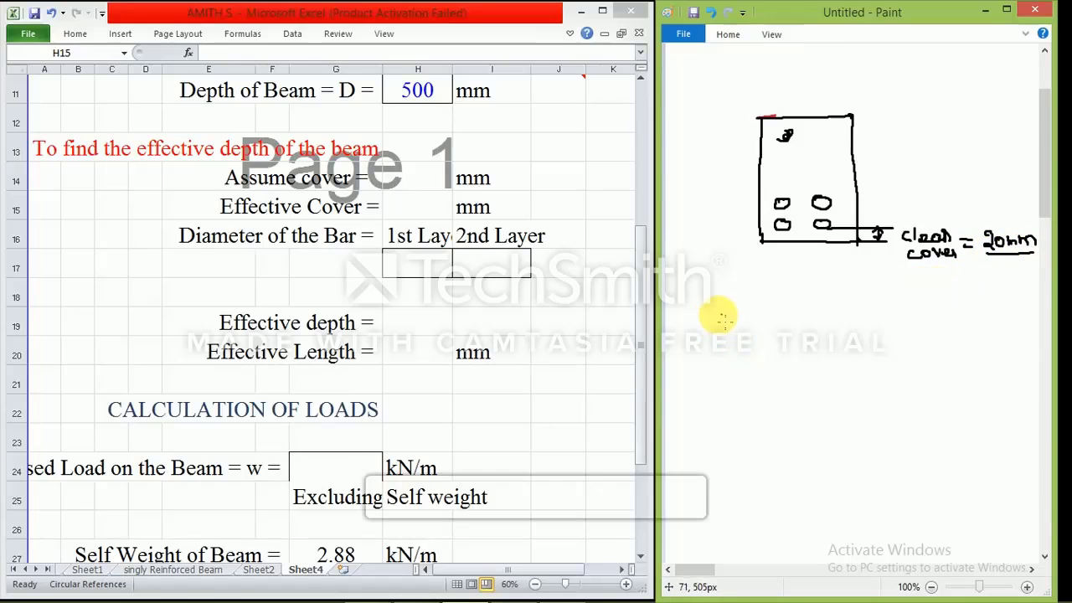
Write the heading Effective cover below the first section and sketch a smaller beam section with two bottom bars under it.
{"action": "mouse_move", "coordinate": [719, 315]}
{"action": "left_mouse_down"}
{"action": "mouse_move", "coordinate": [787, 305]}
{"action": "mouse_move", "coordinate": [897, 315]}
{"action": "left_mouse_up"}
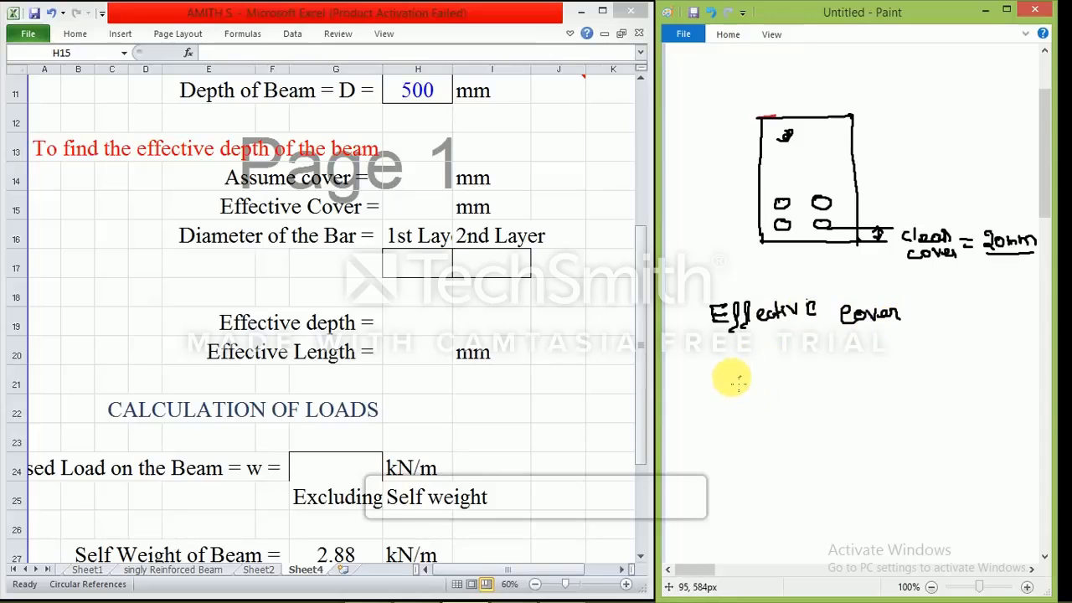
{"action": "mouse_move", "coordinate": [725, 378]}
{"action": "left_mouse_down"}
{"action": "mouse_move", "coordinate": [777, 377]}
{"action": "mouse_move", "coordinate": [745, 449]}
{"action": "mouse_move", "coordinate": [783, 453]}
{"action": "left_mouse_up"}
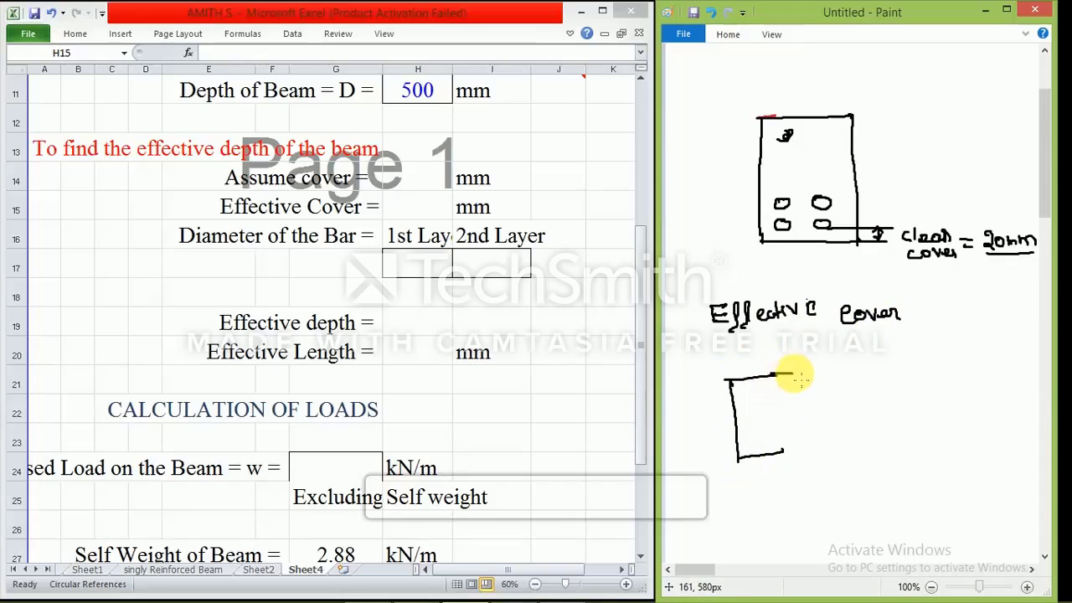
{"action": "mouse_move", "coordinate": [790, 373]}
{"action": "left_mouse_down"}
{"action": "mouse_move", "coordinate": [804, 448]}
{"action": "mouse_move", "coordinate": [749, 443]}
{"action": "left_mouse_up"}
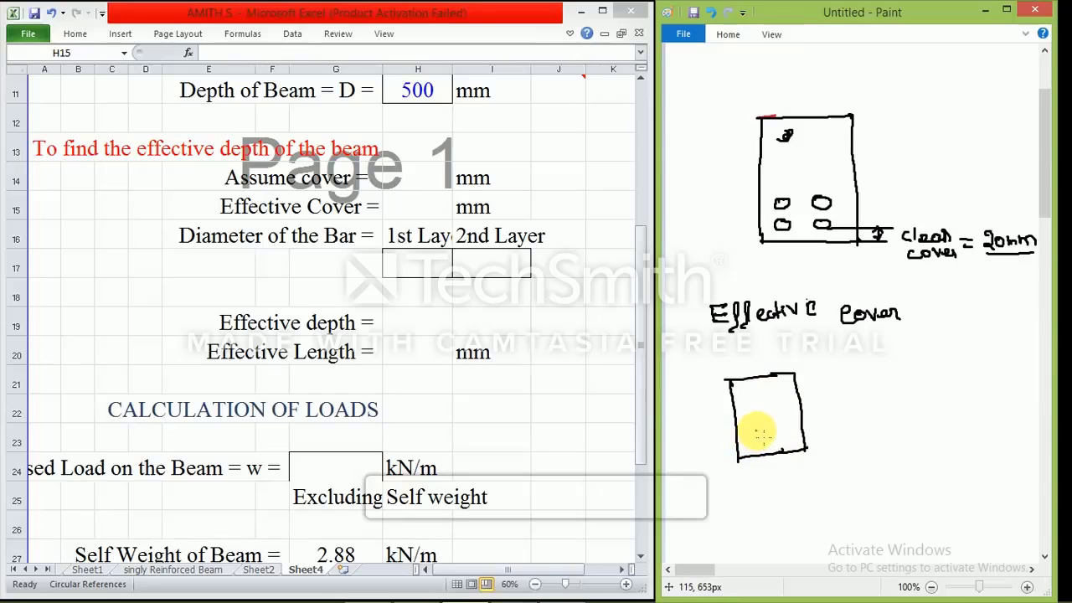
{"action": "left_click_drag", "start_coordinate": [749, 439], "coordinate": [783, 438]}
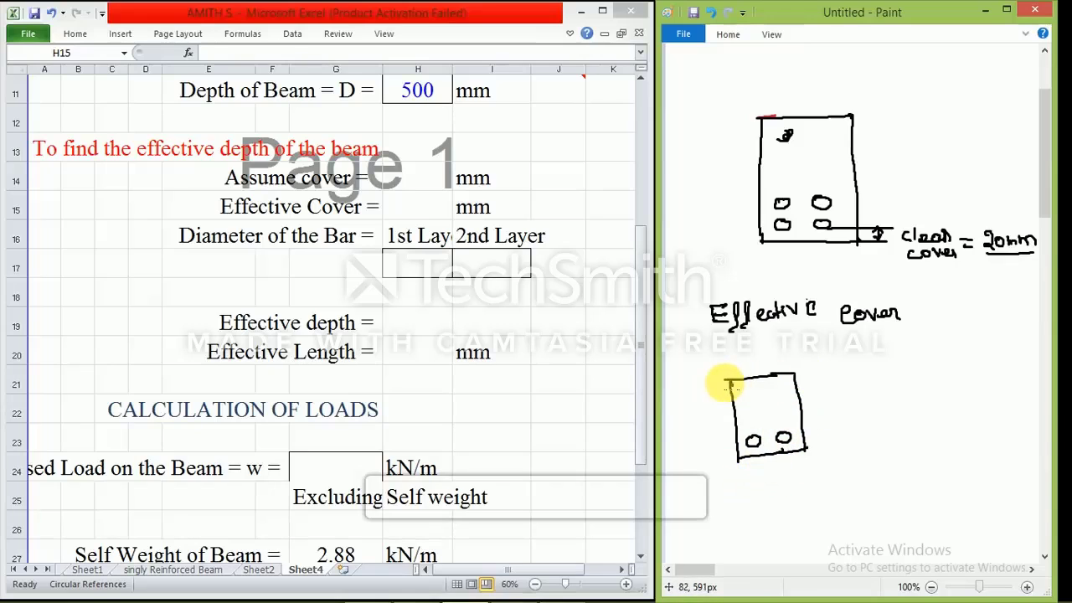
Dimension the small section's effective depth d and the cover distances from the lower bar to the bottom edge.
{"action": "left_click_drag", "start_coordinate": [783, 437], "coordinate": [831, 428]}
{"action": "mouse_move", "coordinate": [811, 369]}
{"action": "left_mouse_down"}
{"action": "mouse_move", "coordinate": [819, 431]}
{"action": "mouse_move", "coordinate": [835, 403]}
{"action": "mouse_move", "coordinate": [831, 427]}
{"action": "left_mouse_up"}
{"action": "mouse_move", "coordinate": [803, 442]}
{"action": "left_mouse_down"}
{"action": "mouse_move", "coordinate": [832, 436]}
{"action": "mouse_move", "coordinate": [829, 449]}
{"action": "left_mouse_up"}
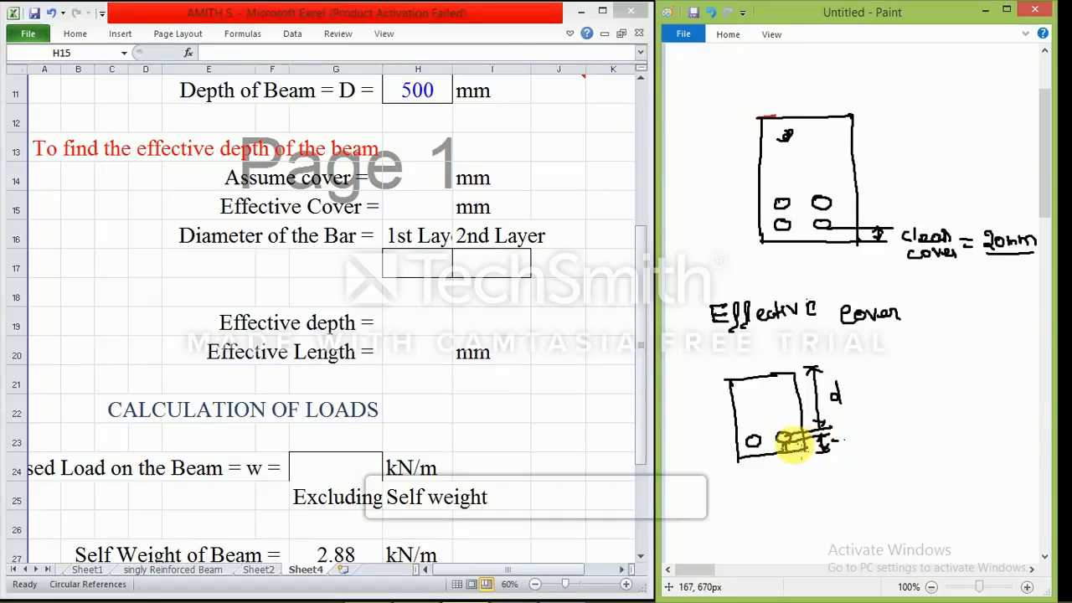
{"action": "left_click_drag", "start_coordinate": [785, 441], "coordinate": [871, 424]}
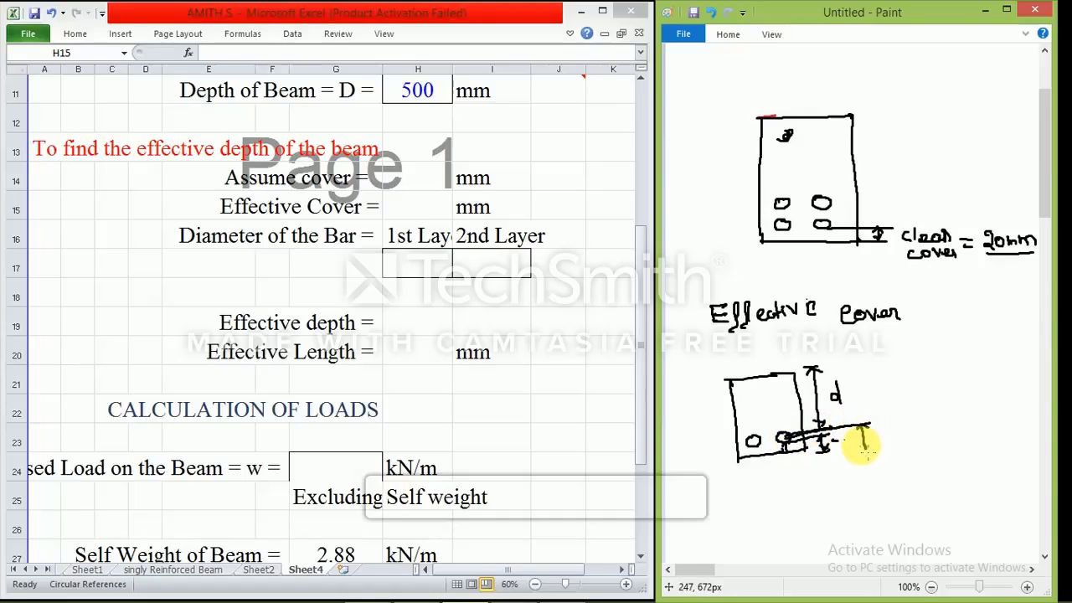
{"action": "mouse_move", "coordinate": [883, 434]}
{"action": "left_mouse_down"}
{"action": "mouse_move", "coordinate": [890, 426]}
{"action": "mouse_move", "coordinate": [918, 437]}
{"action": "left_mouse_up"}
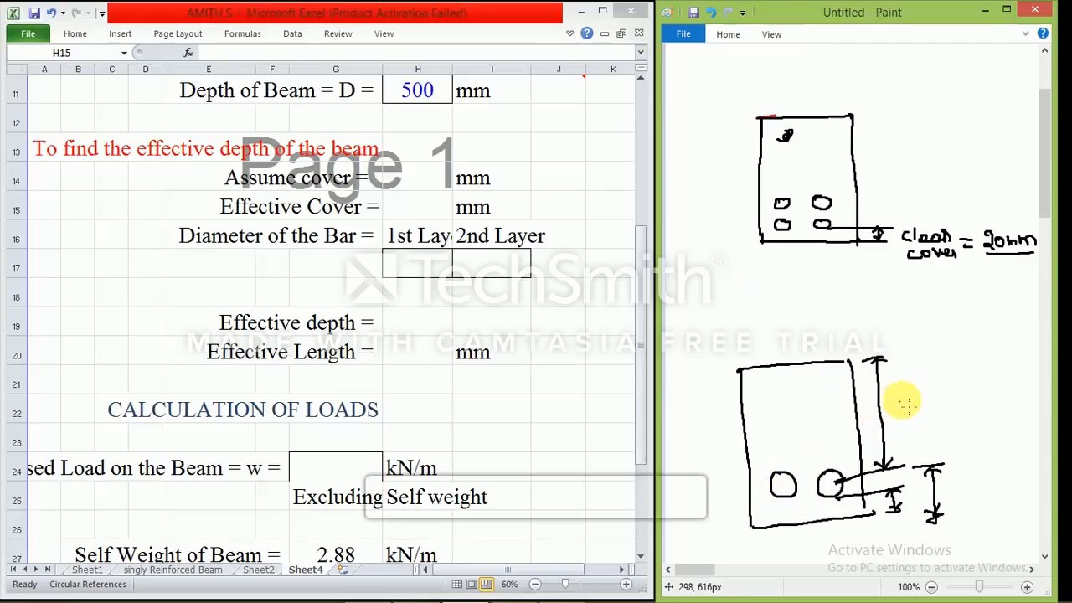
On the enlarged two-bar section, label the effective depth d, the clear cover CL and the effective cover Eff.
{"action": "left_click_drag", "start_coordinate": [905, 399], "coordinate": [907, 414]}
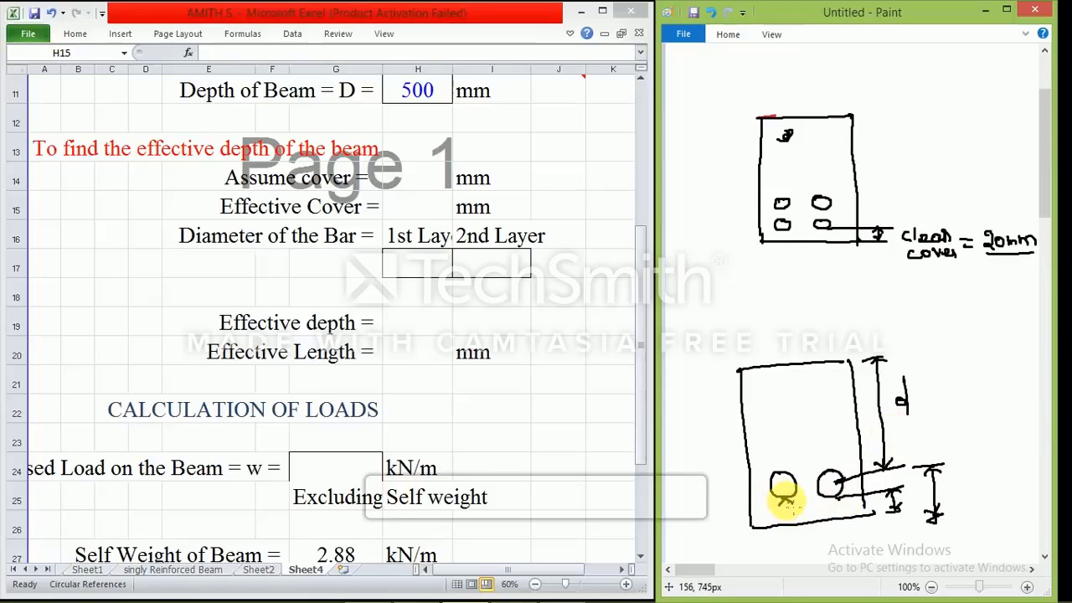
{"action": "mouse_move", "coordinate": [786, 500]}
{"action": "left_mouse_down"}
{"action": "mouse_move", "coordinate": [788, 525]}
{"action": "mouse_move", "coordinate": [809, 516]}
{"action": "left_mouse_up"}
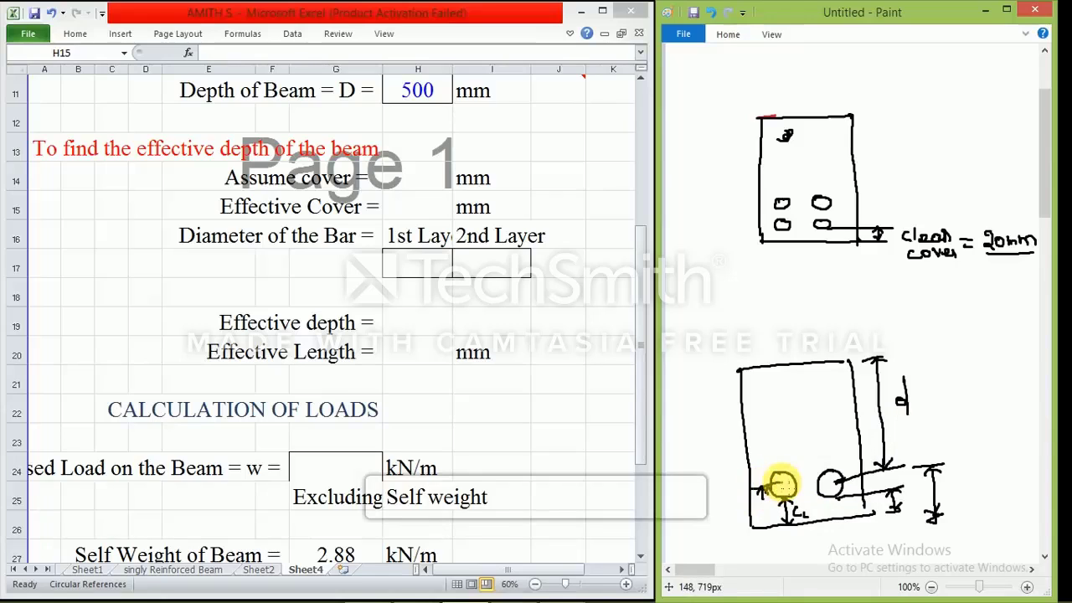
{"action": "left_click_drag", "start_coordinate": [764, 490], "coordinate": [766, 532]}
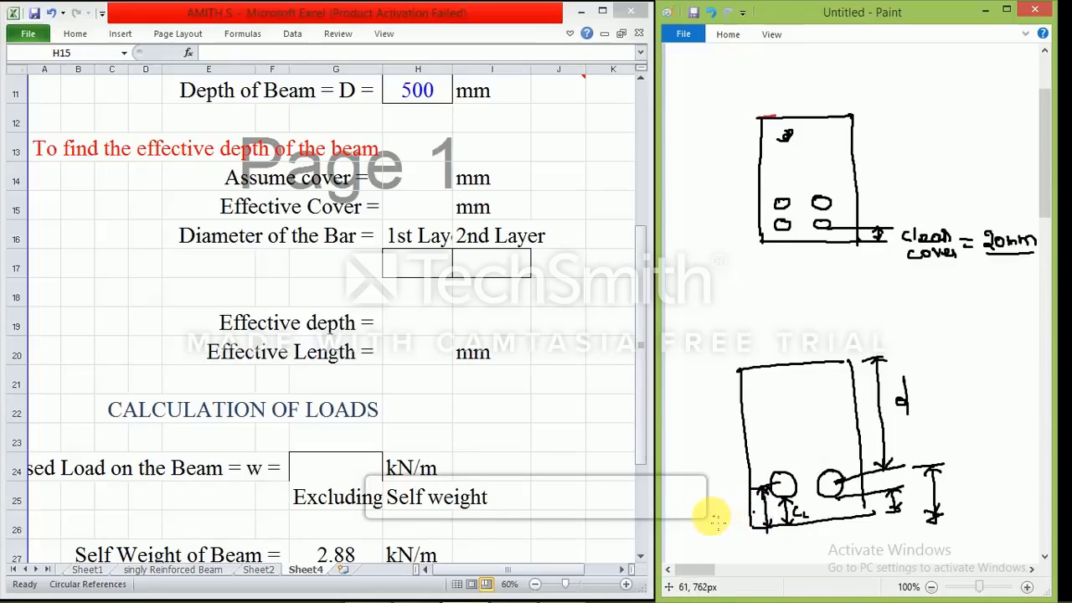
{"action": "mouse_move", "coordinate": [714, 514]}
{"action": "left_mouse_down"}
{"action": "mouse_move", "coordinate": [724, 533]}
{"action": "mouse_move", "coordinate": [737, 528]}
{"action": "left_mouse_up"}
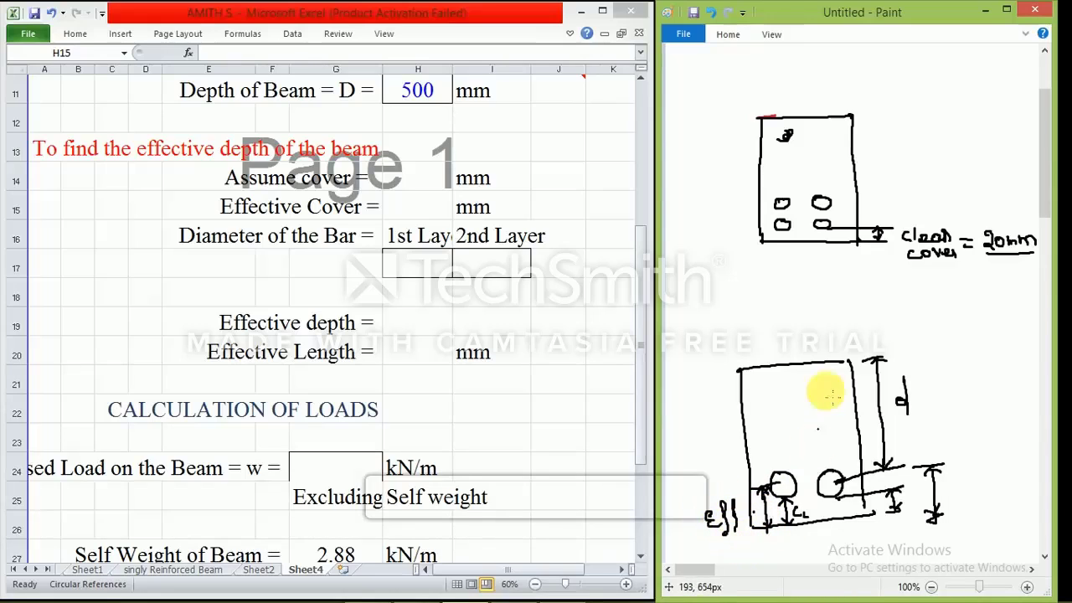
Write the formula Effective cover = CL + a fraction term above the enlarged two-bar section.
{"action": "mouse_move", "coordinate": [722, 283]}
{"action": "left_mouse_down"}
{"action": "mouse_move", "coordinate": [731, 316]}
{"action": "mouse_move", "coordinate": [780, 302]}
{"action": "mouse_move", "coordinate": [787, 285]}
{"action": "mouse_move", "coordinate": [817, 295]}
{"action": "mouse_move", "coordinate": [792, 326]}
{"action": "mouse_move", "coordinate": [844, 322]}
{"action": "left_mouse_up"}
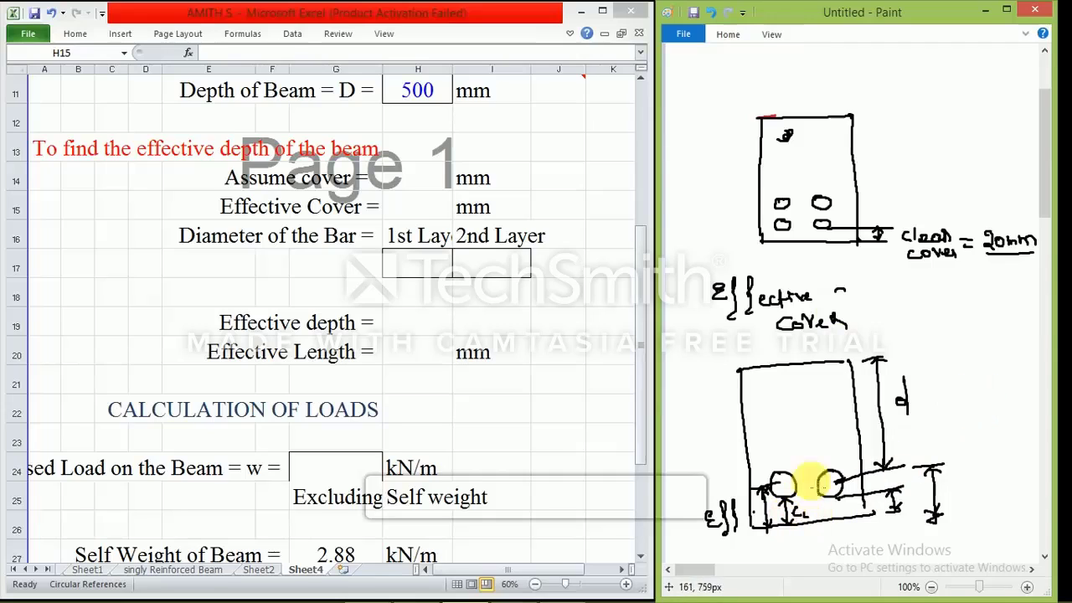
{"action": "mouse_move", "coordinate": [856, 300]}
{"action": "left_mouse_down"}
{"action": "mouse_move", "coordinate": [910, 315]}
{"action": "mouse_move", "coordinate": [932, 301]}
{"action": "left_mouse_up"}
{"action": "left_click_drag", "start_coordinate": [924, 291], "coordinate": [925, 312]}
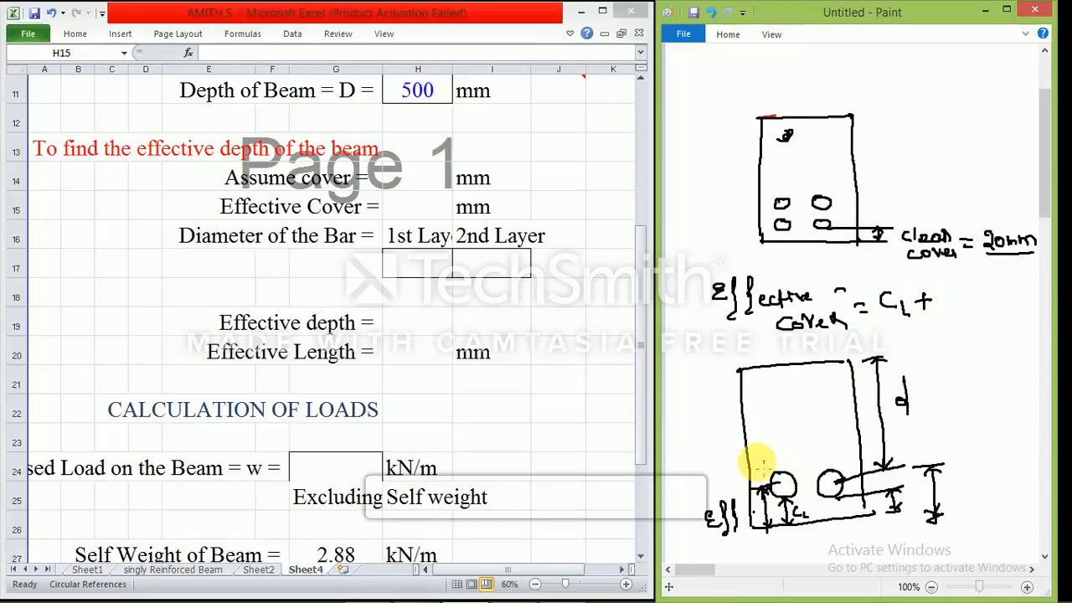
{"action": "left_click_drag", "start_coordinate": [967, 289], "coordinate": [969, 277]}
{"action": "mouse_move", "coordinate": [951, 302]}
{"action": "left_mouse_down"}
{"action": "mouse_move", "coordinate": [976, 301]}
{"action": "mouse_move", "coordinate": [962, 328]}
{"action": "mouse_move", "coordinate": [973, 327]}
{"action": "left_mouse_up"}
{"action": "mouse_move", "coordinate": [832, 483]}
{"action": "left_mouse_down"}
{"action": "mouse_move", "coordinate": [885, 462]}
{"action": "mouse_move", "coordinate": [932, 465]}
{"action": "left_mouse_up"}
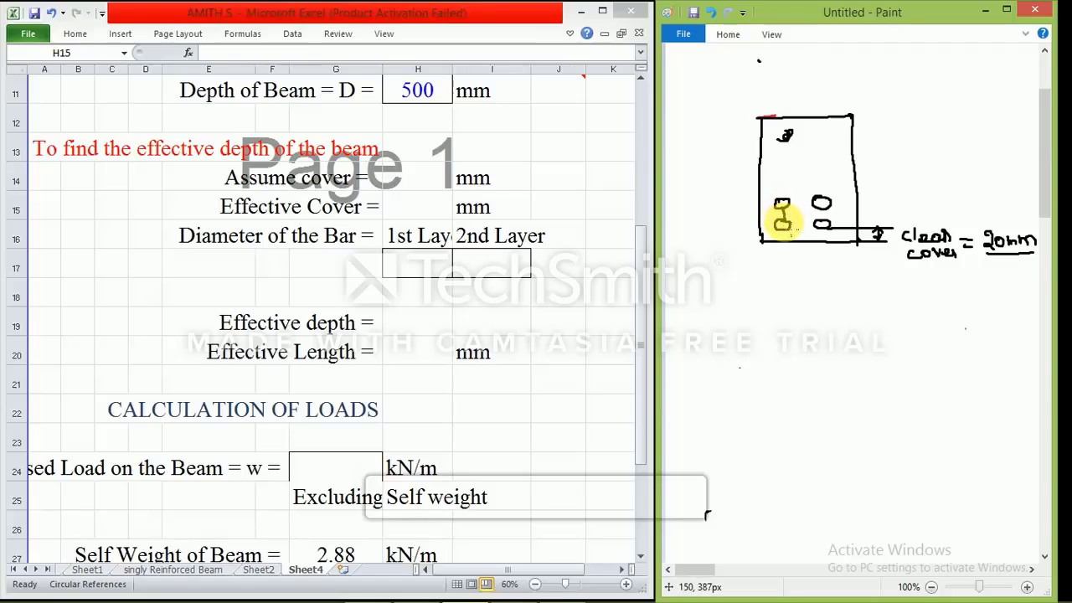
Mark the effective cover from between the two bar layers and write EC = clear cover + d + below the section.
{"action": "mouse_move", "coordinate": [781, 212]}
{"action": "left_mouse_down"}
{"action": "mouse_move", "coordinate": [710, 227]}
{"action": "mouse_move", "coordinate": [738, 243]}
{"action": "left_mouse_up"}
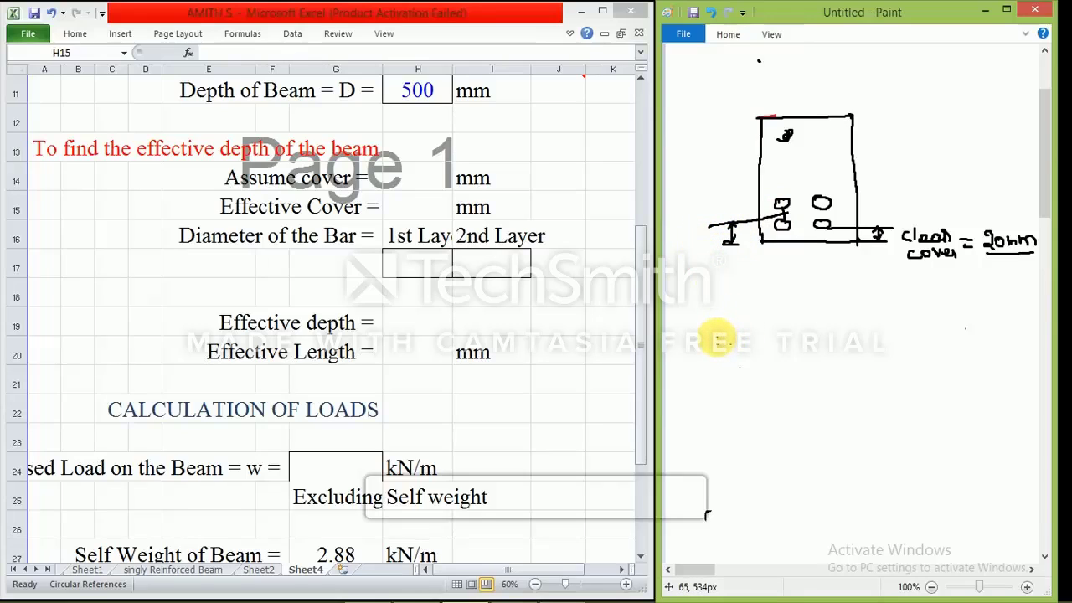
{"action": "left_click_drag", "start_coordinate": [691, 315], "coordinate": [692, 333]}
{"action": "left_click_drag", "start_coordinate": [686, 316], "coordinate": [697, 315]}
{"action": "mouse_move", "coordinate": [687, 324]}
{"action": "left_mouse_down"}
{"action": "mouse_move", "coordinate": [700, 338]}
{"action": "mouse_move", "coordinate": [712, 331]}
{"action": "left_mouse_up"}
{"action": "left_click_drag", "start_coordinate": [724, 324], "coordinate": [734, 325]}
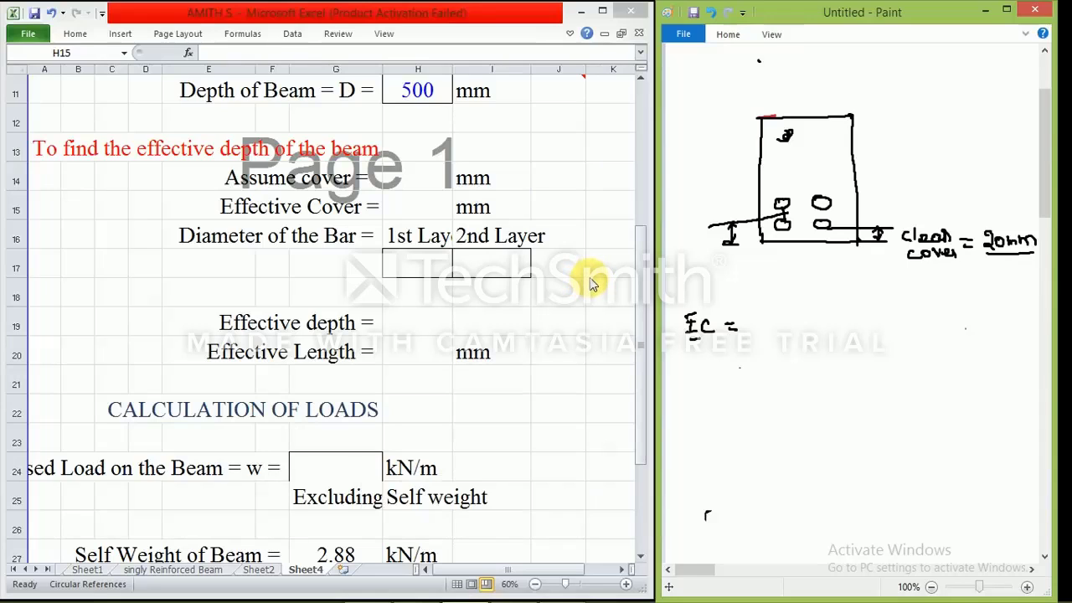
{"action": "mouse_move", "coordinate": [759, 324]}
{"action": "left_mouse_down"}
{"action": "mouse_move", "coordinate": [765, 310]}
{"action": "mouse_move", "coordinate": [811, 311]}
{"action": "mouse_move", "coordinate": [770, 342]}
{"action": "mouse_move", "coordinate": [827, 338]}
{"action": "mouse_move", "coordinate": [850, 315]}
{"action": "mouse_move", "coordinate": [842, 327]}
{"action": "left_mouse_up"}
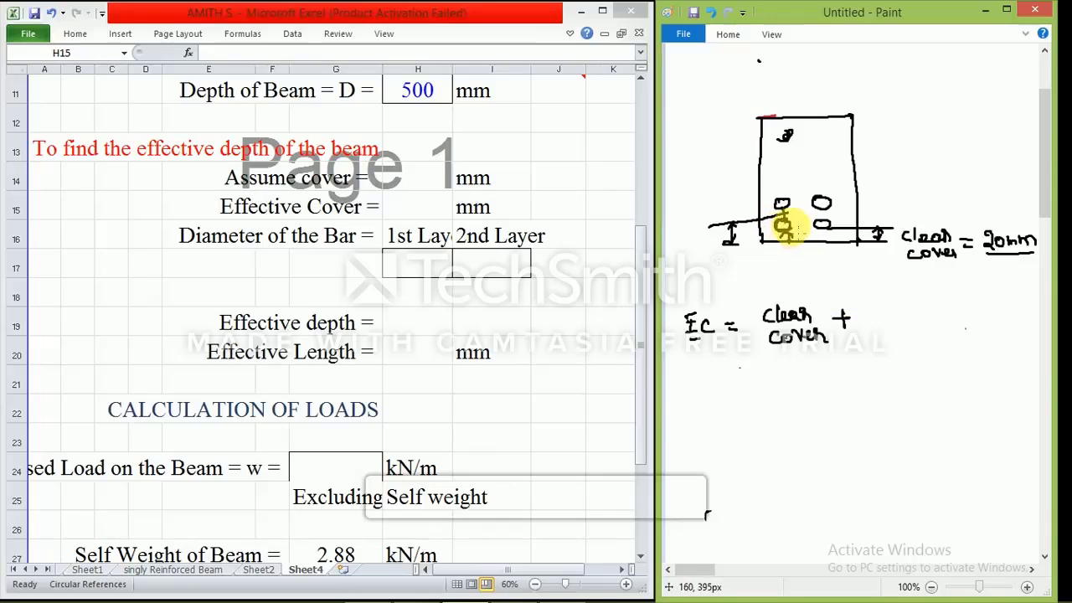
{"action": "mouse_move", "coordinate": [869, 317]}
{"action": "left_mouse_down"}
{"action": "mouse_move", "coordinate": [891, 314]}
{"action": "mouse_move", "coordinate": [884, 324]}
{"action": "left_mouse_up"}
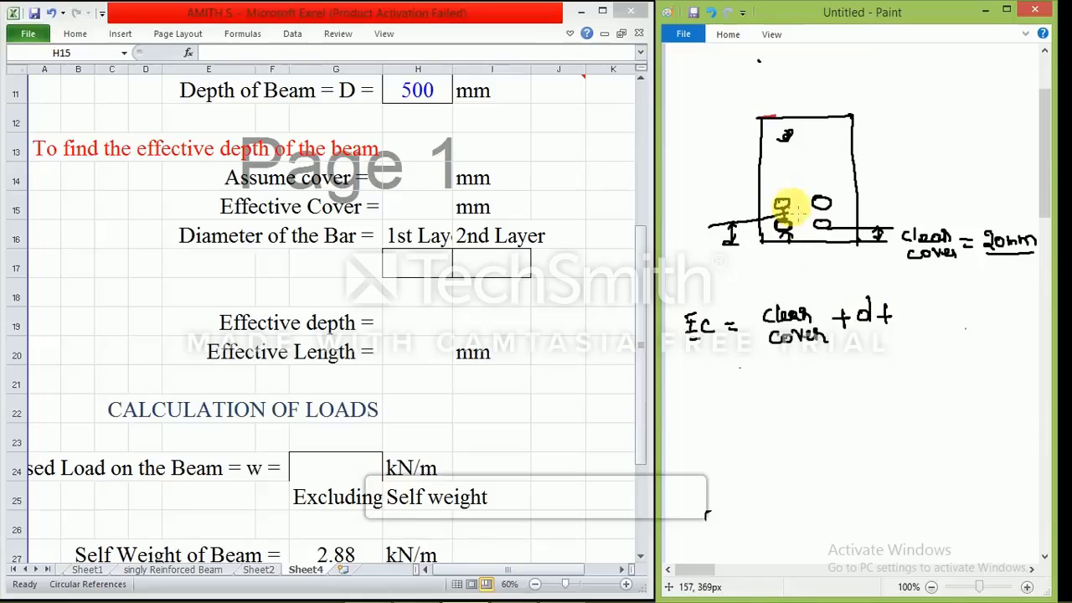
Mark the spacing d between the two bar layers and complete the EC formula with the term d1/2.
{"action": "left_click_drag", "start_coordinate": [831, 202], "coordinate": [876, 198]}
{"action": "mouse_move", "coordinate": [831, 224]}
{"action": "left_mouse_down"}
{"action": "mouse_move", "coordinate": [876, 224]}
{"action": "mouse_move", "coordinate": [864, 200]}
{"action": "mouse_move", "coordinate": [886, 207]}
{"action": "left_mouse_up"}
{"action": "left_click_drag", "start_coordinate": [894, 203], "coordinate": [893, 211]}
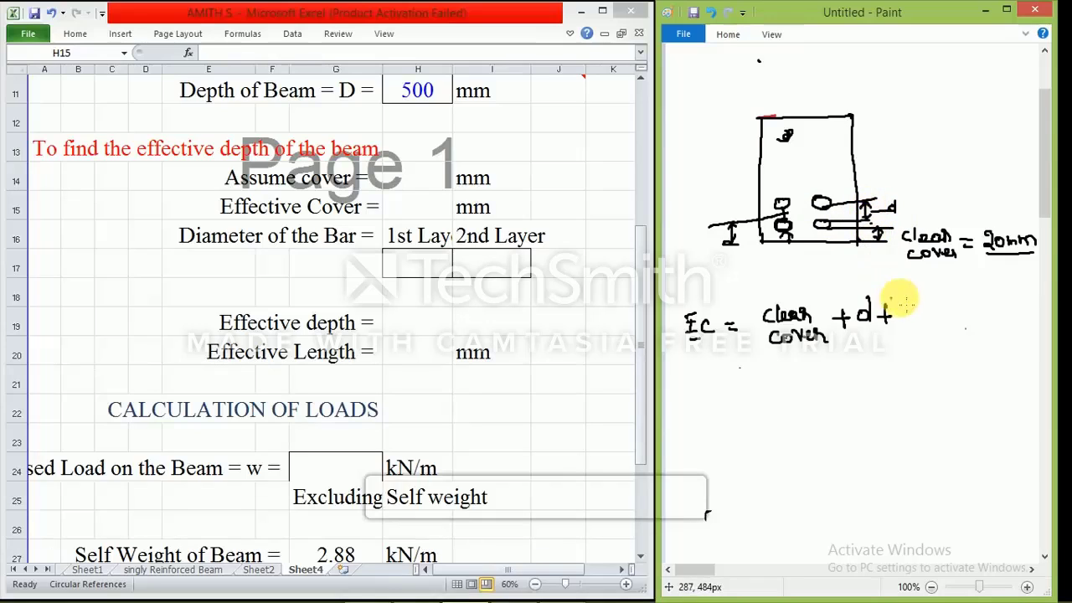
{"action": "mouse_move", "coordinate": [909, 315]}
{"action": "left_mouse_down"}
{"action": "mouse_move", "coordinate": [936, 314]}
{"action": "mouse_move", "coordinate": [922, 338]}
{"action": "left_mouse_up"}
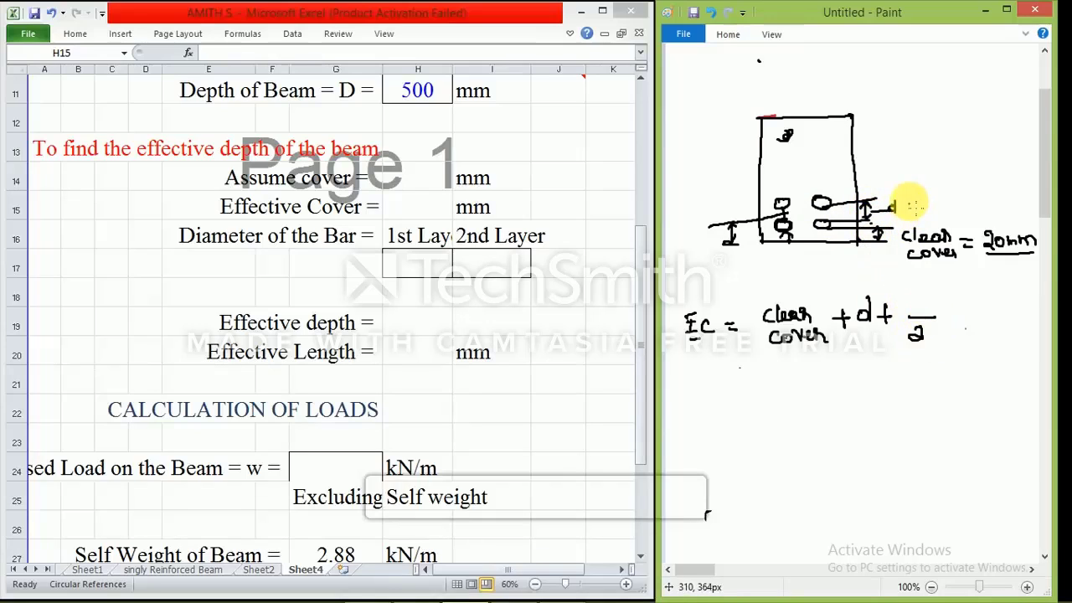
{"action": "mouse_move", "coordinate": [886, 201]}
{"action": "left_mouse_down"}
{"action": "mouse_move", "coordinate": [895, 211]}
{"action": "mouse_move", "coordinate": [884, 199]}
{"action": "left_mouse_up"}
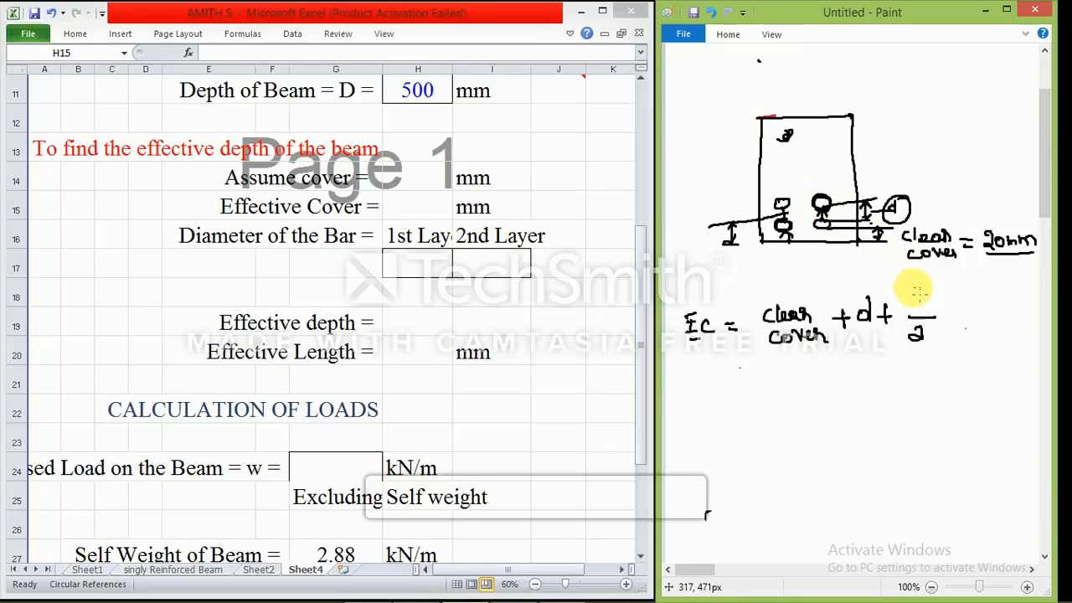
{"action": "left_click_drag", "start_coordinate": [917, 291], "coordinate": [925, 301]}
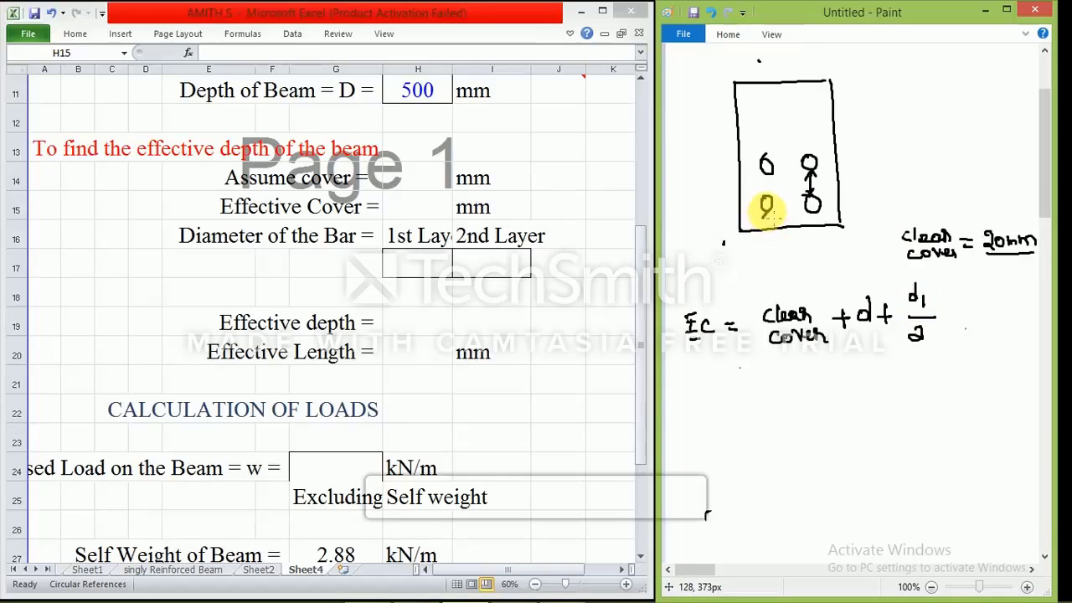
On the redrawn two-layer section, mark the clear cover CL, the effective cover Ec and the gap between the layers.
{"action": "mouse_move", "coordinate": [767, 215]}
{"action": "left_mouse_down"}
{"action": "mouse_move", "coordinate": [767, 227]}
{"action": "mouse_move", "coordinate": [811, 220]}
{"action": "left_mouse_up"}
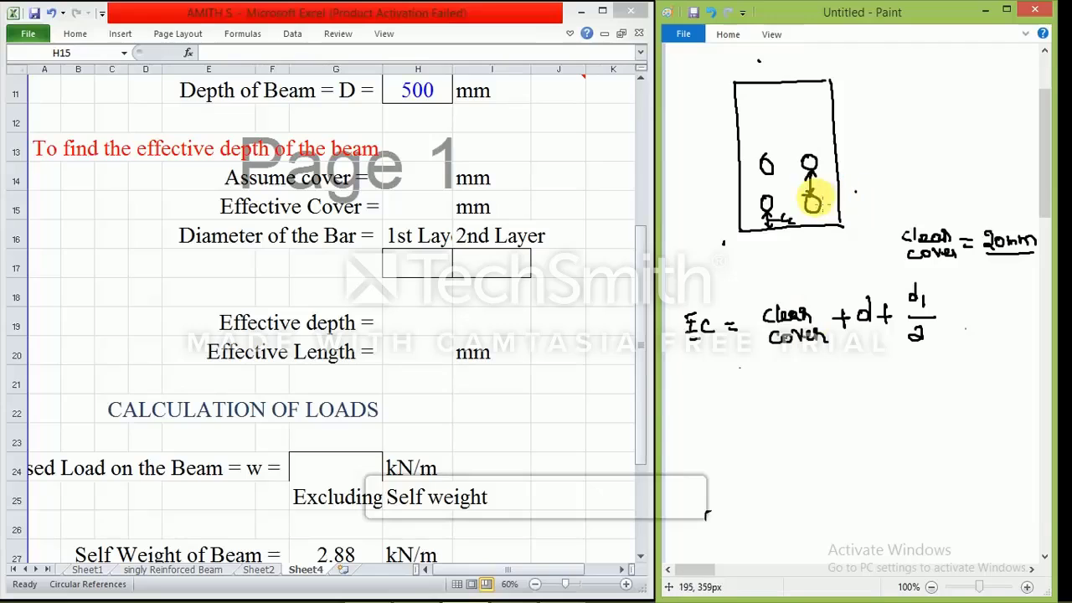
{"action": "mouse_move", "coordinate": [851, 193]}
{"action": "left_mouse_down"}
{"action": "mouse_move", "coordinate": [869, 193]}
{"action": "mouse_move", "coordinate": [863, 223]}
{"action": "left_mouse_up"}
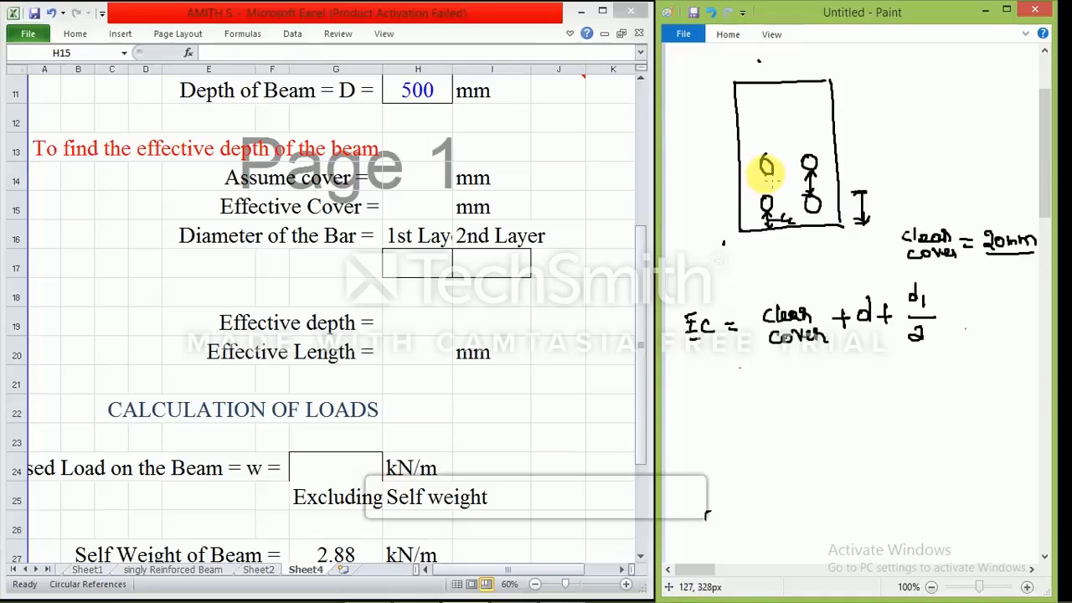
{"action": "mouse_move", "coordinate": [766, 186]}
{"action": "left_mouse_down"}
{"action": "mouse_move", "coordinate": [710, 192]}
{"action": "mouse_move", "coordinate": [722, 243]}
{"action": "mouse_move", "coordinate": [705, 220]}
{"action": "left_mouse_up"}
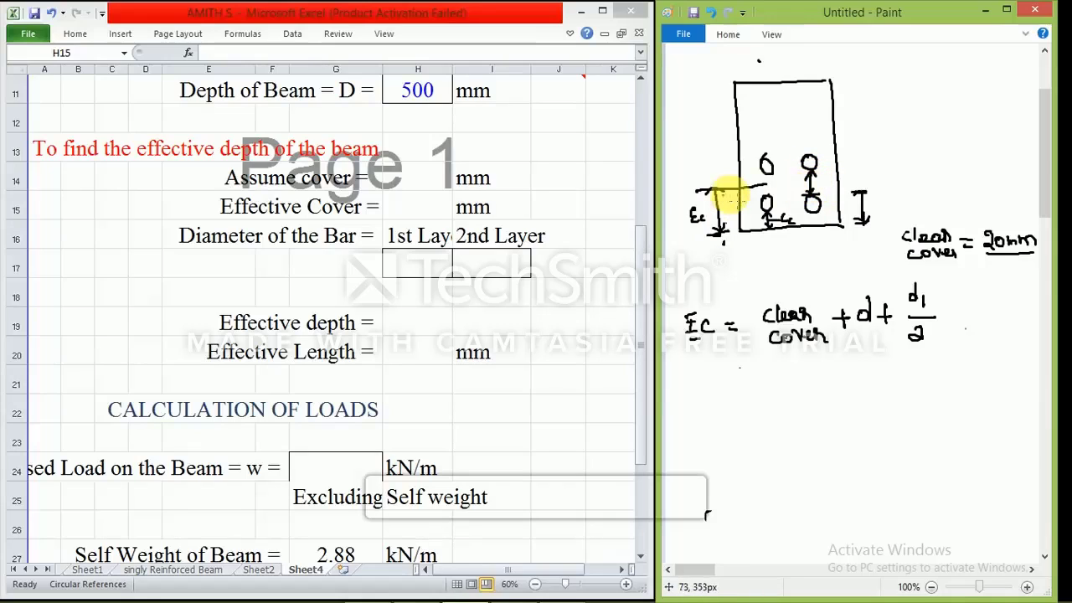
{"action": "left_click_drag", "start_coordinate": [766, 201], "coordinate": [766, 176]}
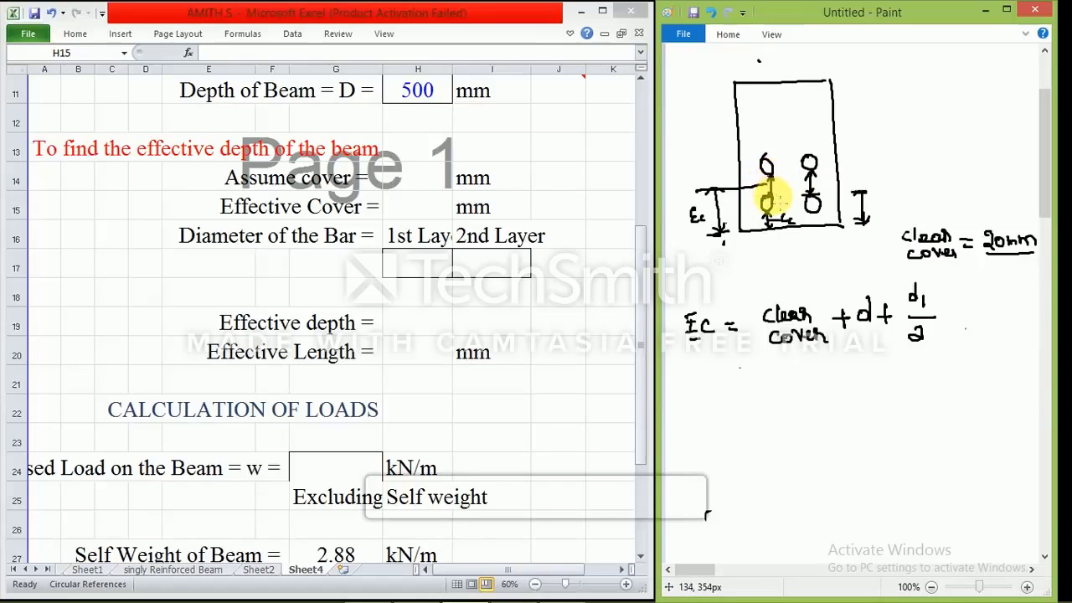
Label the gap between the bar layers d = d1 and mark the upper bar's diameter as d1.
{"action": "left_click_drag", "start_coordinate": [811, 184], "coordinate": [857, 164]}
{"action": "mouse_move", "coordinate": [876, 154]}
{"action": "left_mouse_down"}
{"action": "mouse_move", "coordinate": [874, 141]}
{"action": "mouse_move", "coordinate": [898, 151]}
{"action": "left_mouse_up"}
{"action": "left_click_drag", "start_coordinate": [883, 157], "coordinate": [897, 158]}
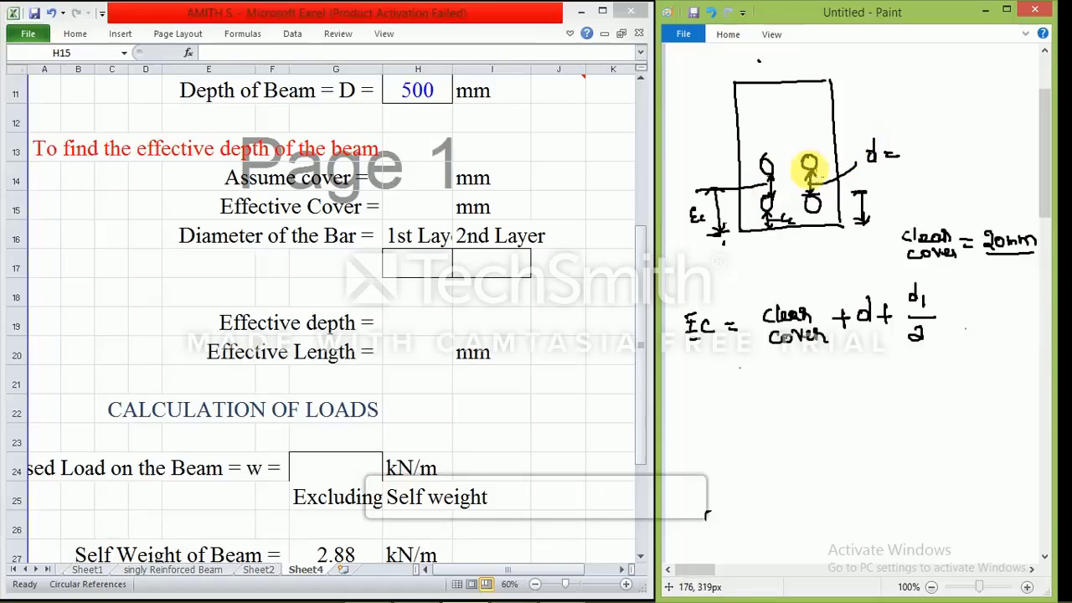
{"action": "mouse_move", "coordinate": [913, 151]}
{"action": "left_mouse_down"}
{"action": "mouse_move", "coordinate": [916, 141]}
{"action": "mouse_move", "coordinate": [925, 158]}
{"action": "left_mouse_up"}
{"action": "left_click_drag", "start_coordinate": [808, 155], "coordinate": [806, 127]}
{"action": "left_click_drag", "start_coordinate": [810, 122], "coordinate": [810, 131]}
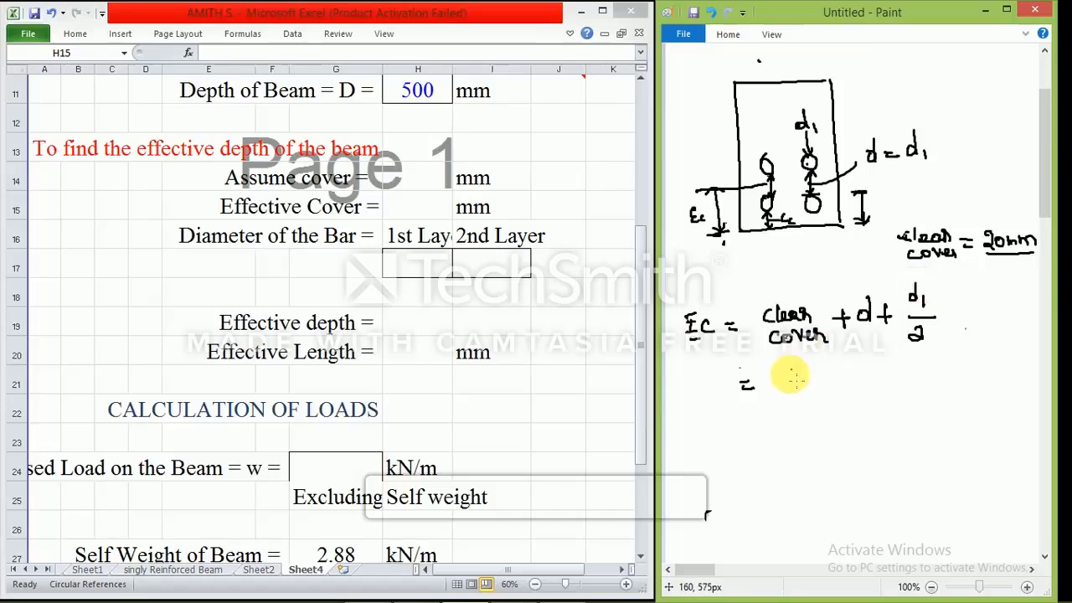
Note d = 20 beside the section and write the substitution = 20 + 20 + under the EC formula.
{"action": "left_click_drag", "start_coordinate": [780, 376], "coordinate": [795, 396]}
{"action": "mouse_move", "coordinate": [809, 375]}
{"action": "left_mouse_down"}
{"action": "mouse_move", "coordinate": [801, 394]}
{"action": "mouse_move", "coordinate": [809, 376]}
{"action": "mouse_move", "coordinate": [853, 382]}
{"action": "left_mouse_up"}
{"action": "left_click_drag", "start_coordinate": [844, 372], "coordinate": [845, 392]}
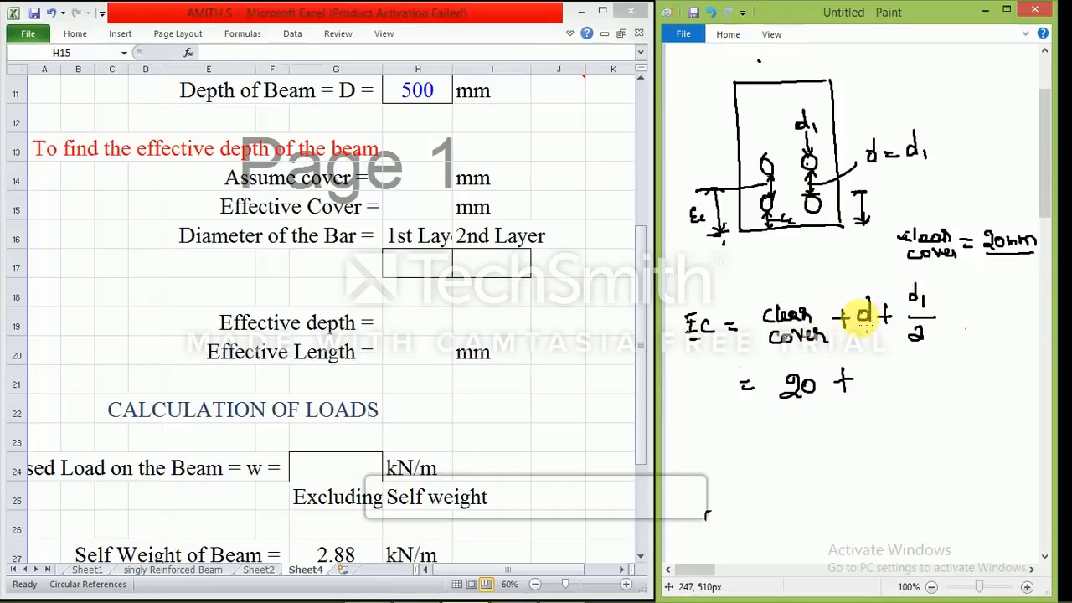
{"action": "mouse_move", "coordinate": [876, 60]}
{"action": "left_mouse_down"}
{"action": "mouse_move", "coordinate": [871, 80]}
{"action": "mouse_move", "coordinate": [899, 66]}
{"action": "mouse_move", "coordinate": [921, 81]}
{"action": "left_mouse_up"}
{"action": "left_click_drag", "start_coordinate": [931, 66], "coordinate": [927, 67]}
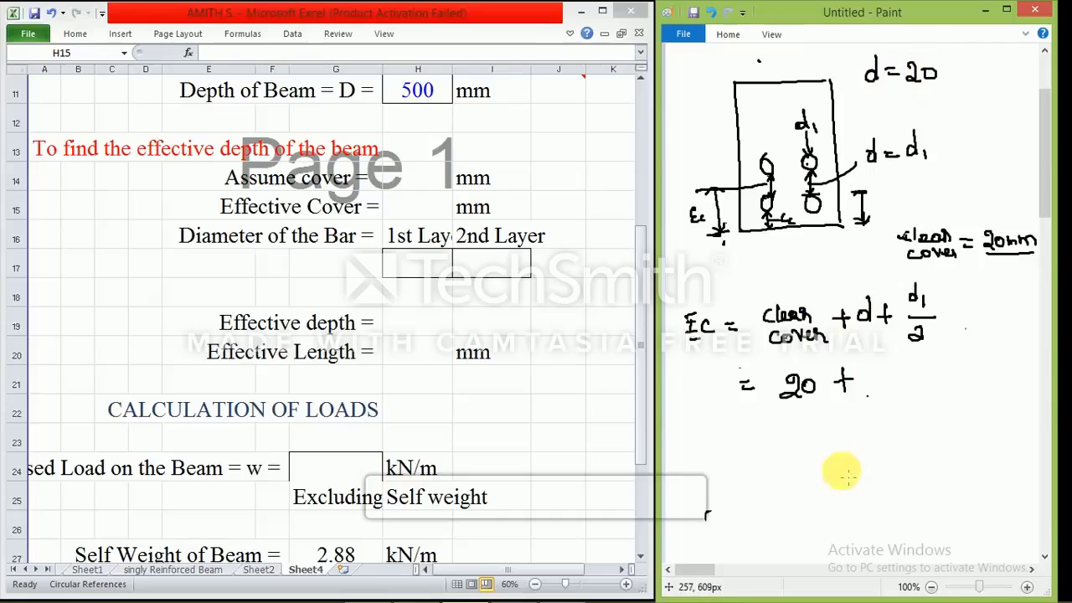
{"action": "mouse_move", "coordinate": [874, 378]}
{"action": "left_mouse_down"}
{"action": "mouse_move", "coordinate": [879, 397]}
{"action": "mouse_move", "coordinate": [890, 379]}
{"action": "left_mouse_up"}
{"action": "mouse_move", "coordinate": [911, 387]}
{"action": "left_mouse_down"}
{"action": "mouse_move", "coordinate": [932, 387]}
{"action": "mouse_move", "coordinate": [921, 399]}
{"action": "left_mouse_up"}
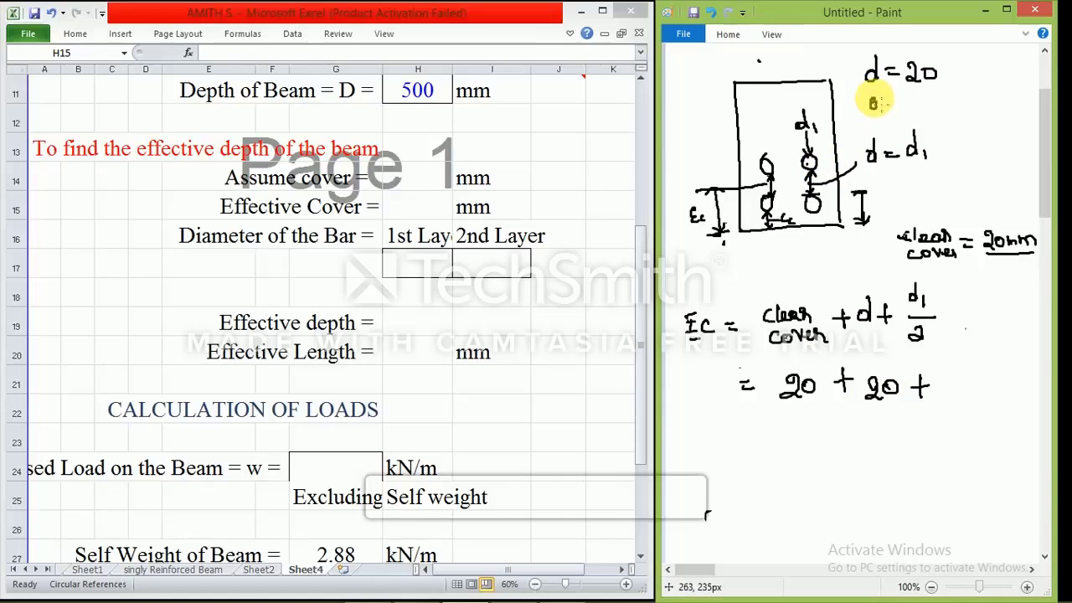
Note d1 = 16 beside the section, add 16/2 to the substitution and write the result 48 under it.
{"action": "left_click_drag", "start_coordinate": [877, 92], "coordinate": [877, 108]}
{"action": "mouse_move", "coordinate": [881, 100]}
{"action": "left_mouse_down"}
{"action": "mouse_move", "coordinate": [881, 110]}
{"action": "mouse_move", "coordinate": [904, 99]}
{"action": "left_mouse_up"}
{"action": "left_click_drag", "start_coordinate": [894, 105], "coordinate": [929, 109]}
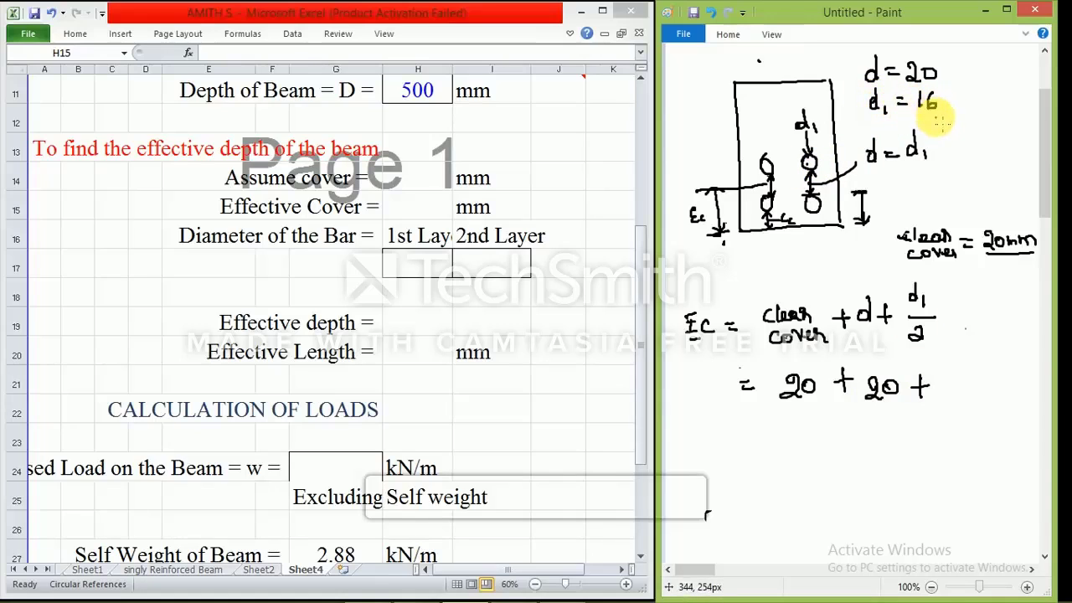
{"action": "mouse_move", "coordinate": [946, 372]}
{"action": "left_mouse_down"}
{"action": "mouse_move", "coordinate": [946, 392]}
{"action": "mouse_move", "coordinate": [963, 381]}
{"action": "mouse_move", "coordinate": [976, 394]}
{"action": "left_mouse_up"}
{"action": "left_click_drag", "start_coordinate": [950, 400], "coordinate": [971, 413]}
{"action": "mouse_move", "coordinate": [759, 457]}
{"action": "left_mouse_down"}
{"action": "mouse_move", "coordinate": [825, 459]}
{"action": "mouse_move", "coordinate": [854, 447]}
{"action": "mouse_move", "coordinate": [900, 478]}
{"action": "left_mouse_up"}
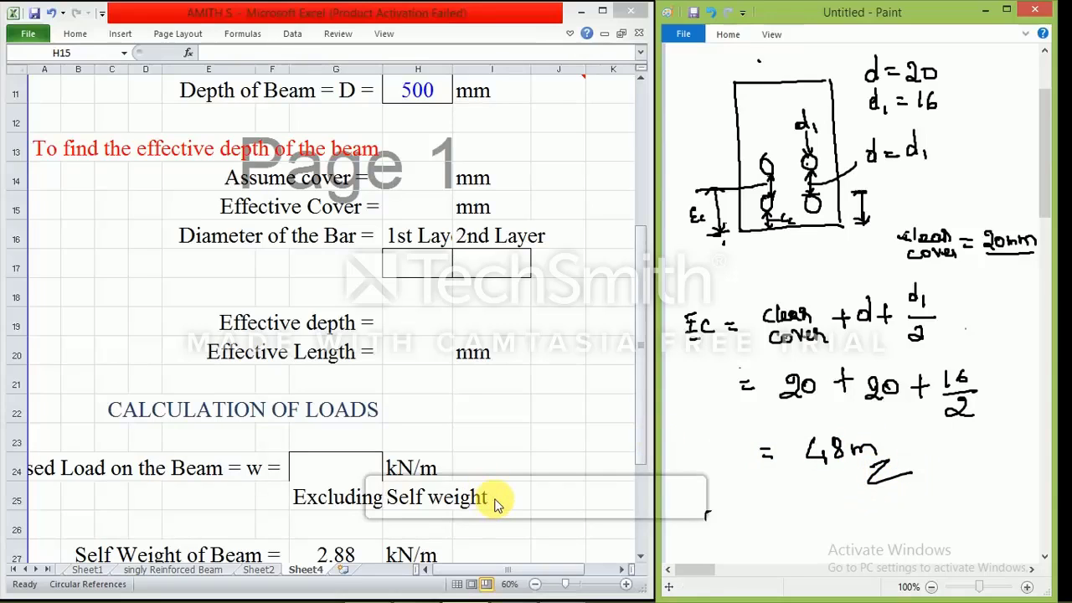
In the Excel sheet, enter 20 mm as the assumed cover in H14 and select the 2nd Layer bar diameter cell I17.
{"action": "left_click", "coordinate": [421, 175]}
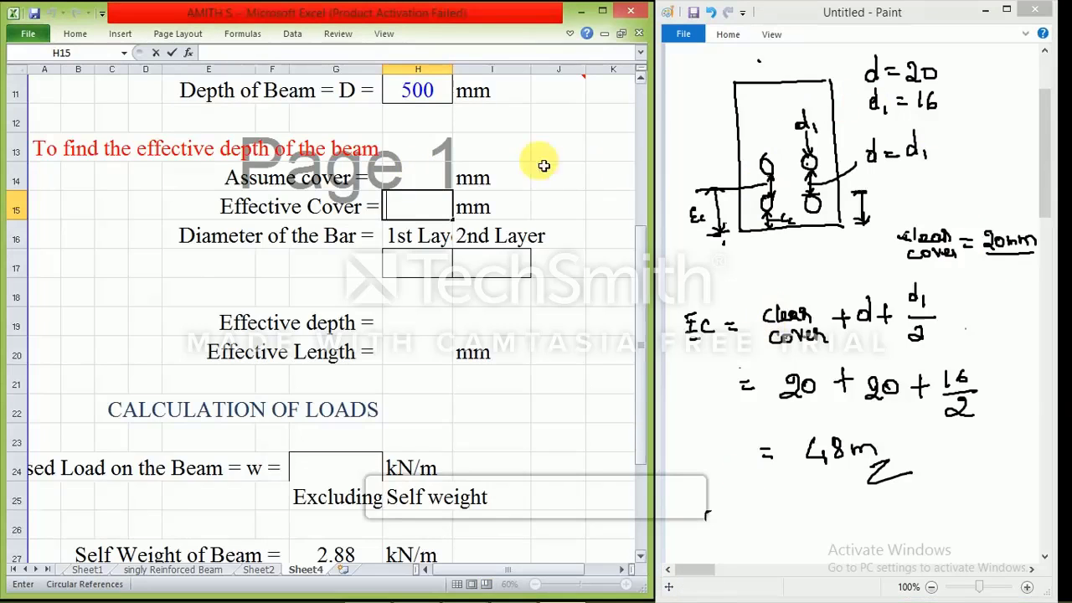
{"action": "left_click", "coordinate": [434, 178]}
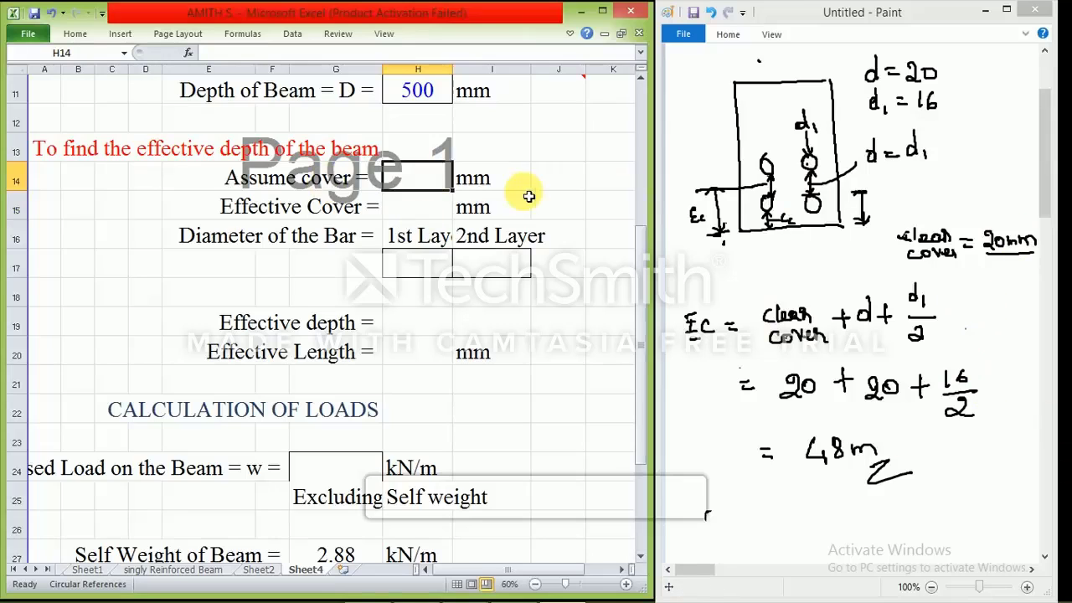
{"action": "type", "text": "20"}
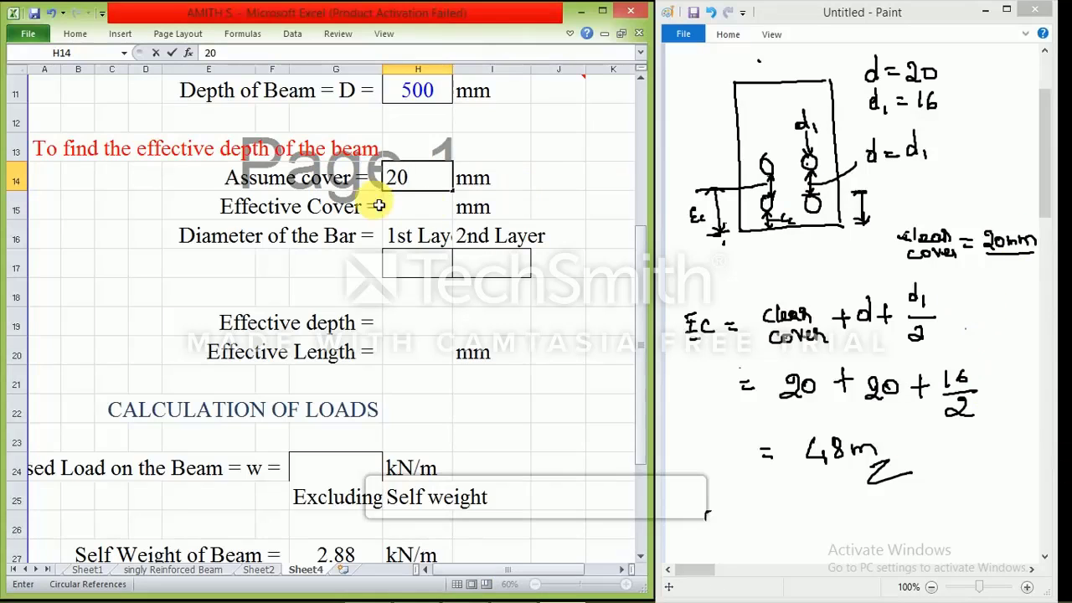
{"action": "left_click", "coordinate": [431, 211]}
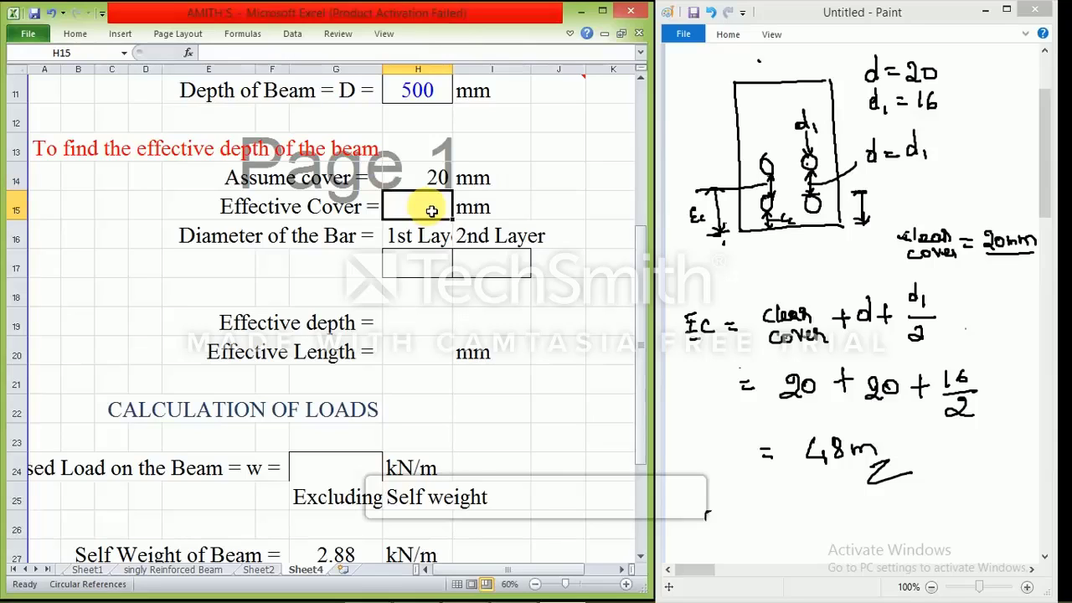
{"action": "left_click", "coordinate": [419, 264]}
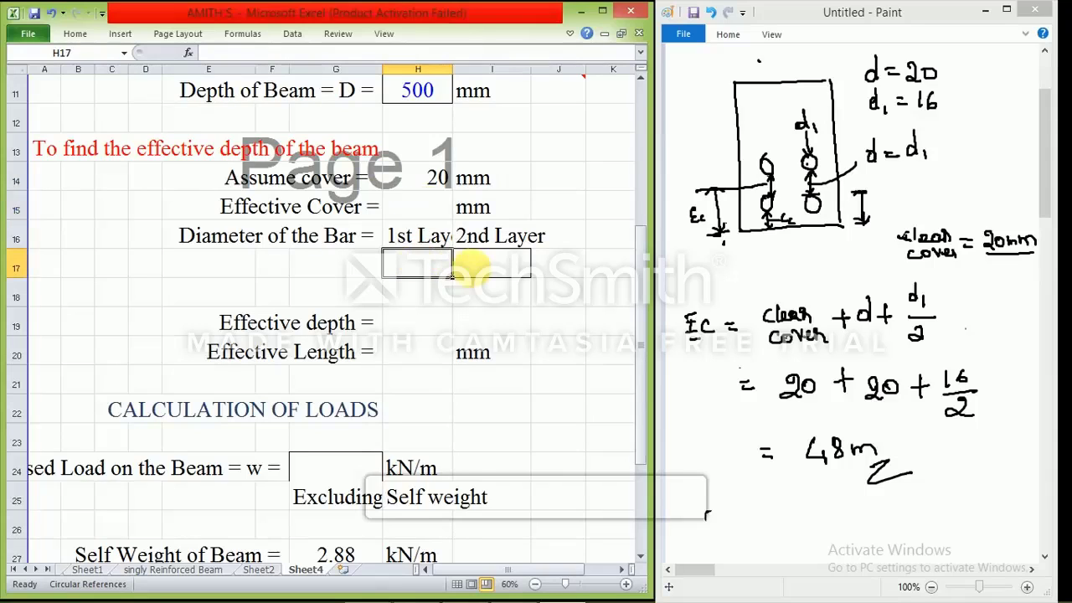
{"action": "left_click", "coordinate": [469, 265]}
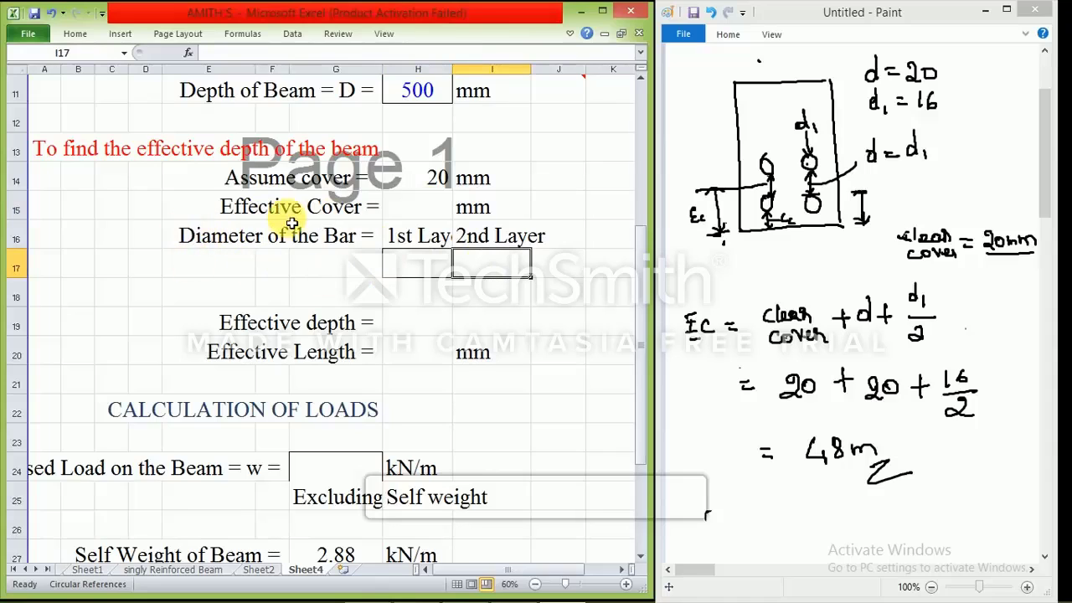
Enter the bar diameters: 20 for the 1st Layer in H17 and 16 for the 2nd Layer in I17.
{"action": "left_click", "coordinate": [423, 263]}
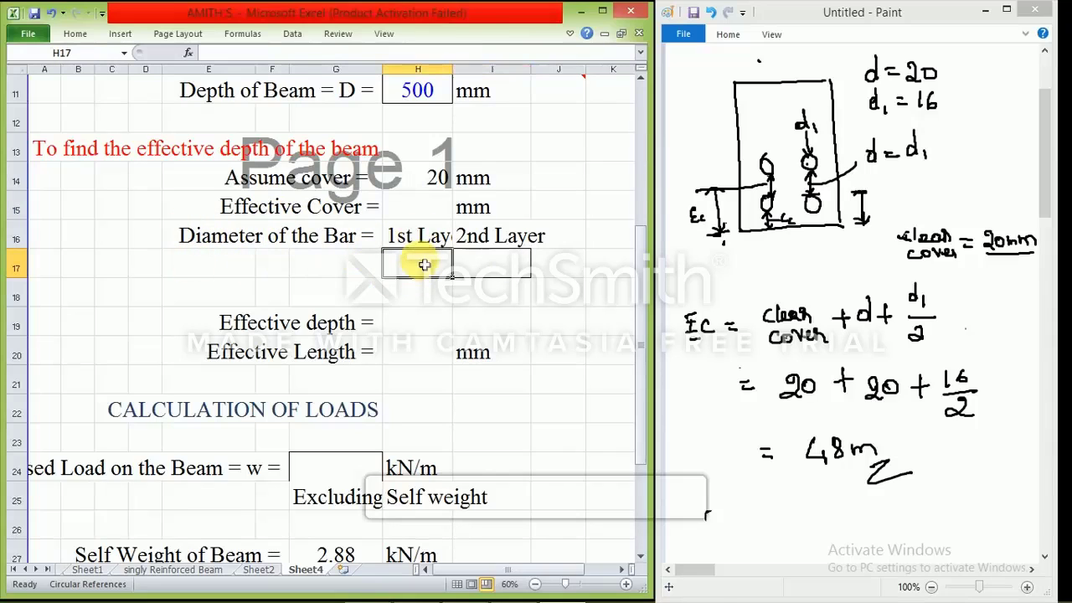
{"action": "left_click", "coordinate": [779, 207]}
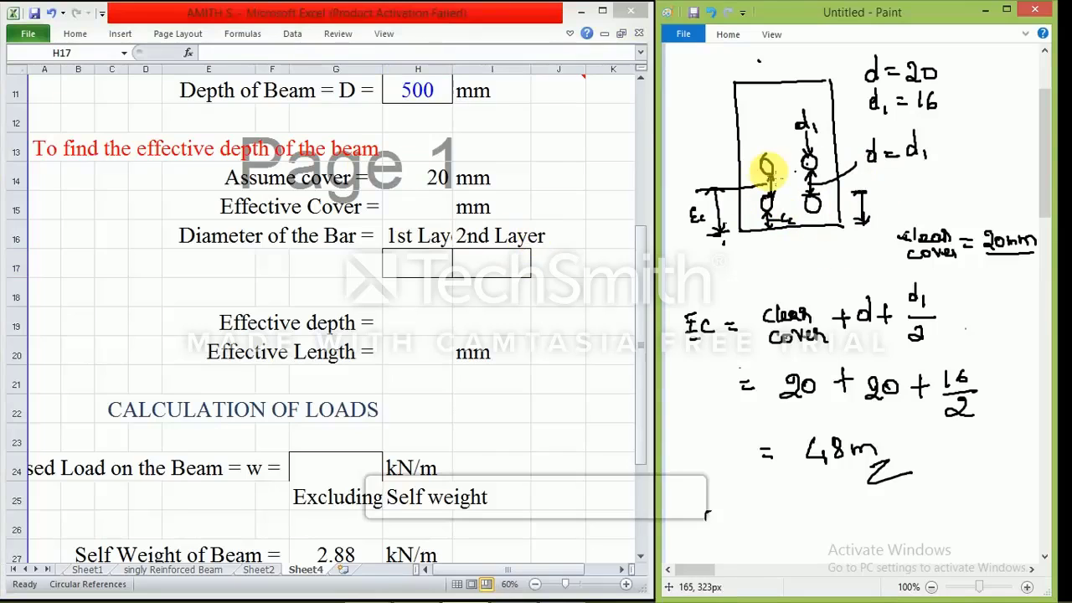
{"action": "left_click", "coordinate": [418, 263]}
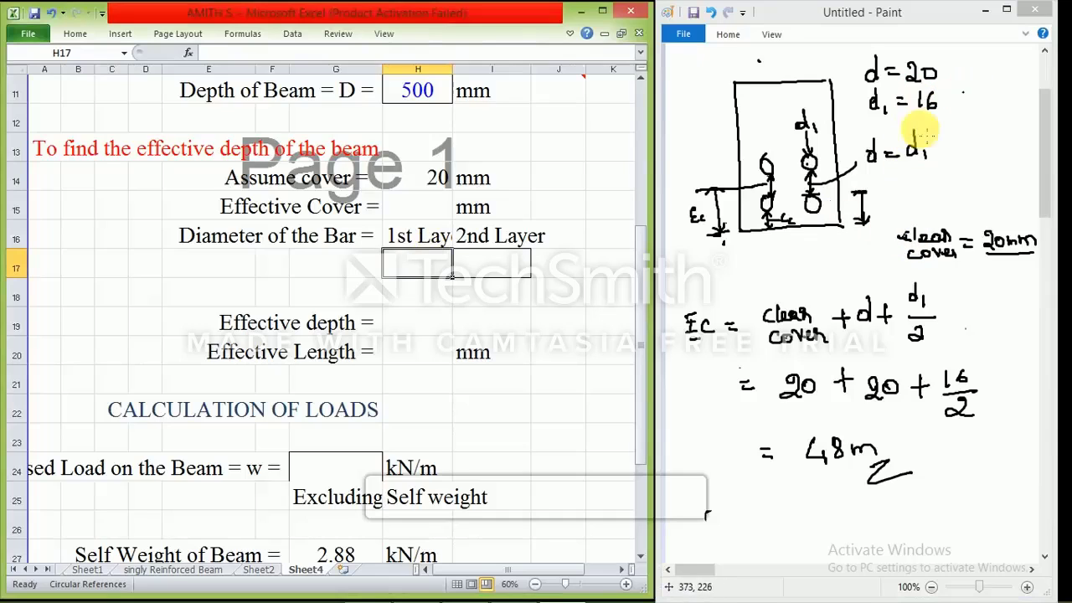
{"action": "type", "text": "20"}
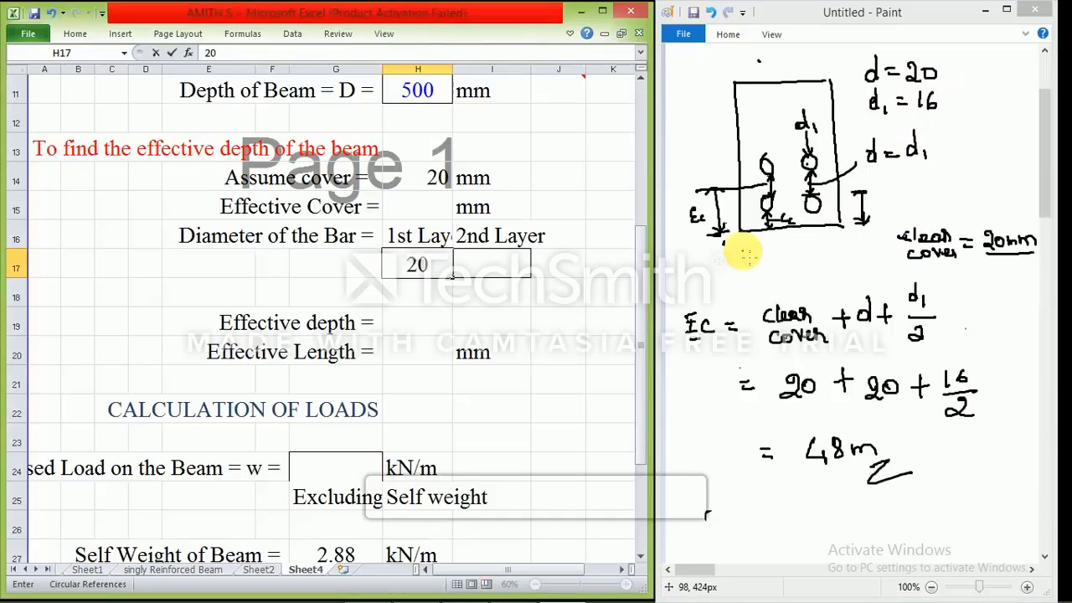
{"action": "left_click", "coordinate": [493, 269]}
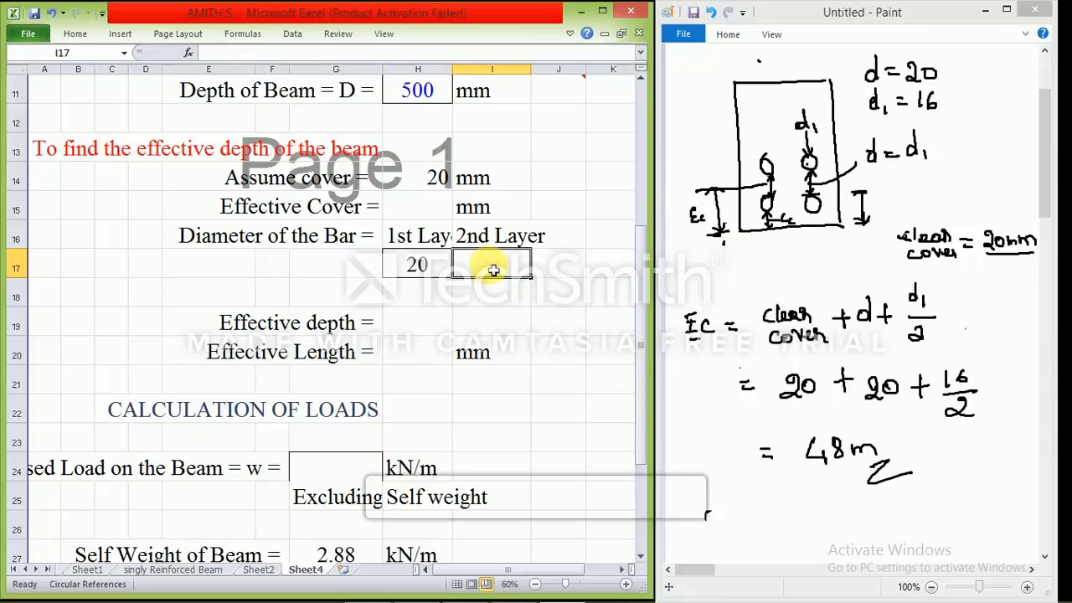
{"action": "type", "text": "16"}
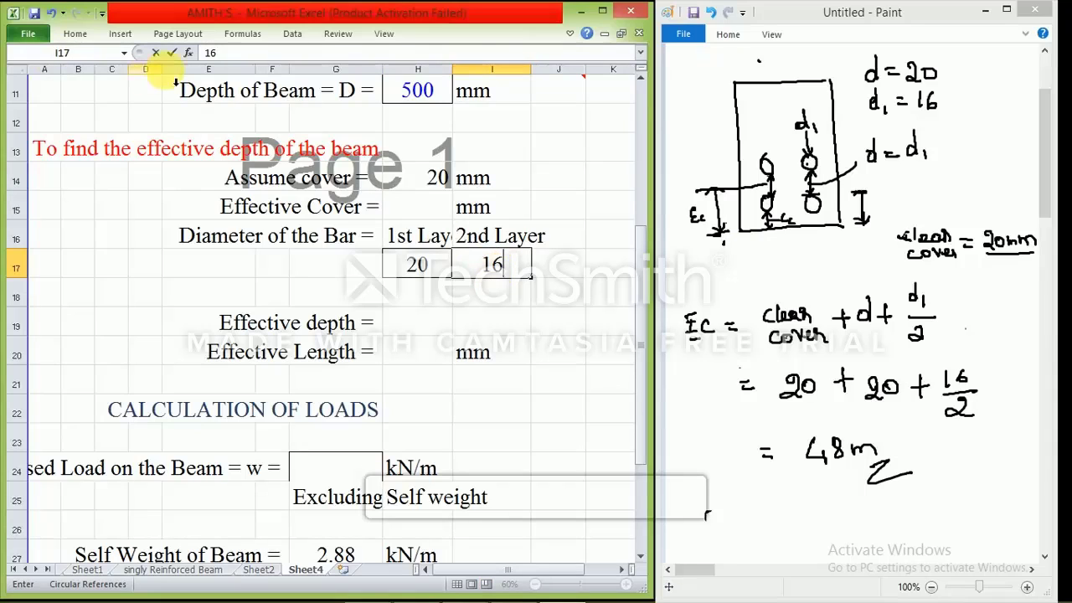
Calculate the Effective Cover in H15 with the formula =(H14+H17+(I17/2)).
{"action": "left_click", "coordinate": [402, 212]}
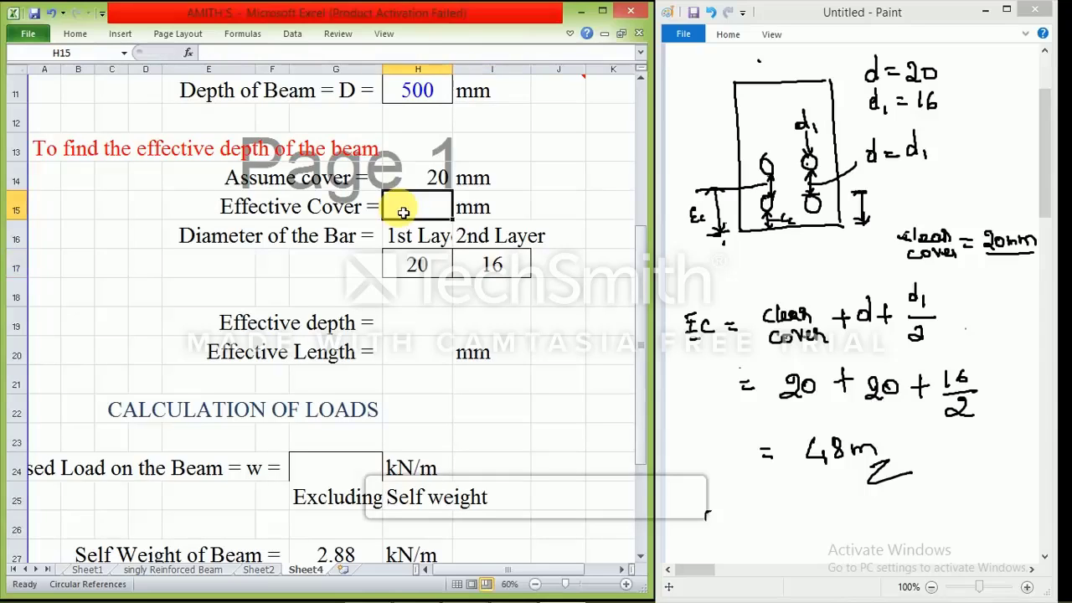
{"action": "type", "text": "="}
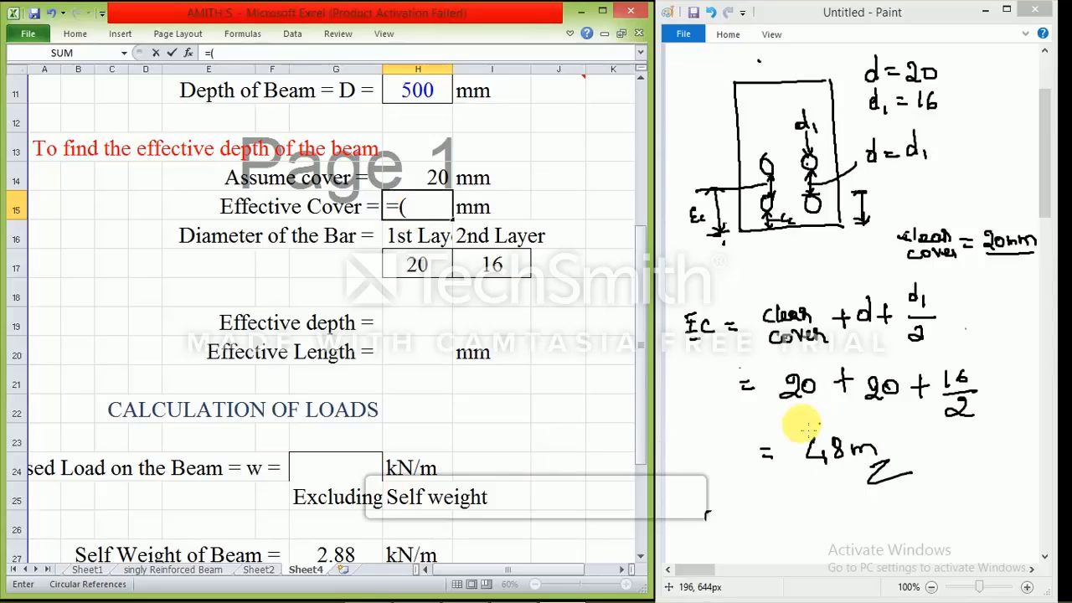
{"action": "type", "text": "("}
{"action": "left_click", "coordinate": [450, 181]}
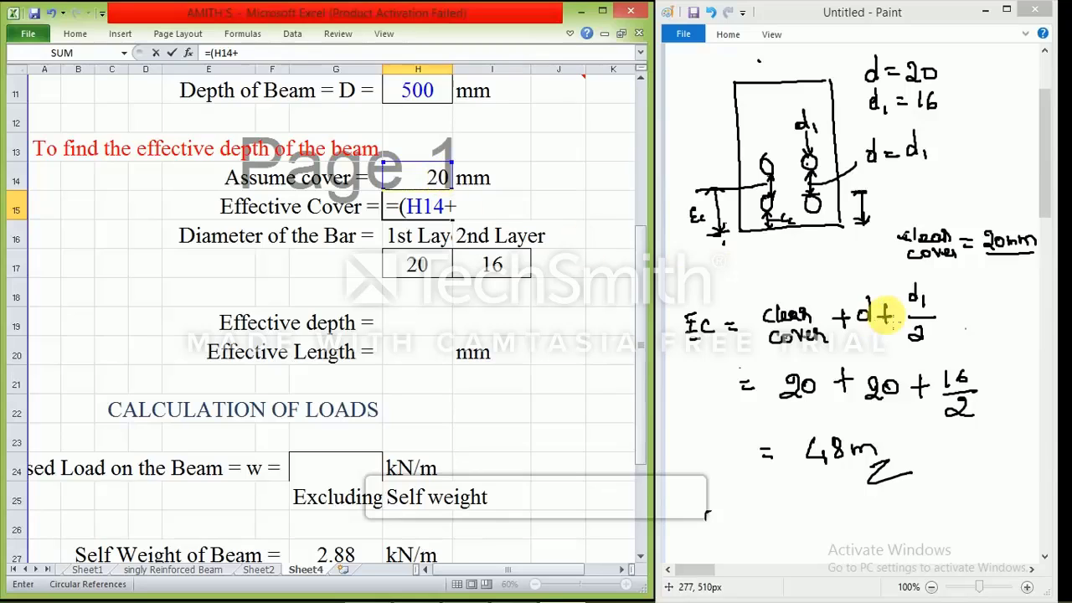
{"action": "left_click", "coordinate": [436, 266]}
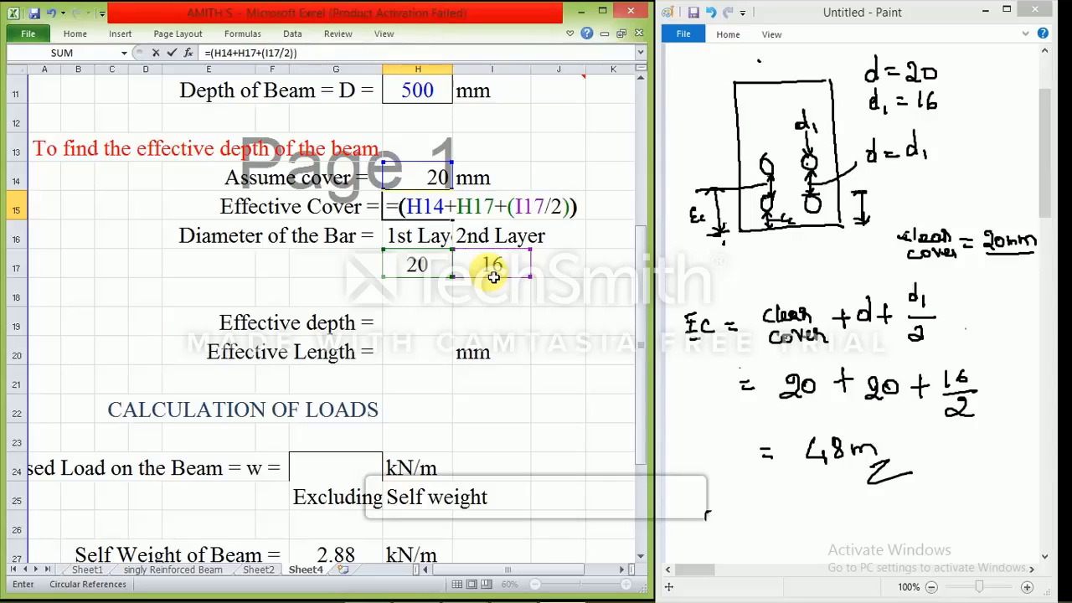
{"action": "key", "text": "Return"}
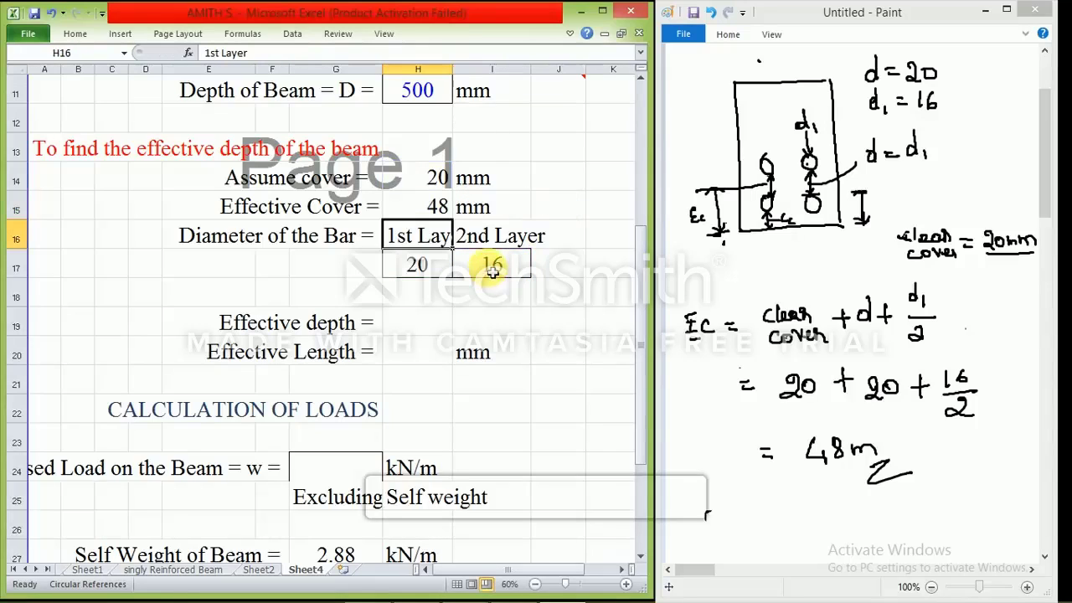
{"action": "left_click", "coordinate": [440, 206]}
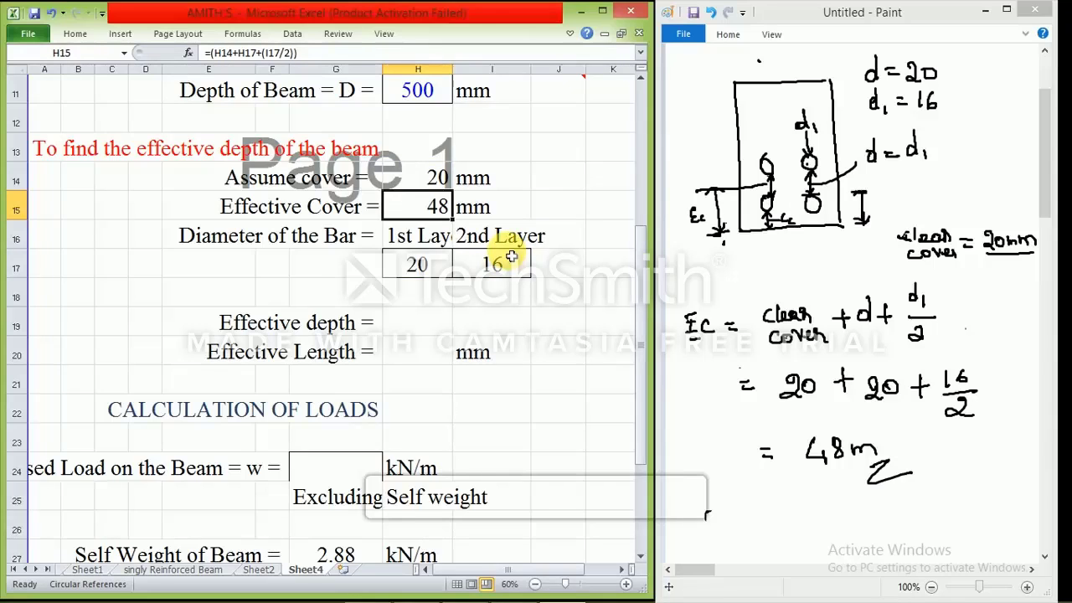
Fill the data entry cells H5:H8, from Clear Span to Steel Type, with orange.
{"action": "scroll", "coordinate": [511, 256], "scroll_direction": "up", "scroll_amount": 4}
{"action": "scroll", "coordinate": [511, 256], "scroll_direction": "down", "scroll_amount": 1}
{"action": "scroll", "coordinate": [511, 256], "scroll_direction": "up", "scroll_amount": 1}
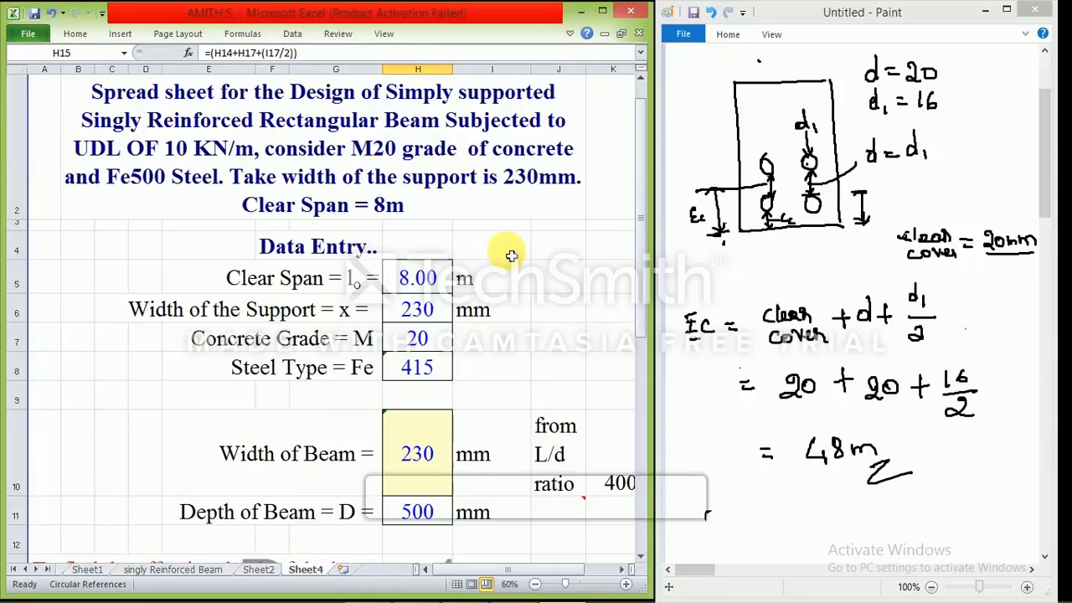
{"action": "left_click", "coordinate": [416, 281]}
{"action": "left_click_drag", "start_coordinate": [417, 281], "coordinate": [416, 369]}
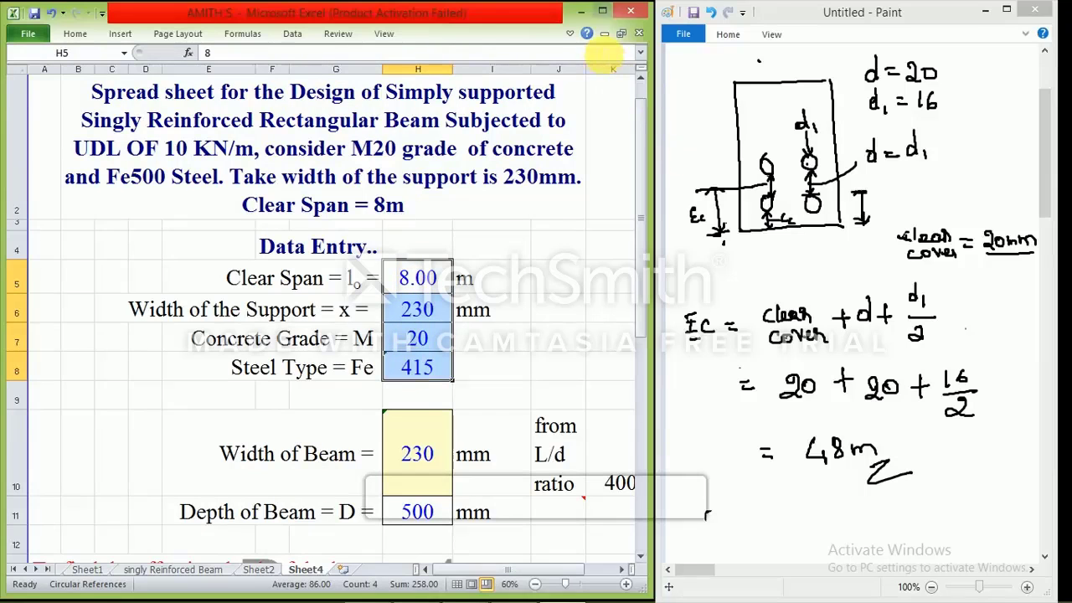
{"action": "left_click", "coordinate": [570, 33]}
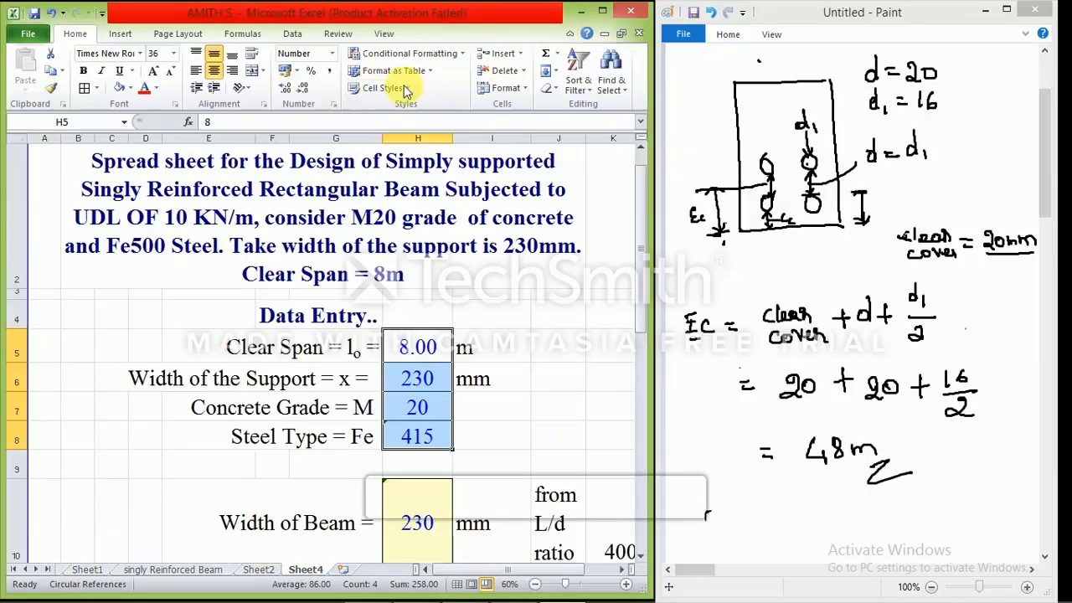
{"action": "left_click", "coordinate": [156, 88]}
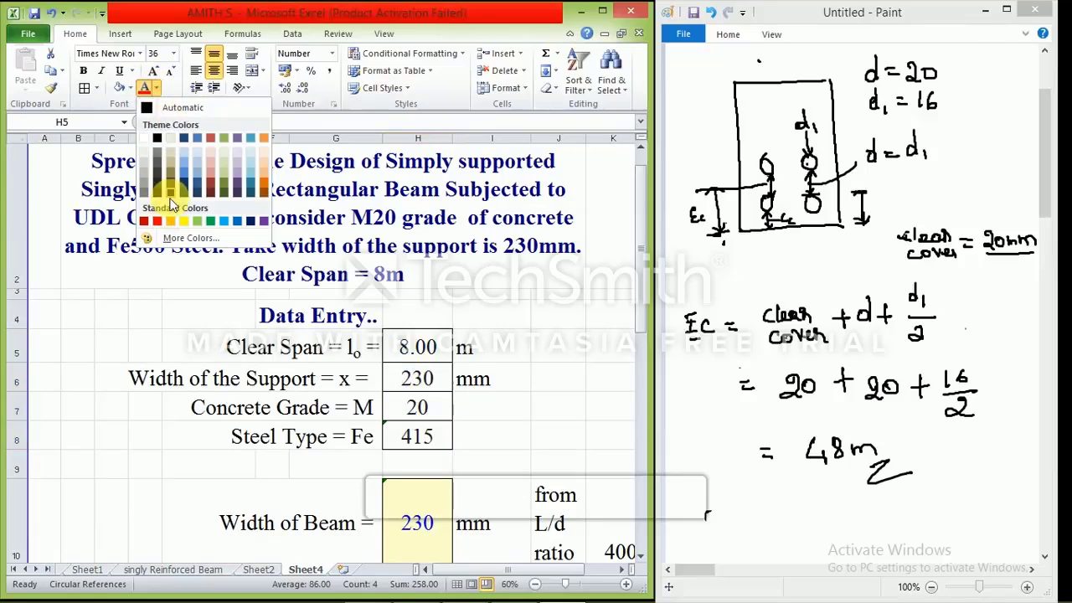
{"action": "left_click", "coordinate": [130, 88]}
{"action": "left_click", "coordinate": [131, 88]}
{"action": "left_click", "coordinate": [131, 88]}
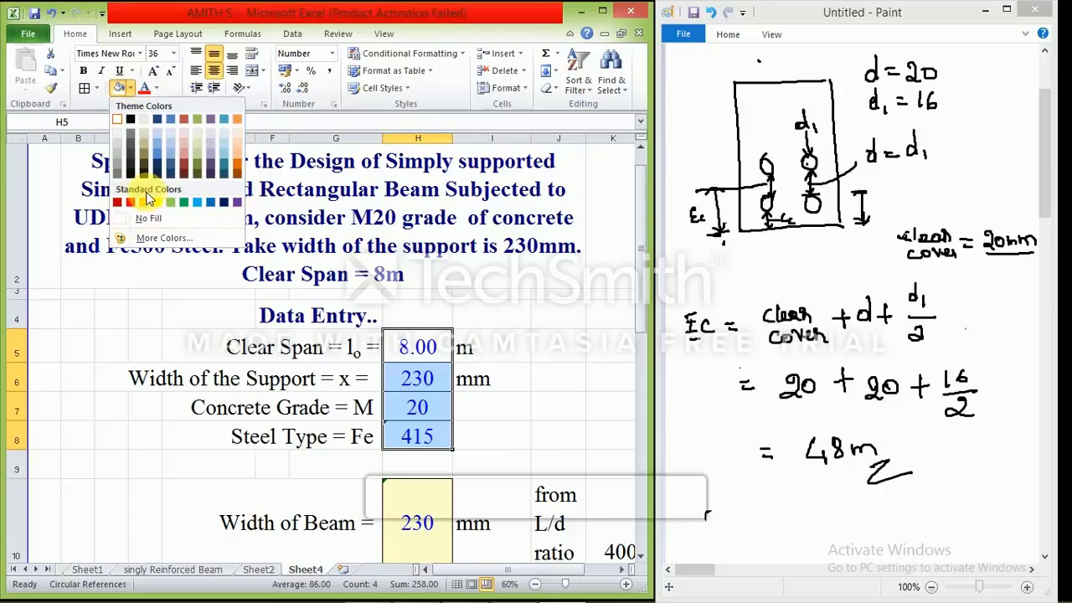
{"action": "left_click", "coordinate": [146, 203]}
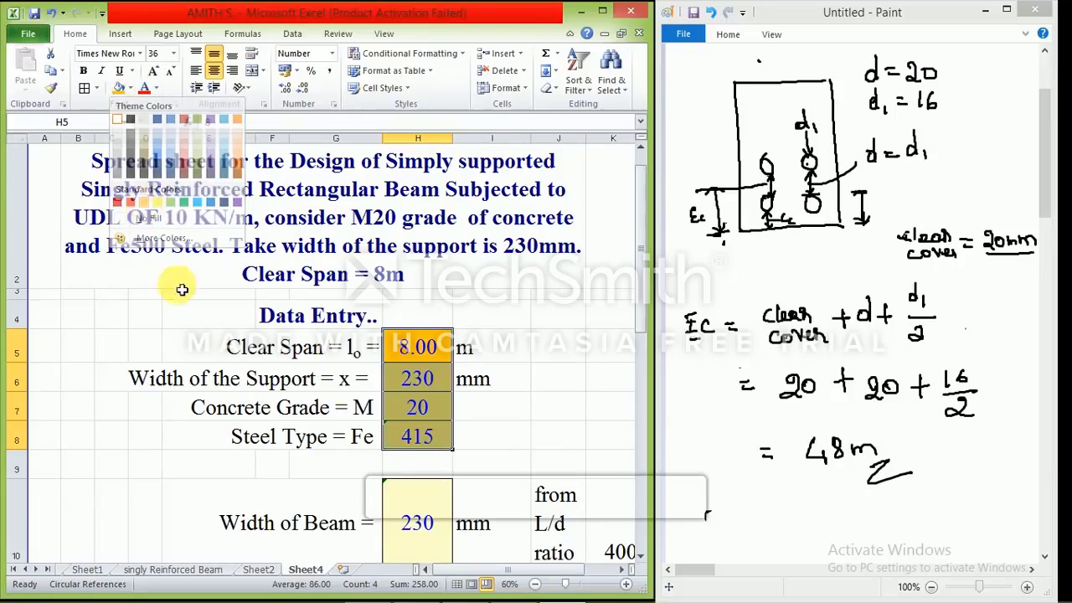
{"action": "left_click", "coordinate": [492, 338]}
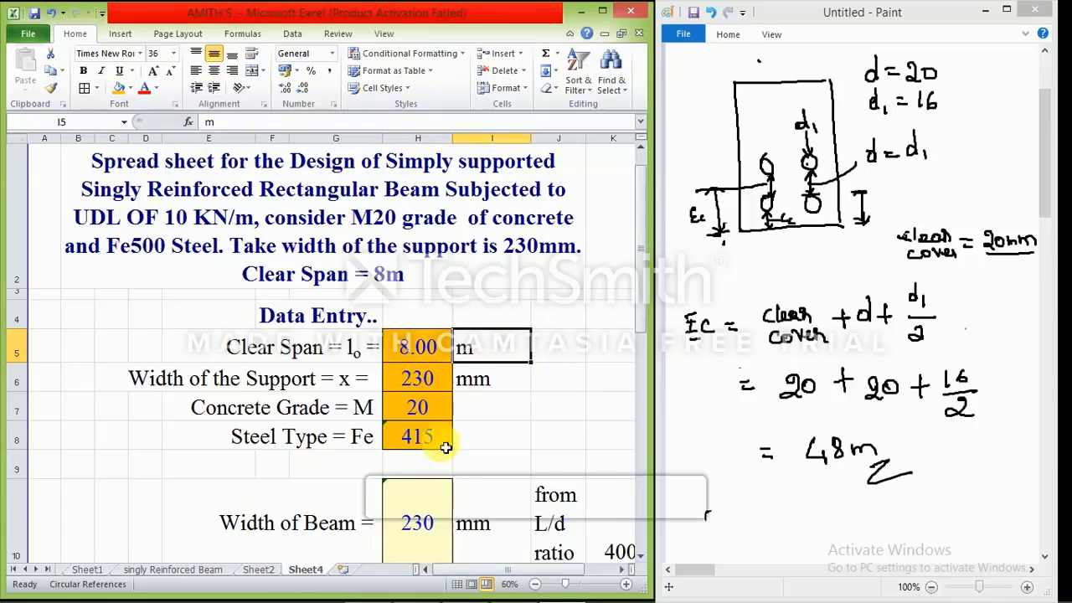
Examine the L/d ratio formula in K10 and the clear span and support width entries in H5 and H6.
{"action": "scroll", "coordinate": [581, 438], "scroll_direction": "down", "scroll_amount": 3}
{"action": "scroll", "coordinate": [620, 407], "scroll_direction": "up", "scroll_amount": 2}
{"action": "left_click", "coordinate": [619, 374]}
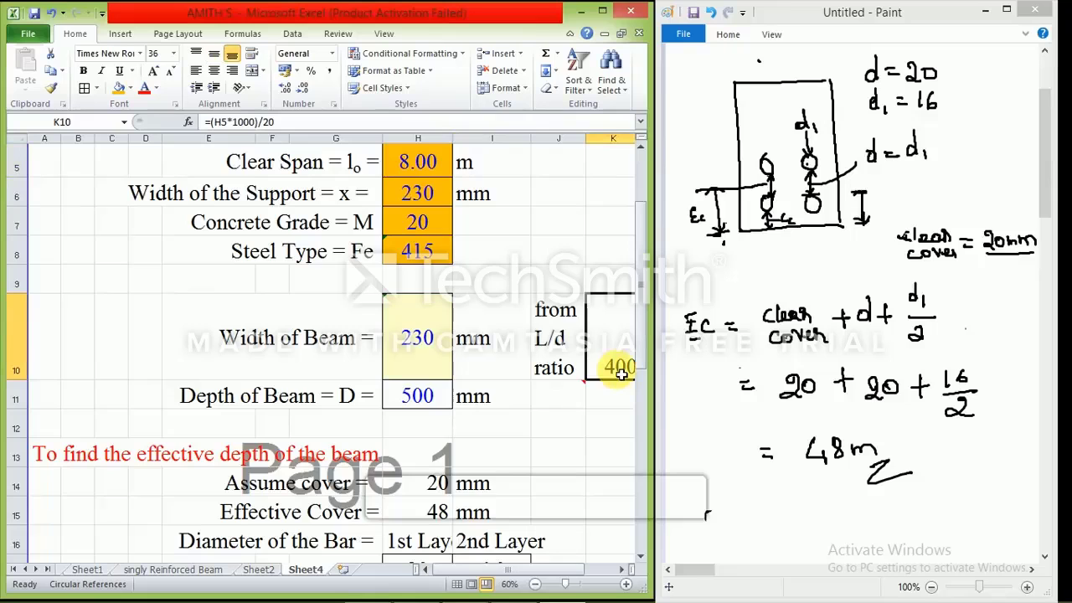
{"action": "scroll", "coordinate": [382, 359], "scroll_direction": "up", "scroll_amount": 3}
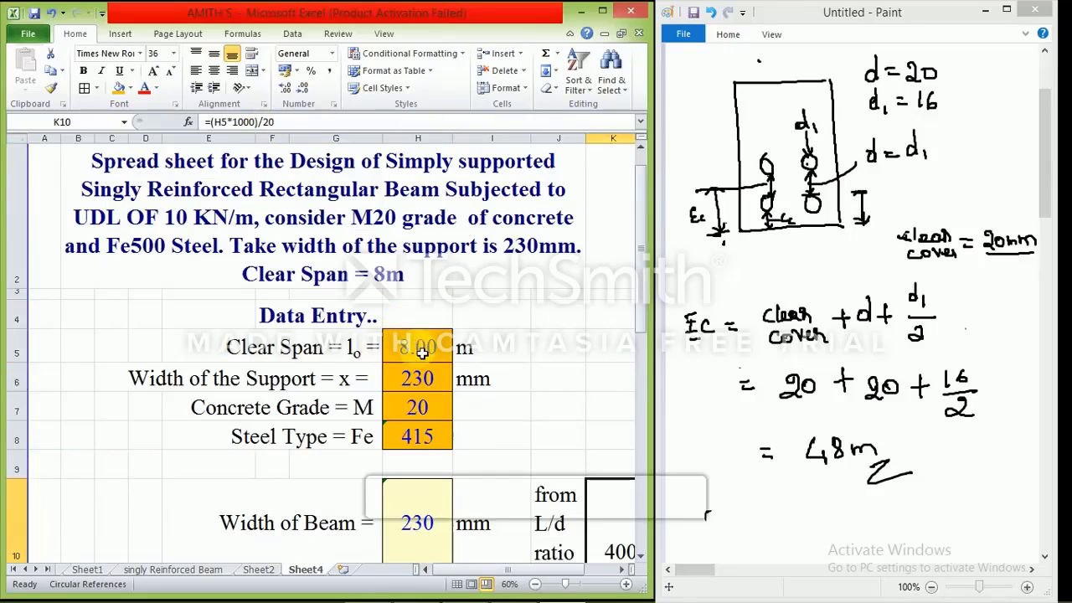
{"action": "left_click", "coordinate": [422, 353]}
{"action": "scroll", "coordinate": [527, 307], "scroll_direction": "down", "scroll_amount": 3}
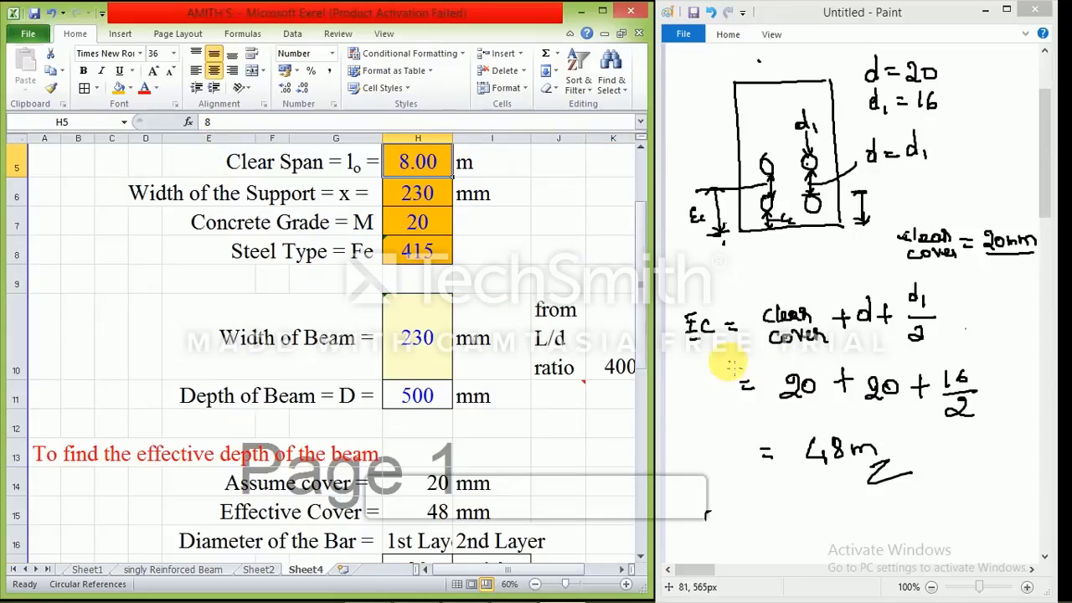
{"action": "scroll", "coordinate": [515, 275], "scroll_direction": "up", "scroll_amount": 3}
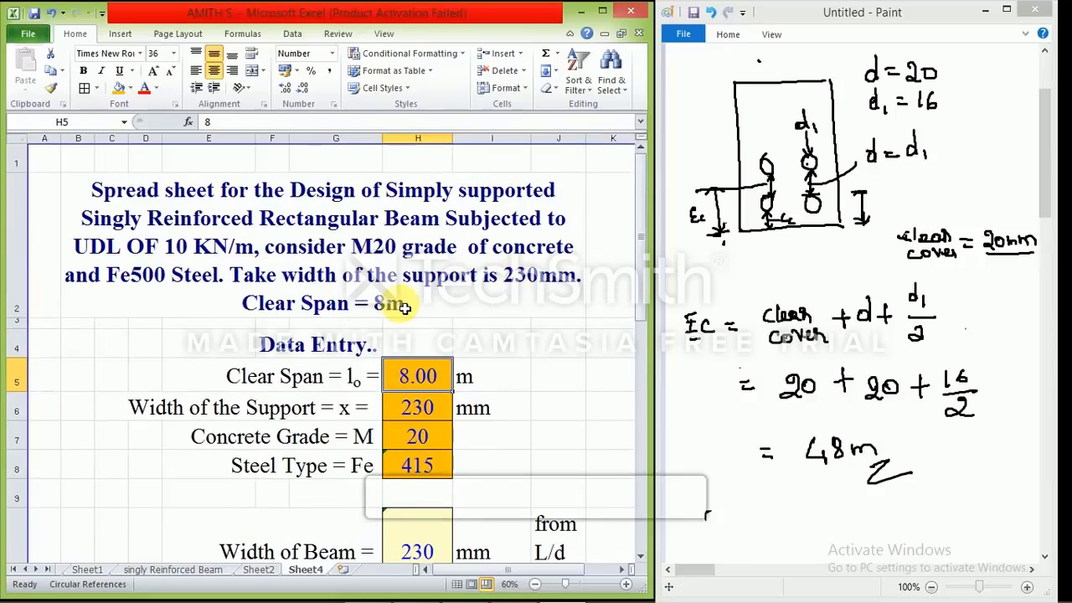
{"action": "left_click", "coordinate": [414, 406]}
{"action": "scroll", "coordinate": [478, 407], "scroll_direction": "down", "scroll_amount": 4}
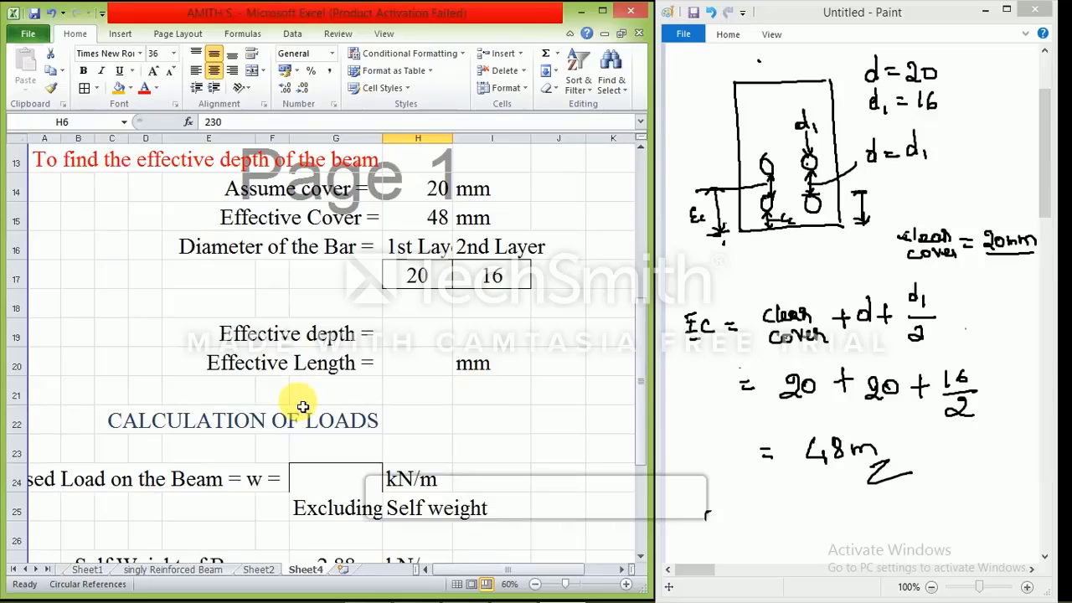
{"action": "scroll", "coordinate": [302, 407], "scroll_direction": "up", "scroll_amount": 3}
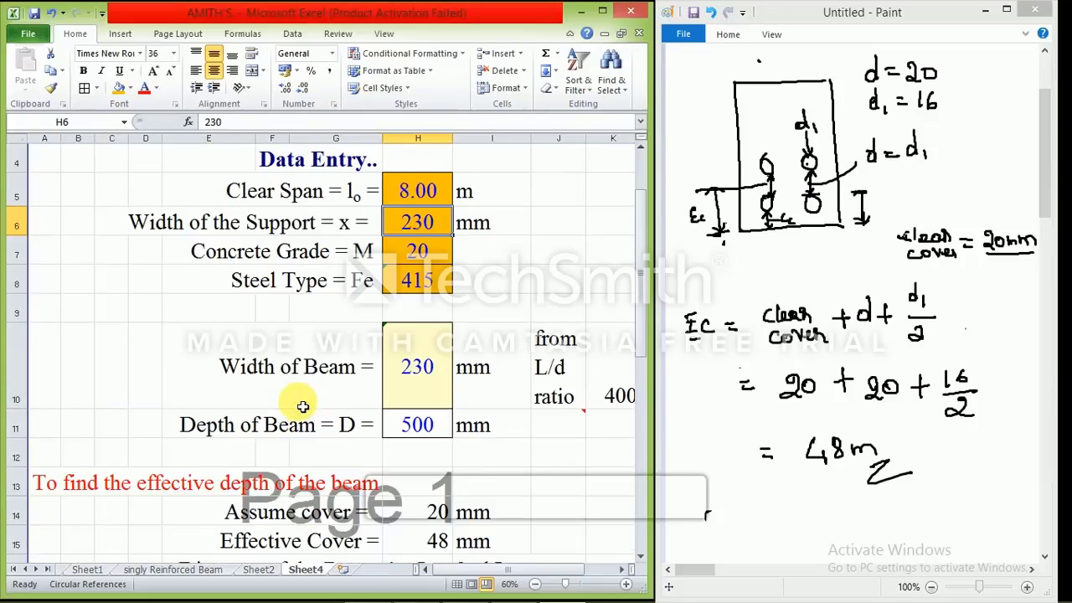
Fill the Depth of Beam cell H11 and the Assume cover cell H14 with the same orange.
{"action": "left_click", "coordinate": [417, 374]}
{"action": "left_click", "coordinate": [412, 423]}
{"action": "scroll", "coordinate": [458, 438], "scroll_direction": "down", "scroll_amount": 1}
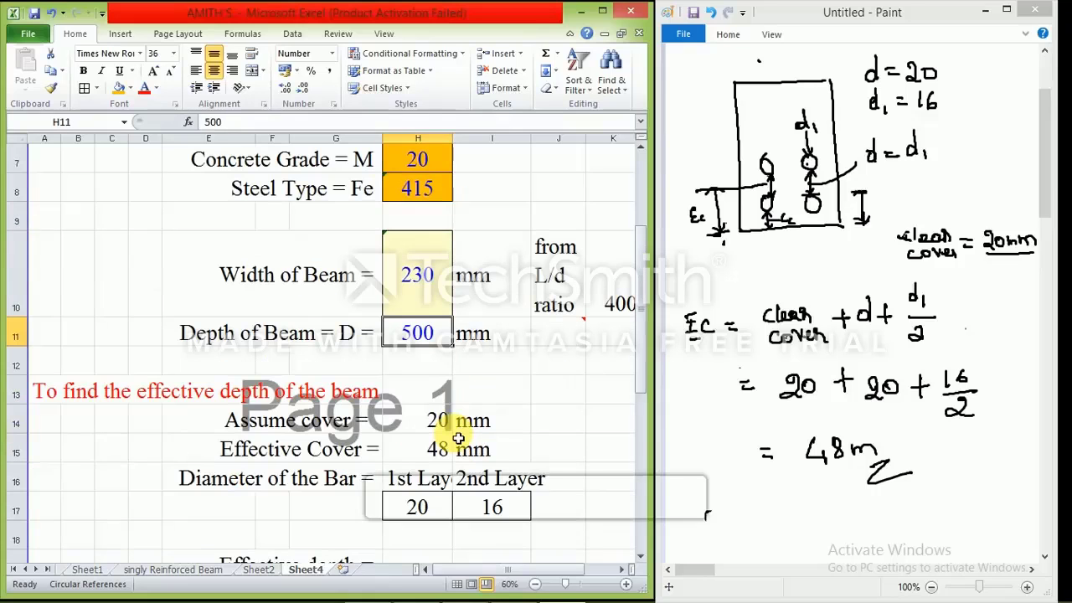
{"action": "left_click", "coordinate": [119, 88]}
{"action": "scroll", "coordinate": [335, 321], "scroll_direction": "down", "scroll_amount": 1}
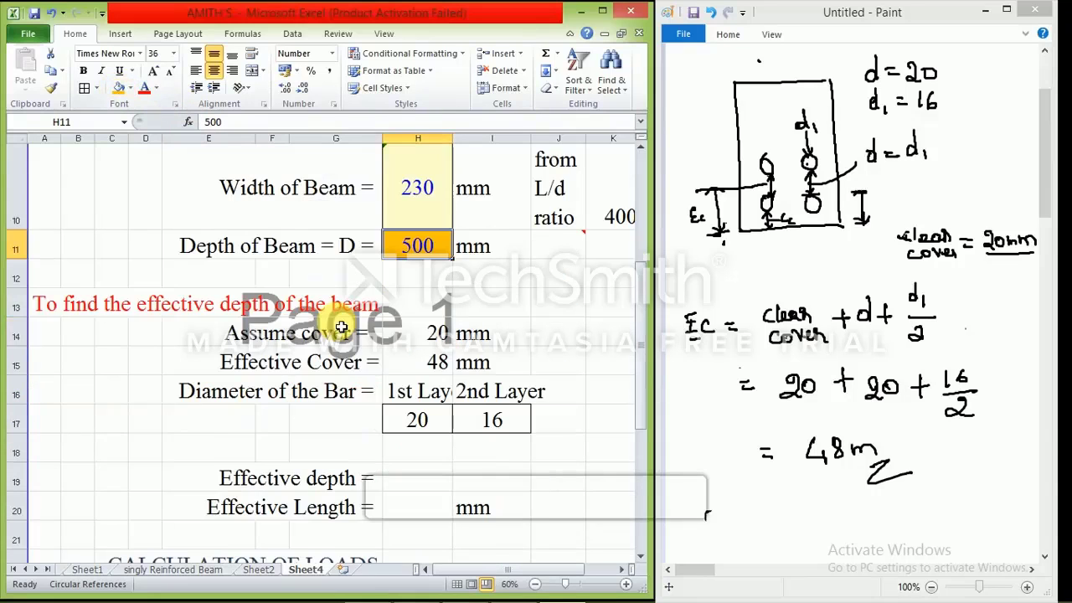
{"action": "left_click", "coordinate": [431, 330]}
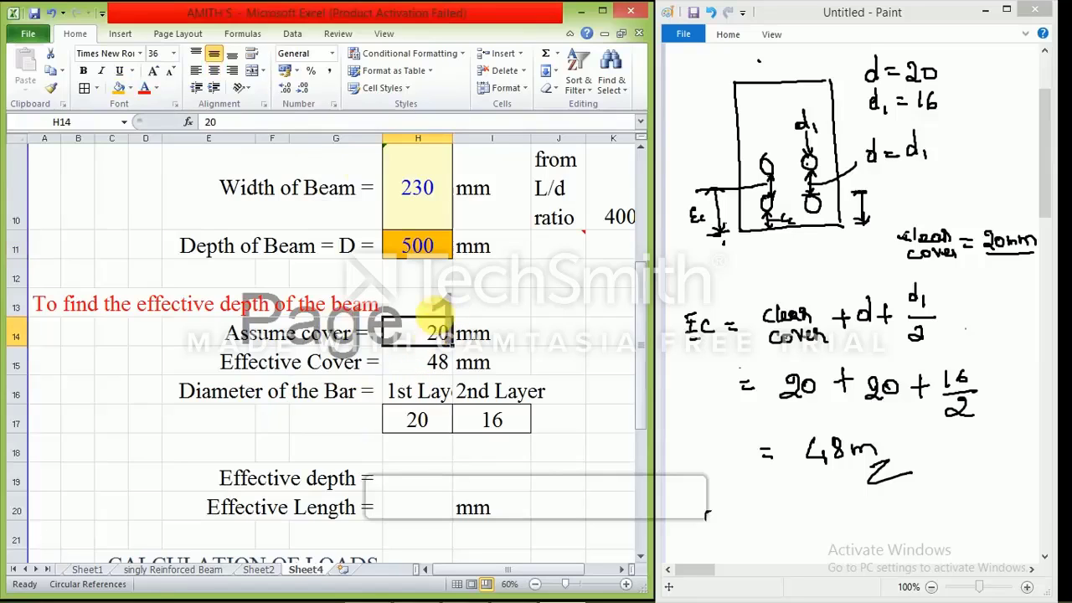
{"action": "left_click", "coordinate": [117, 90]}
Fill the 1st Layer and 2nd Layer bar diameter cells H17 and I17 with the same orange.
{"action": "left_click", "coordinate": [418, 421]}
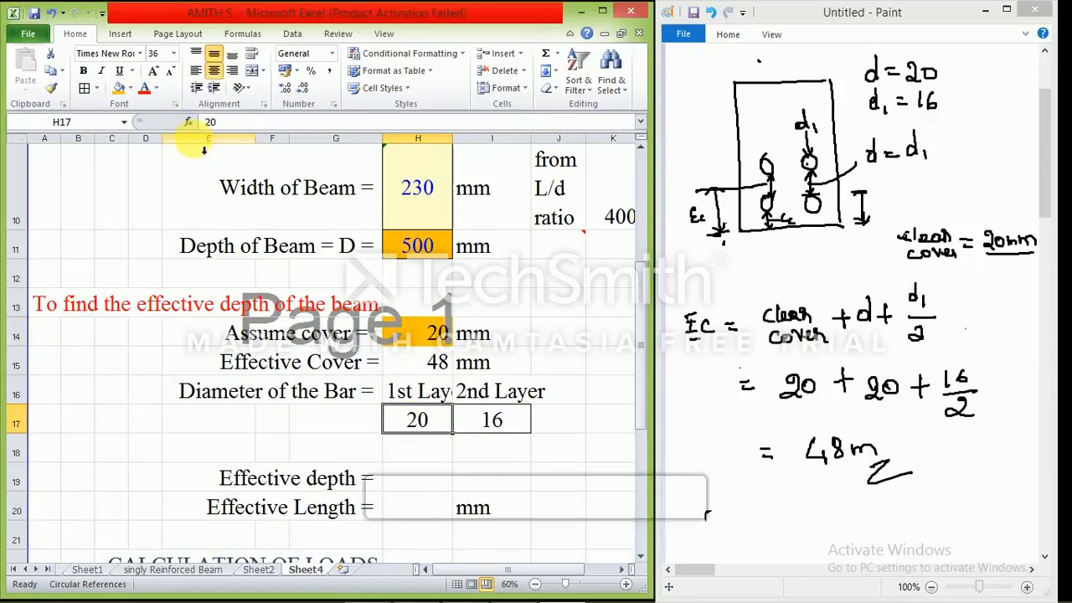
{"action": "left_click", "coordinate": [117, 91]}
{"action": "left_click", "coordinate": [503, 426]}
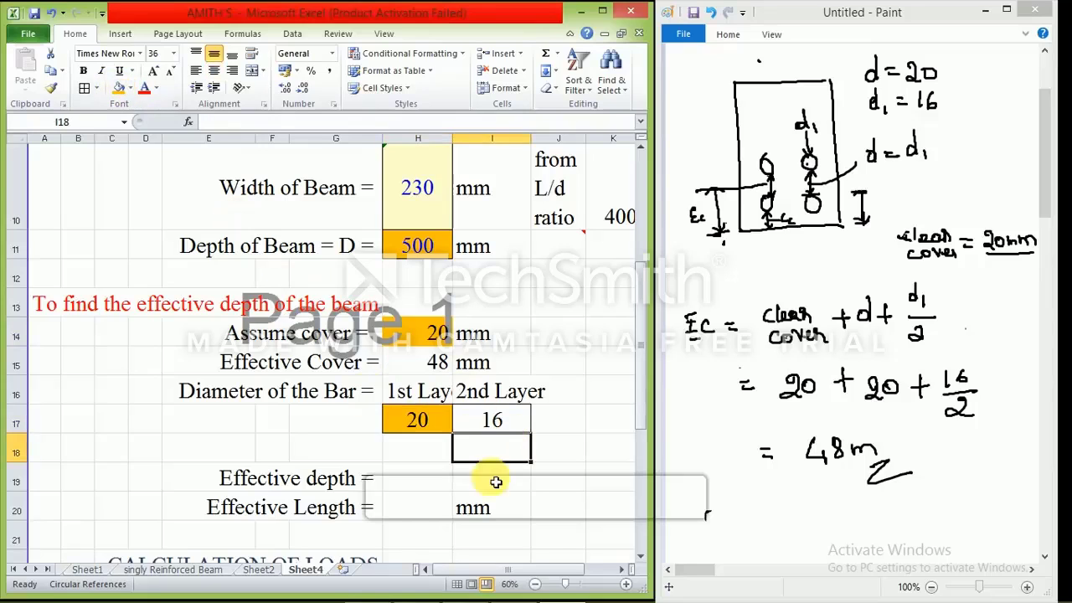
{"action": "left_click", "coordinate": [117, 91]}
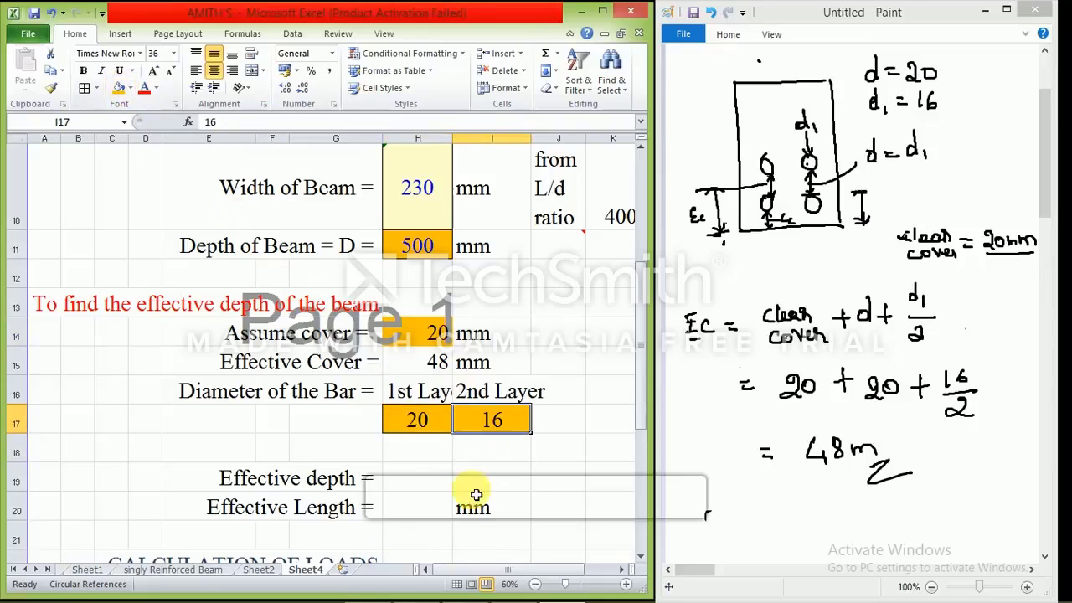
Test the Effective Cover formula by setting the bar diameters to 22 in H17 and 18 in I17.
{"action": "left_click", "coordinate": [442, 366]}
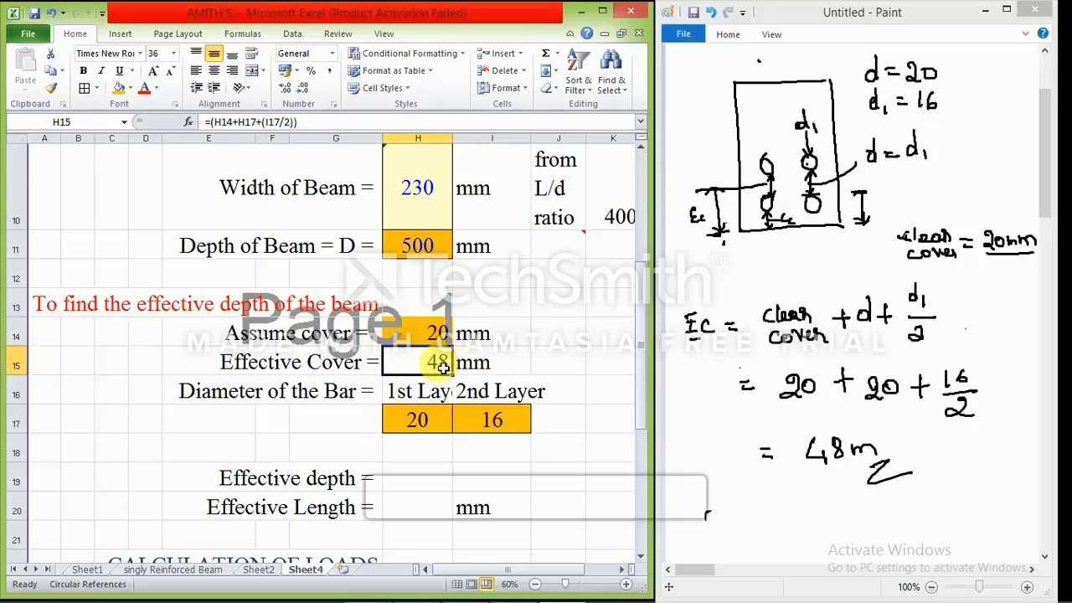
{"action": "left_click", "coordinate": [435, 430]}
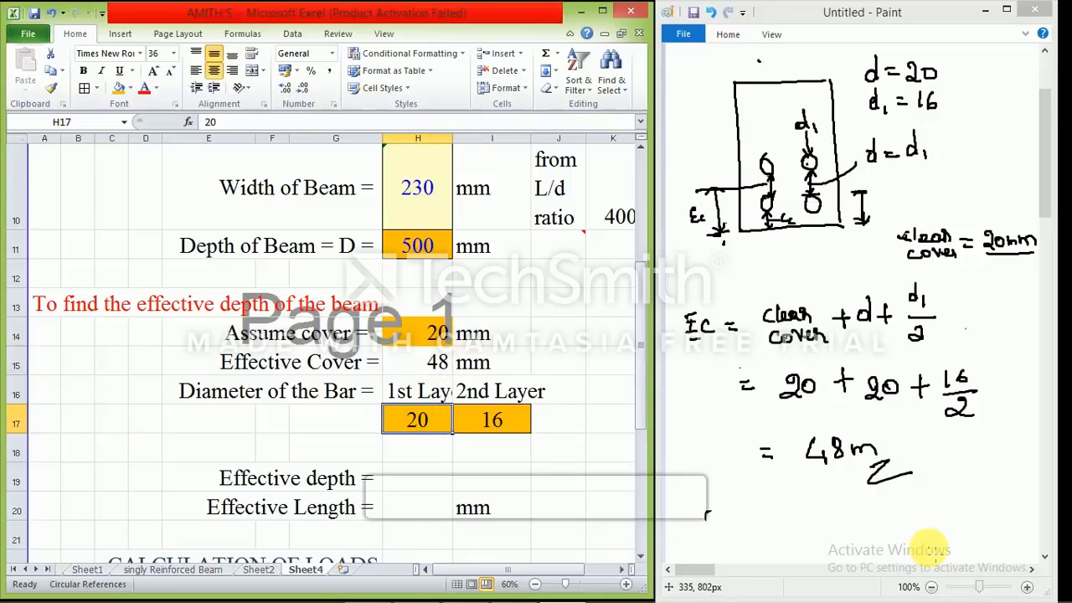
{"action": "type", "text": "22"}
{"action": "key", "text": "Return"}
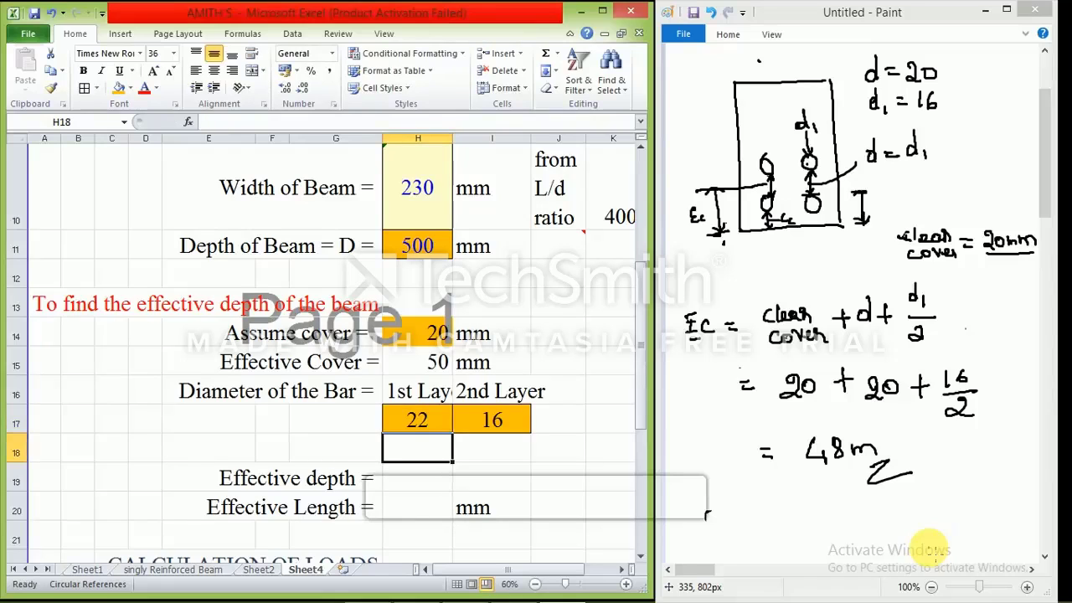
{"action": "left_click", "coordinate": [501, 427]}
{"action": "type", "text": "18"}
{"action": "key", "text": "Return"}
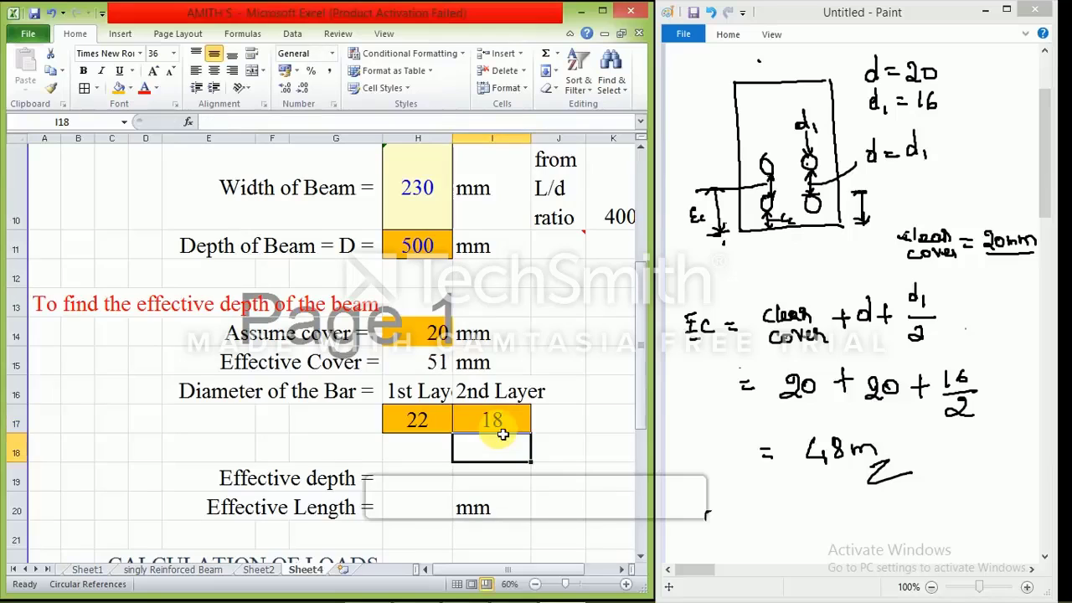
Set the bar diameters to 20 in H17 for the 1st Layer and 16 in I17 for the 2nd Layer.
{"action": "left_click", "coordinate": [439, 428]}
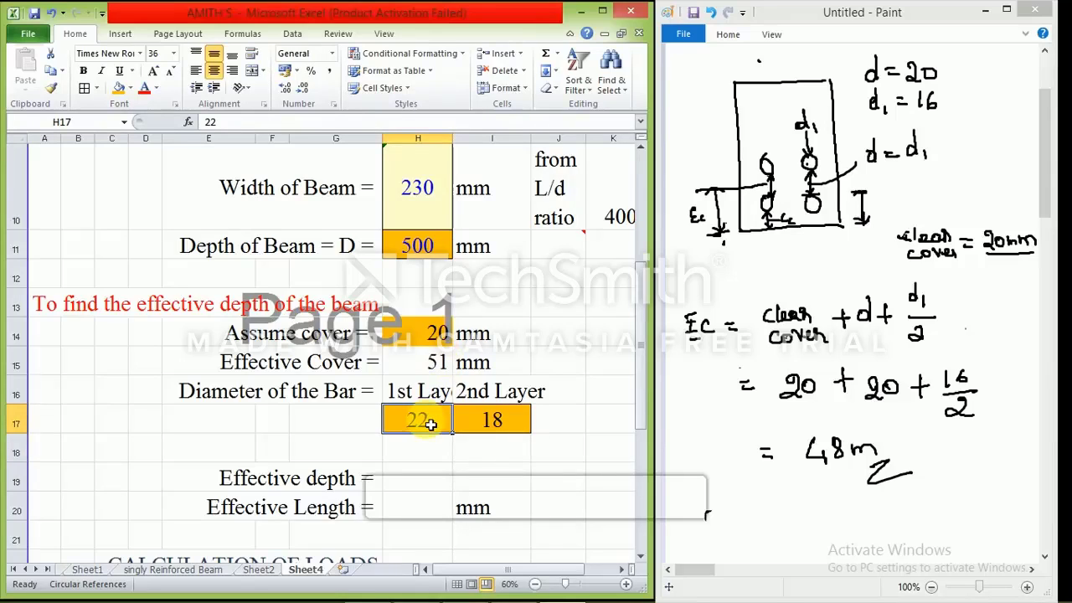
{"action": "type", "text": "2"}
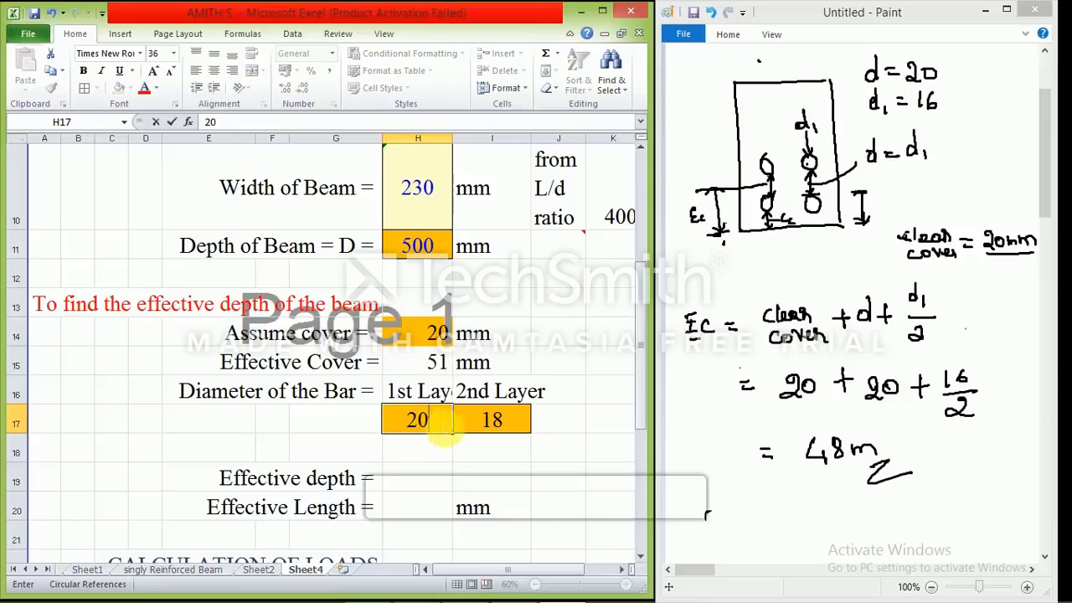
{"action": "left_click", "coordinate": [494, 420]}
{"action": "type", "text": "16"}
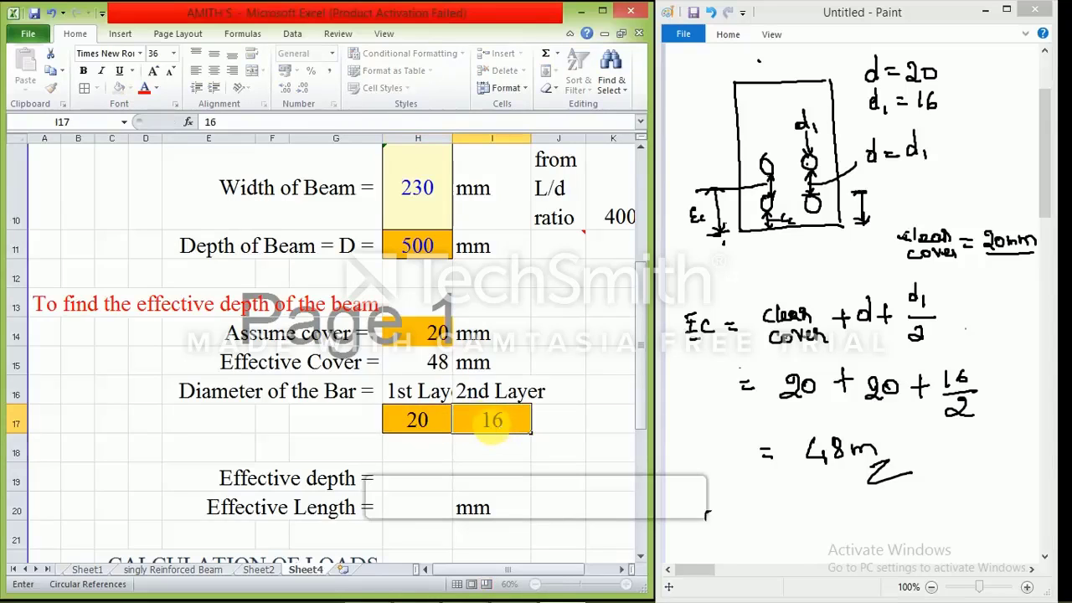
{"action": "key", "text": "Return"}
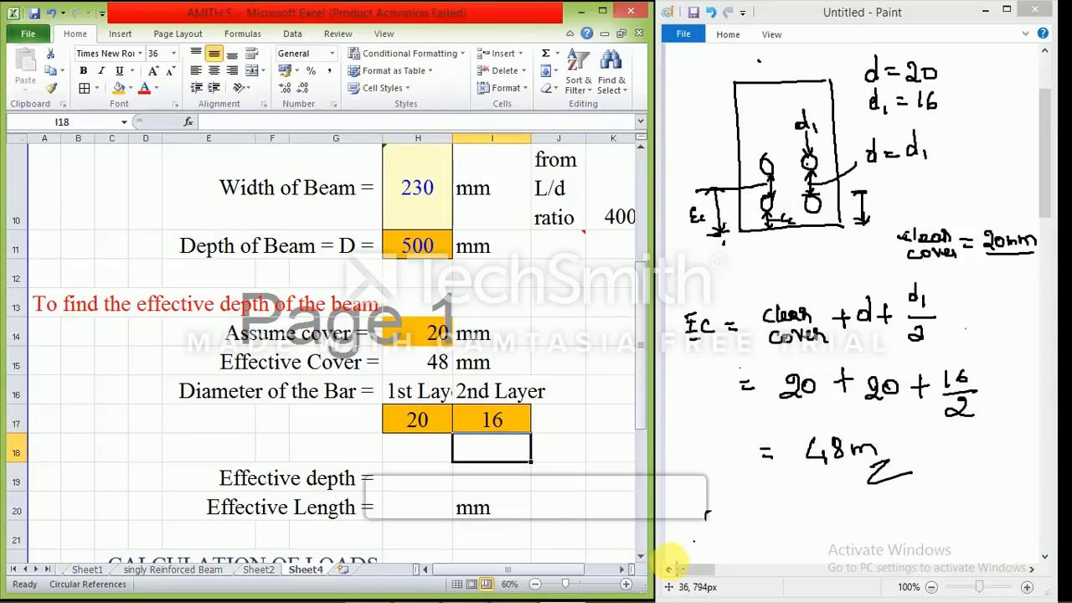
Select the Effective depth cell H19, and in Paint label the beam section sketch with 500 overall depth and 48mm effective cover.
{"action": "left_click", "coordinate": [505, 485]}
{"action": "left_click", "coordinate": [404, 481]}
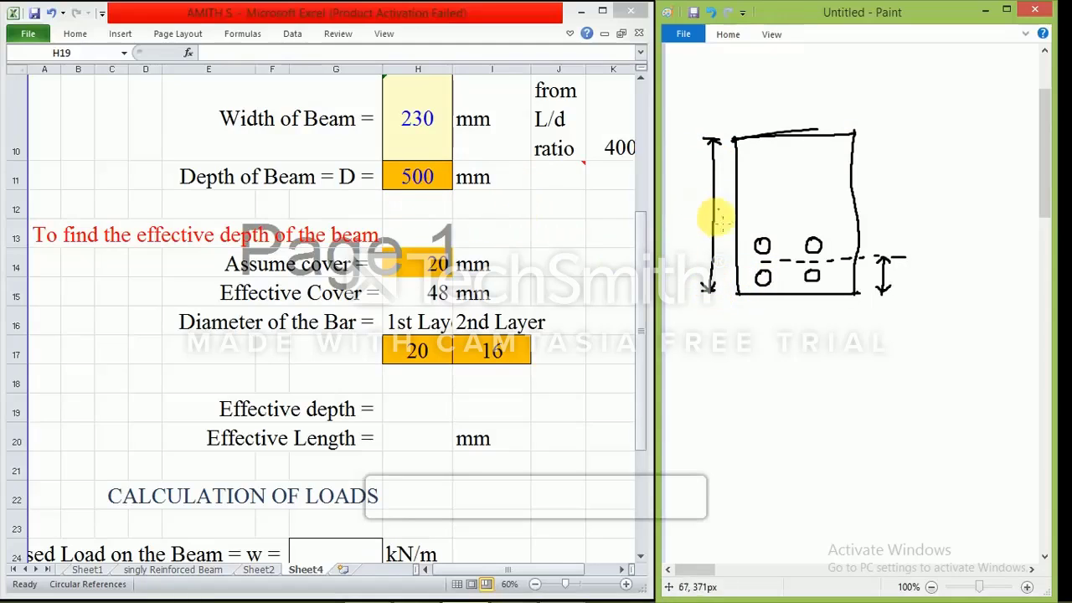
{"action": "left_click_drag", "start_coordinate": [682, 220], "coordinate": [707, 244]}
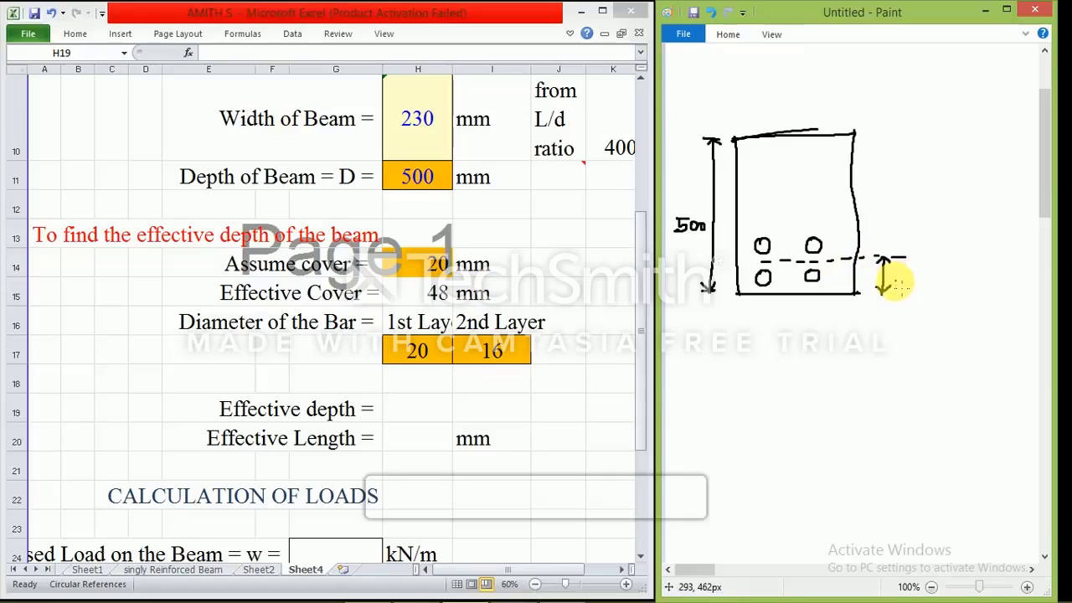
{"action": "left_click_drag", "start_coordinate": [912, 281], "coordinate": [971, 279]}
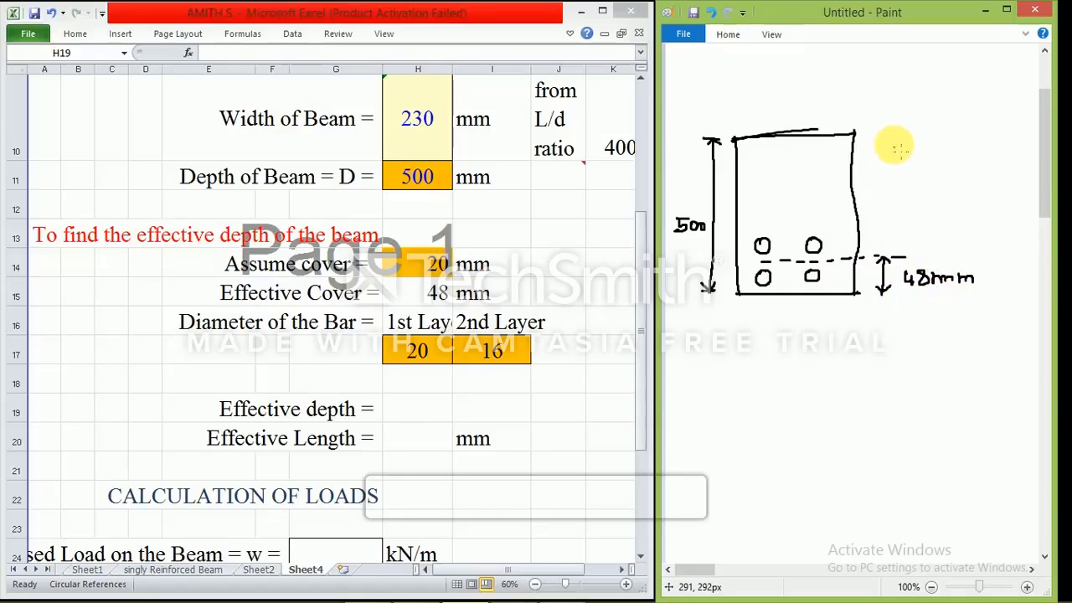
Add an effective depth arrow labelled "Effec d=" to the section sketch and write d = 500 - 48 = 452 below it.
{"action": "left_click_drag", "start_coordinate": [884, 134], "coordinate": [891, 246]}
{"action": "mouse_move", "coordinate": [911, 180]}
{"action": "left_mouse_down"}
{"action": "mouse_move", "coordinate": [905, 192]}
{"action": "mouse_move", "coordinate": [916, 175]}
{"action": "mouse_move", "coordinate": [912, 146]}
{"action": "mouse_move", "coordinate": [919, 156]}
{"action": "mouse_move", "coordinate": [954, 149]}
{"action": "left_mouse_up"}
{"action": "left_click_drag", "start_coordinate": [924, 181], "coordinate": [924, 199]}
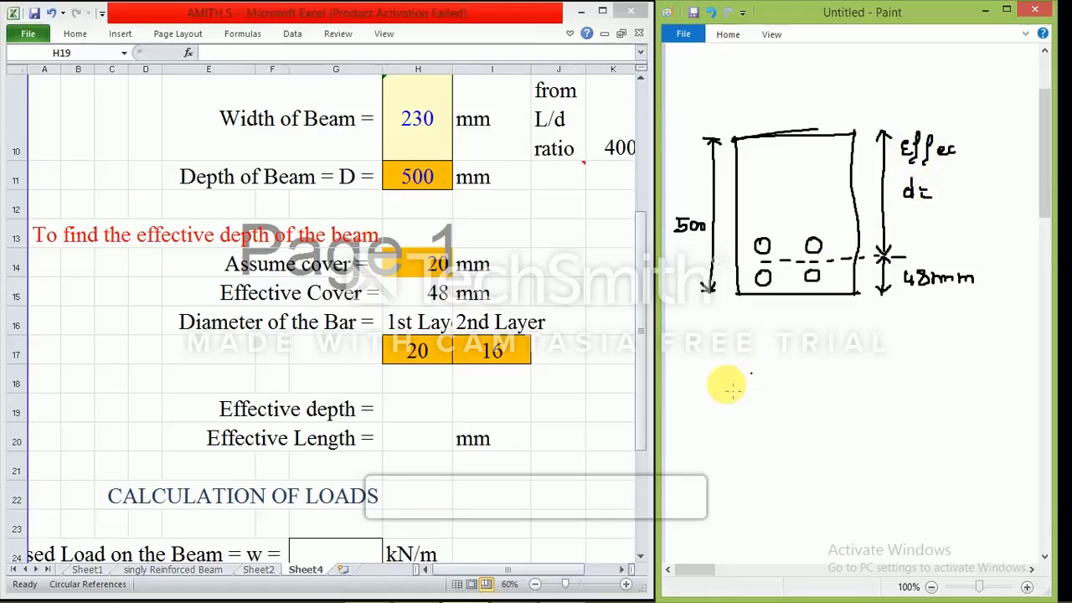
{"action": "mouse_move", "coordinate": [754, 361]}
{"action": "left_mouse_down"}
{"action": "mouse_move", "coordinate": [751, 371]}
{"action": "mouse_move", "coordinate": [758, 342]}
{"action": "mouse_move", "coordinate": [789, 369]}
{"action": "mouse_move", "coordinate": [916, 364]}
{"action": "left_mouse_up"}
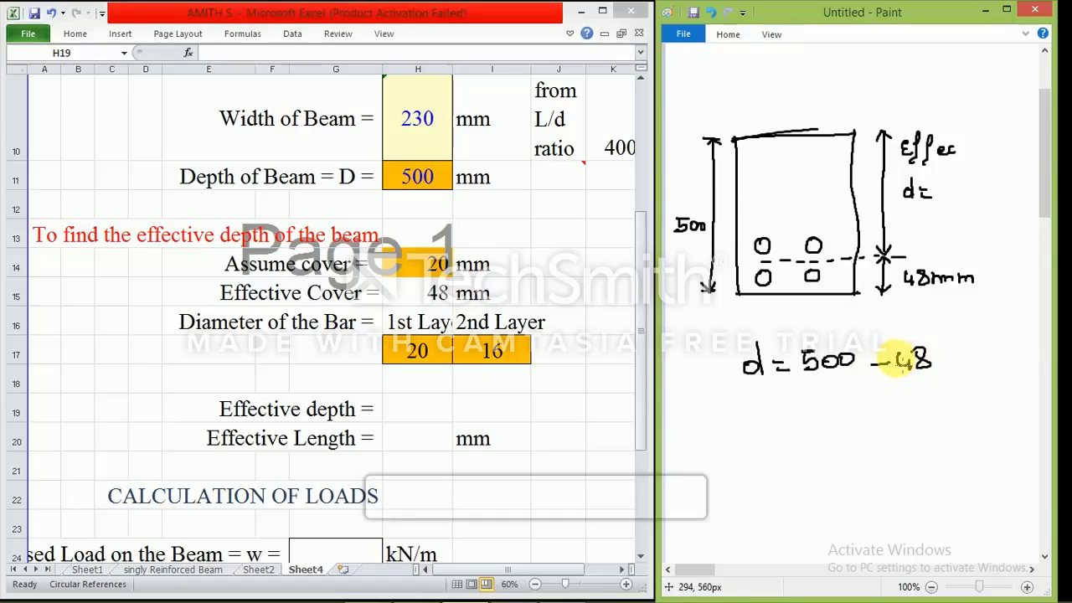
{"action": "left_click_drag", "start_coordinate": [778, 395], "coordinate": [879, 404]}
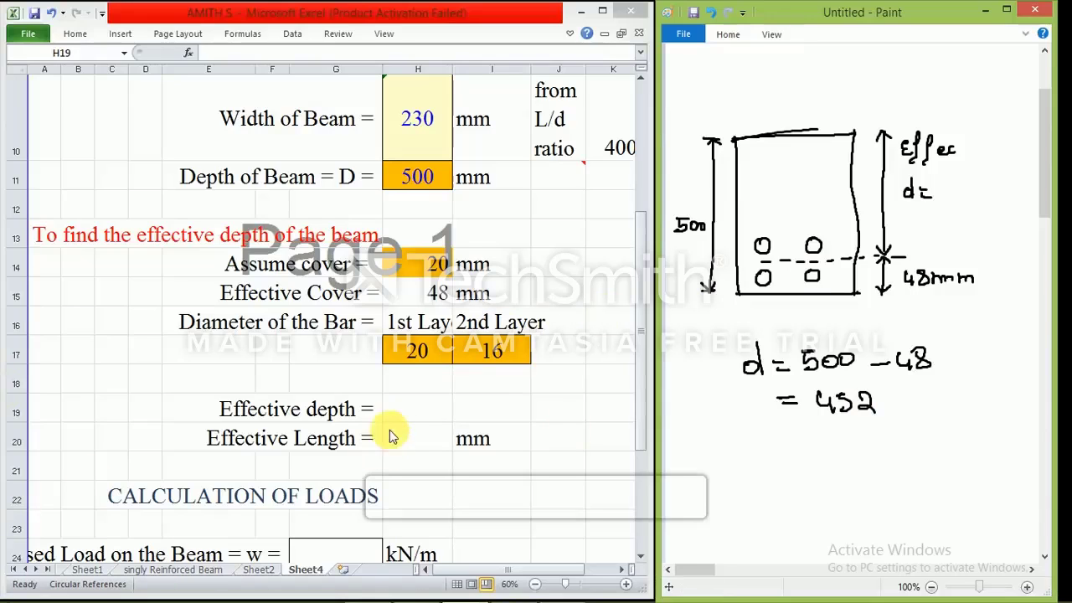
In Excel, calculate the Effective depth in H19 as Depth of Beam minus Effective Cover with the formula =(H11-H15).
{"action": "left_click", "coordinate": [416, 420]}
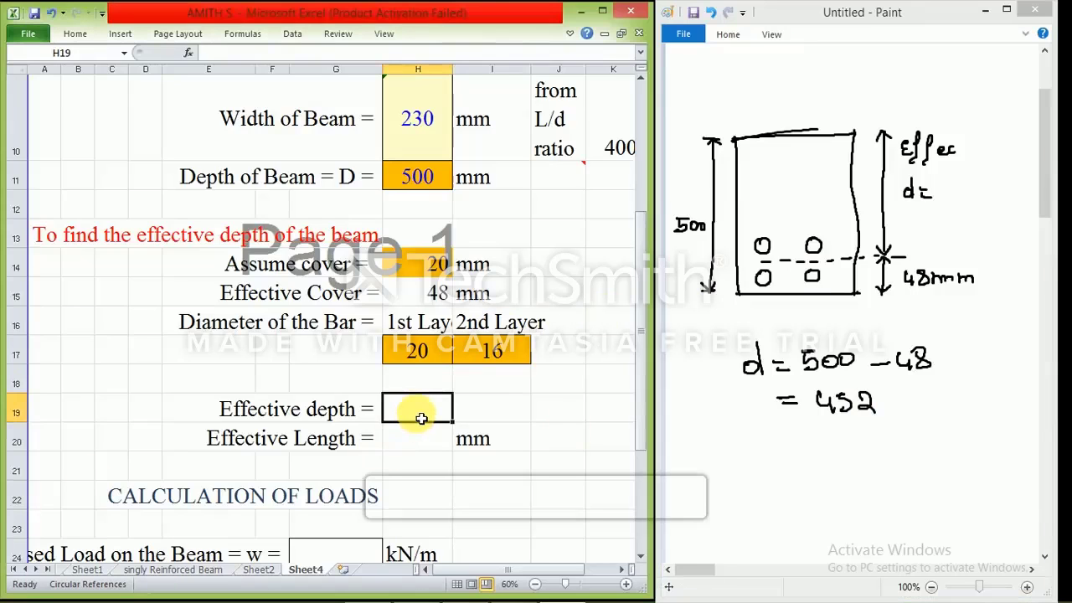
{"action": "type", "text": "="}
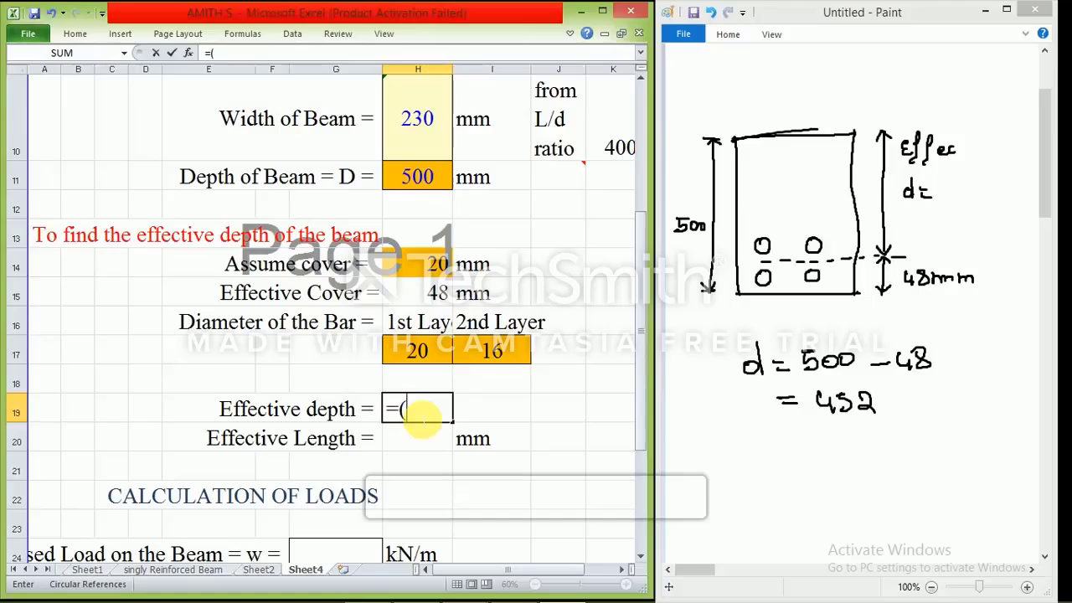
{"action": "type", "text": "("}
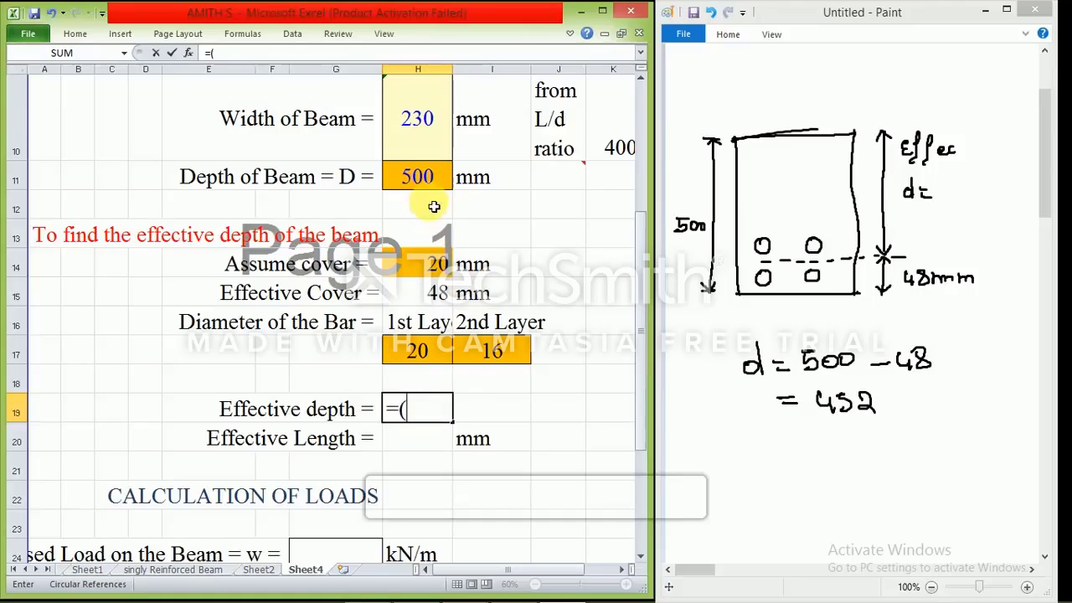
{"action": "left_click", "coordinate": [435, 181]}
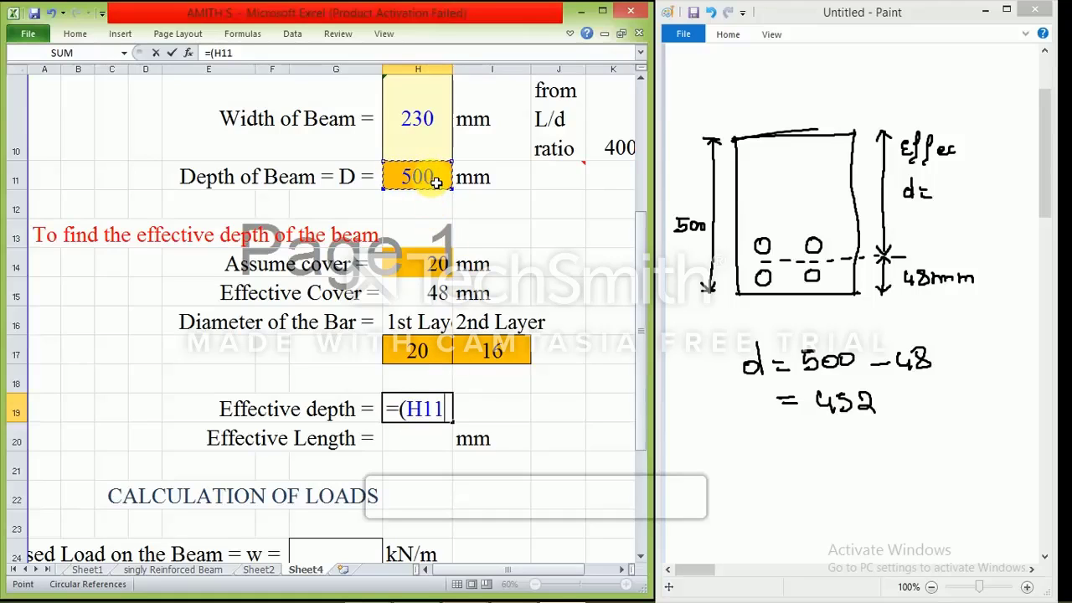
{"action": "type", "text": "-"}
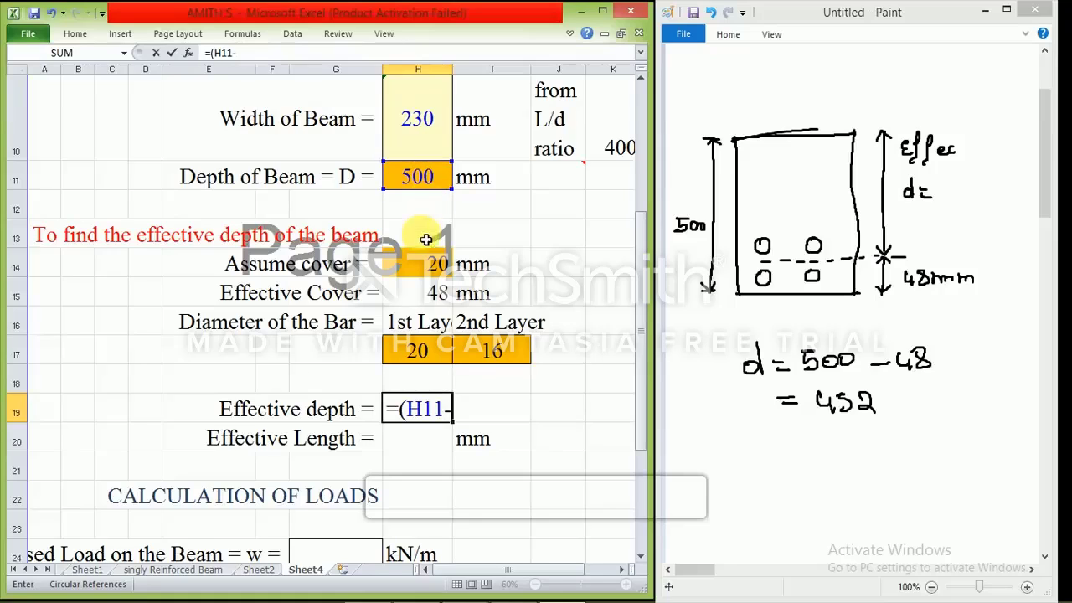
{"action": "left_click", "coordinate": [419, 295]}
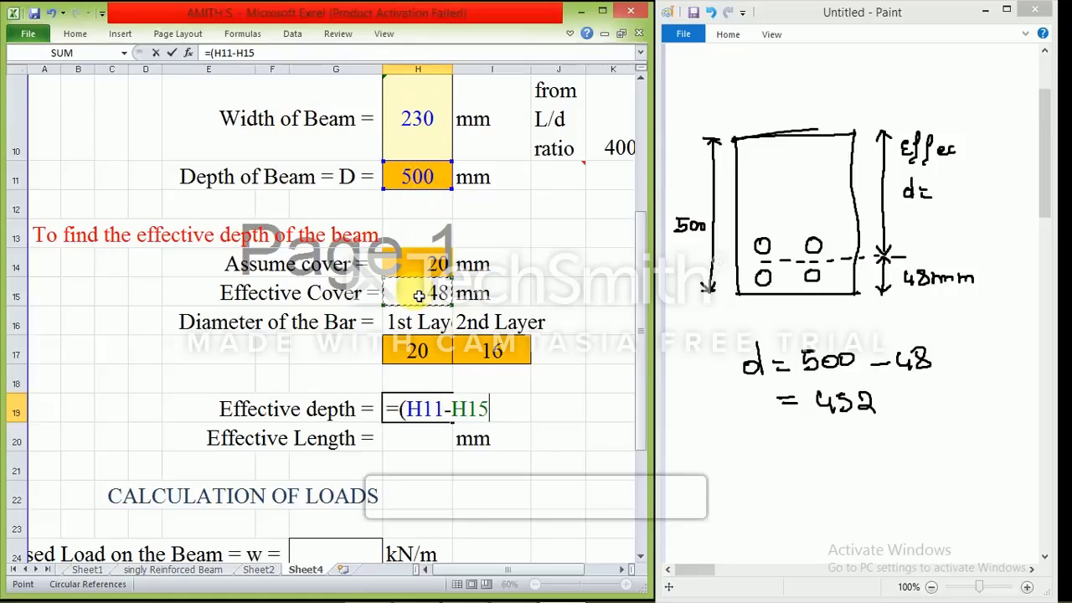
{"action": "type", "text": ")"}
{"action": "key", "text": "Return"}
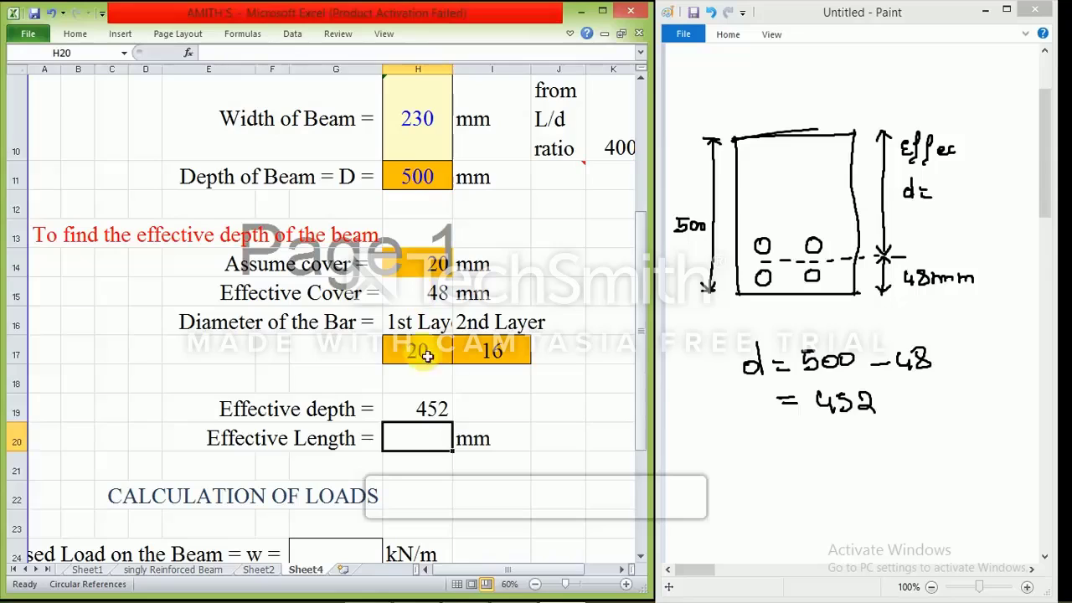
Enter the unit mm in I19 beside the Effective depth value.
{"action": "left_click", "coordinate": [474, 411]}
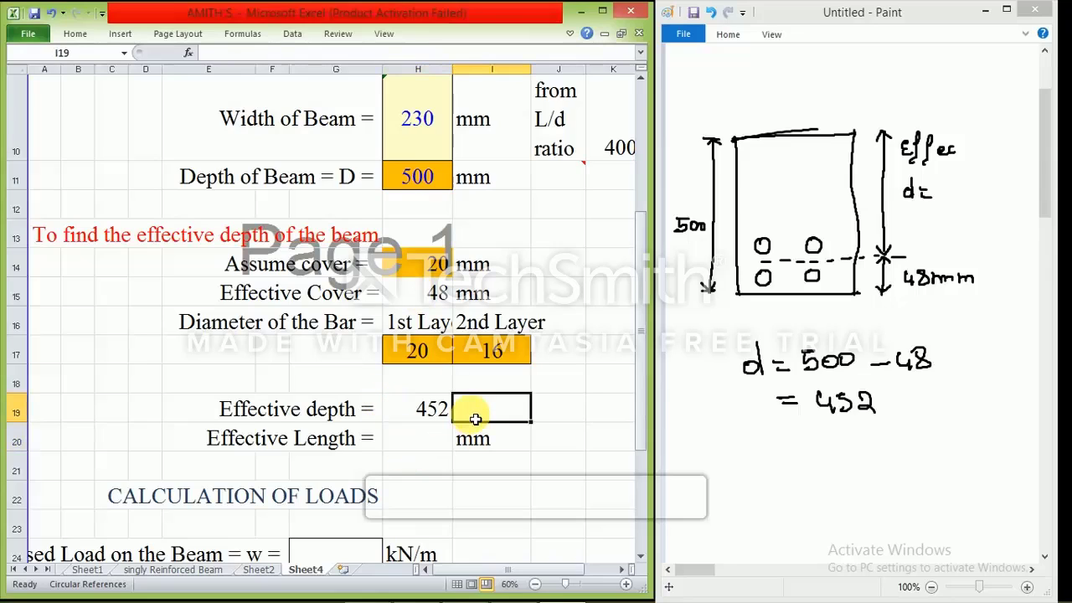
{"action": "type", "text": "mm"}
{"action": "key", "text": "Return"}
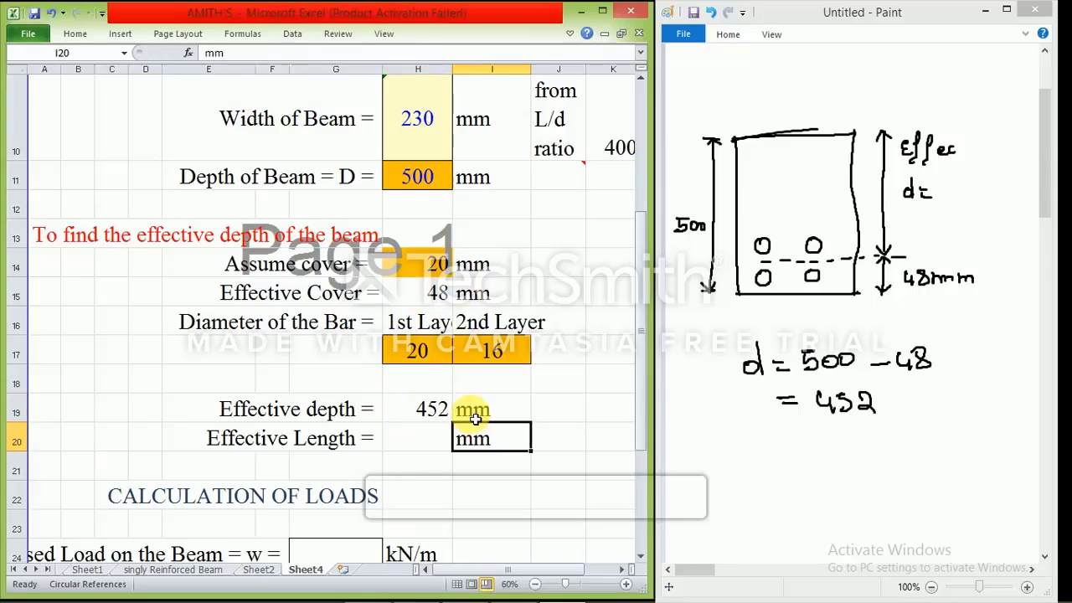
Select the Effective Length cell H20, and in Paint draw a red clear span arrow between the supports, starting its Lclear label.
{"action": "left_click", "coordinate": [336, 448]}
{"action": "left_click", "coordinate": [410, 447]}
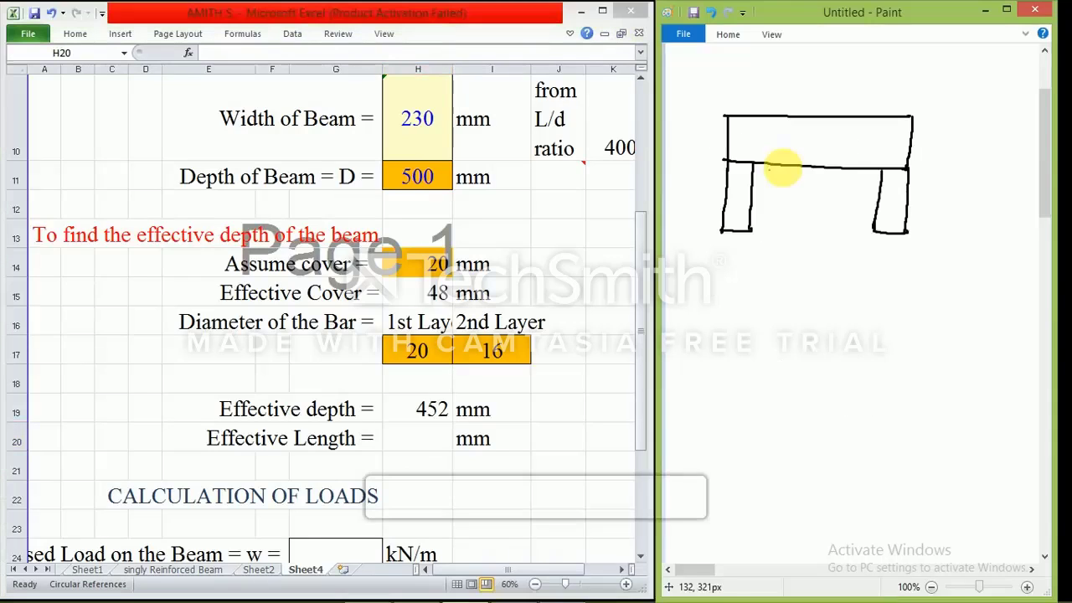
{"action": "mouse_move", "coordinate": [756, 203]}
{"action": "left_mouse_down"}
{"action": "mouse_move", "coordinate": [867, 204]}
{"action": "mouse_move", "coordinate": [863, 215]}
{"action": "left_mouse_up"}
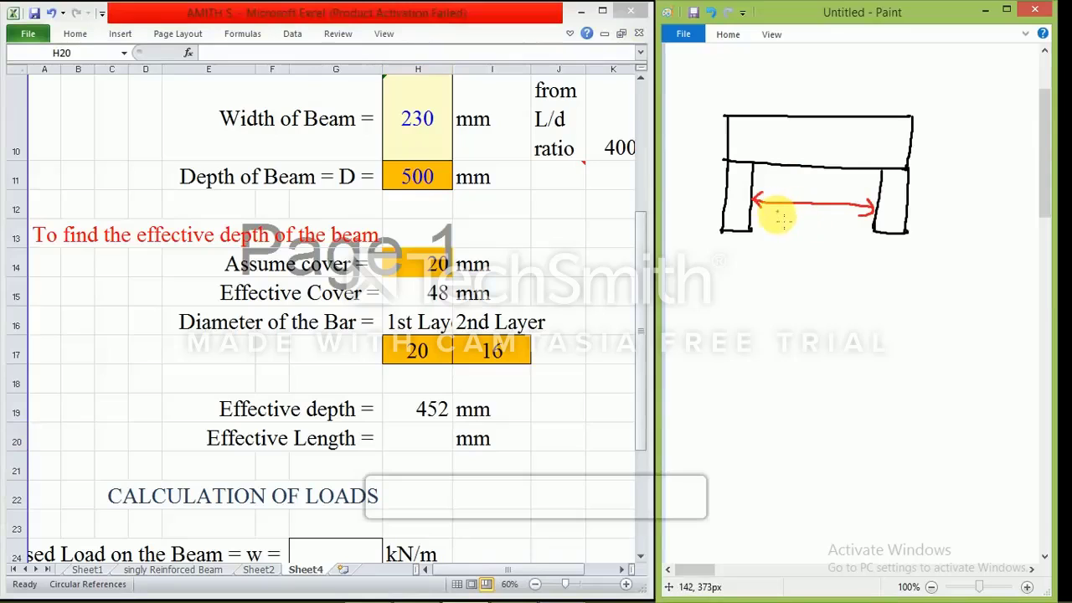
{"action": "left_click_drag", "start_coordinate": [777, 211], "coordinate": [797, 230]}
{"action": "left_click_drag", "start_coordinate": [802, 217], "coordinate": [801, 229]}
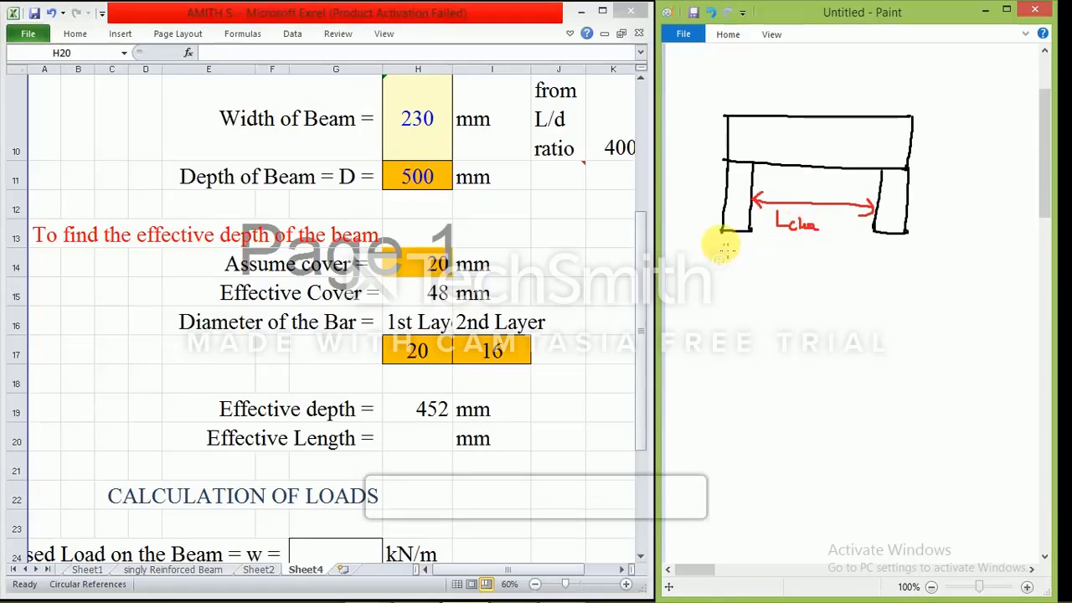
Draw a red centre-to-centre arrow below the supports with an Lc label, finish the Lclear label, and strike out Lc.
{"action": "mouse_move", "coordinate": [731, 227]}
{"action": "left_mouse_down"}
{"action": "mouse_move", "coordinate": [731, 256]}
{"action": "mouse_move", "coordinate": [740, 255]}
{"action": "left_mouse_up"}
{"action": "mouse_move", "coordinate": [734, 249]}
{"action": "left_mouse_down"}
{"action": "mouse_move", "coordinate": [885, 251]}
{"action": "mouse_move", "coordinate": [886, 224]}
{"action": "mouse_move", "coordinate": [875, 258]}
{"action": "left_mouse_up"}
{"action": "left_click_drag", "start_coordinate": [775, 262], "coordinate": [798, 278]}
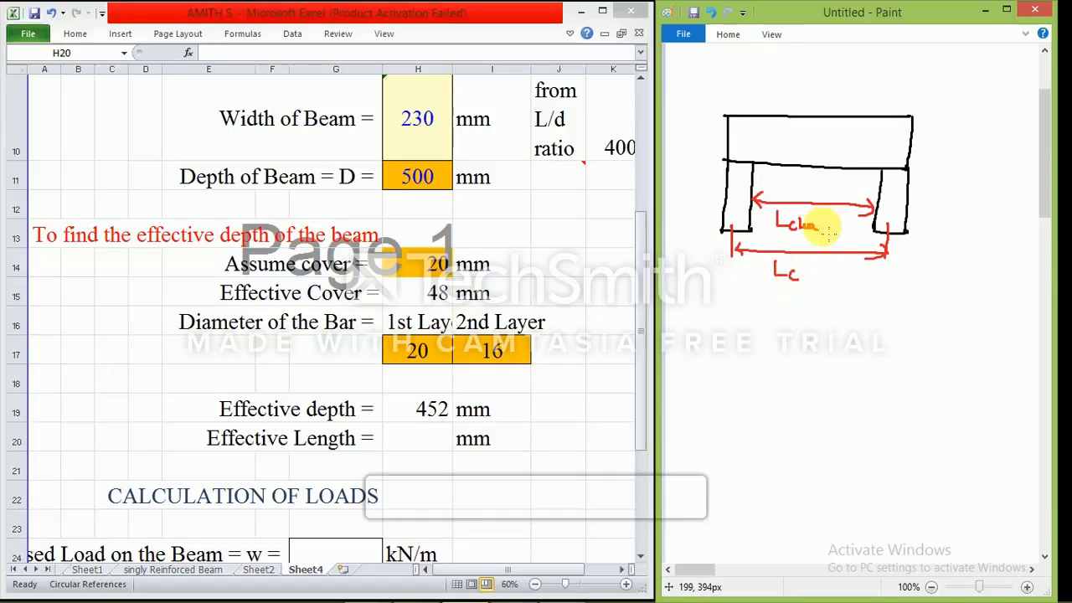
{"action": "left_click_drag", "start_coordinate": [822, 232], "coordinate": [833, 232]}
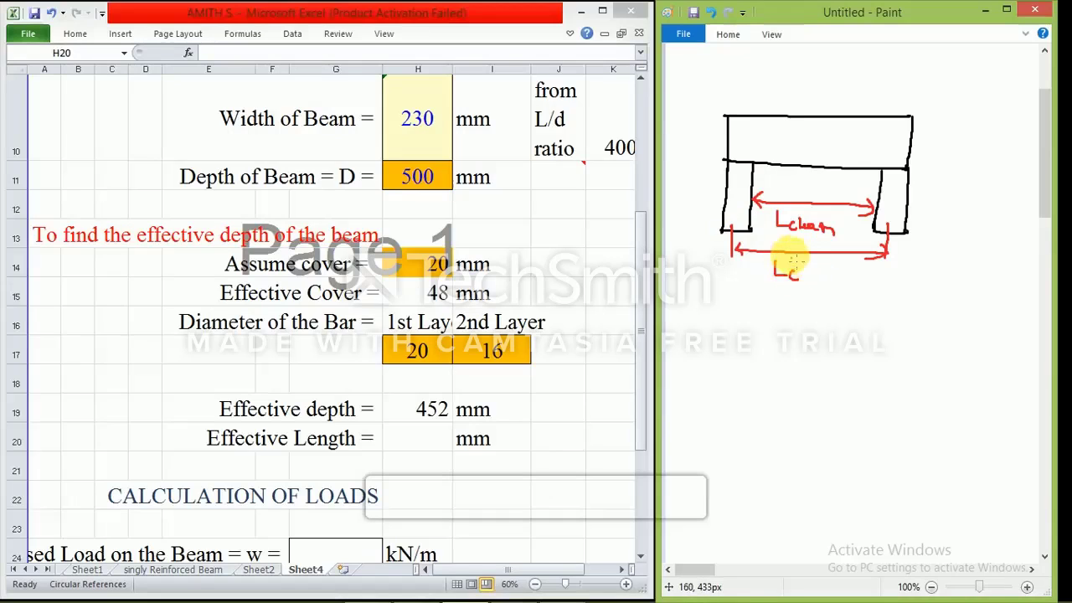
{"action": "mouse_move", "coordinate": [782, 263]}
{"action": "left_mouse_down"}
{"action": "mouse_move", "coordinate": [773, 268]}
{"action": "mouse_move", "coordinate": [819, 261]}
{"action": "left_mouse_up"}
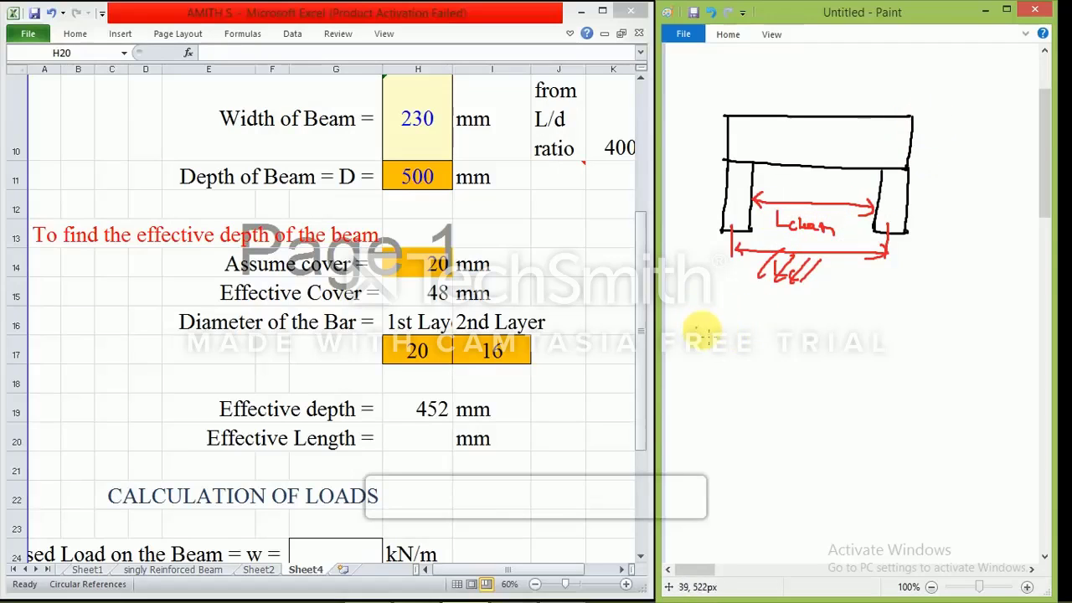
Write the effective length formula Leff = Lc + d in red below the beam sketch.
{"action": "mouse_move", "coordinate": [701, 327]}
{"action": "left_mouse_down"}
{"action": "mouse_move", "coordinate": [711, 340]}
{"action": "mouse_move", "coordinate": [771, 337]}
{"action": "left_mouse_up"}
{"action": "left_click_drag", "start_coordinate": [758, 344], "coordinate": [771, 343]}
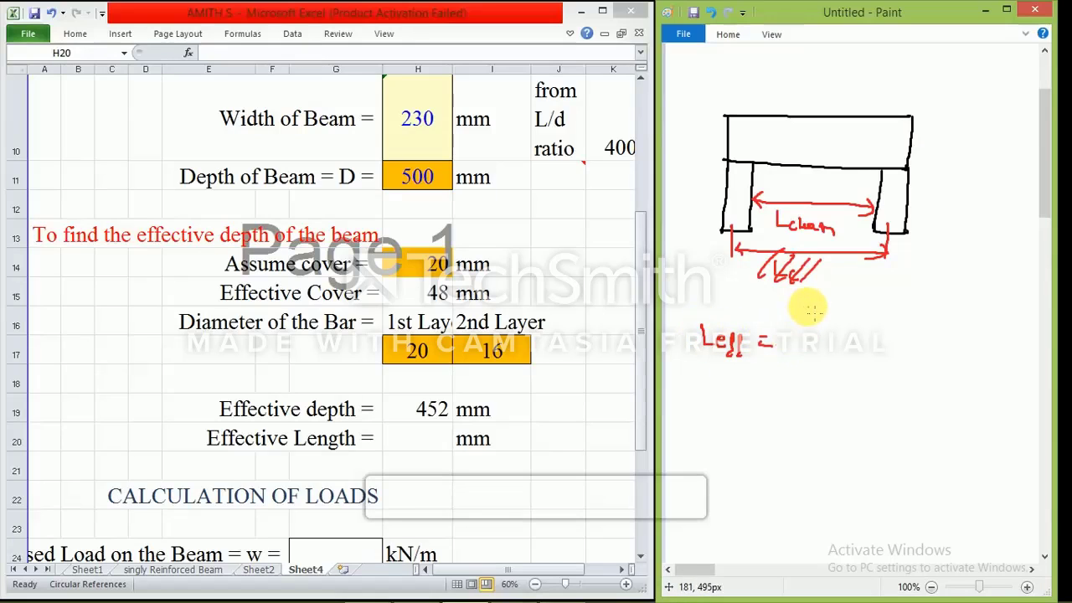
{"action": "mouse_move", "coordinate": [807, 310]}
{"action": "left_mouse_down"}
{"action": "mouse_move", "coordinate": [796, 327]}
{"action": "mouse_move", "coordinate": [802, 305]}
{"action": "mouse_move", "coordinate": [817, 328]}
{"action": "mouse_move", "coordinate": [853, 332]}
{"action": "mouse_move", "coordinate": [856, 324]}
{"action": "left_mouse_up"}
{"action": "left_click_drag", "start_coordinate": [847, 316], "coordinate": [848, 335]}
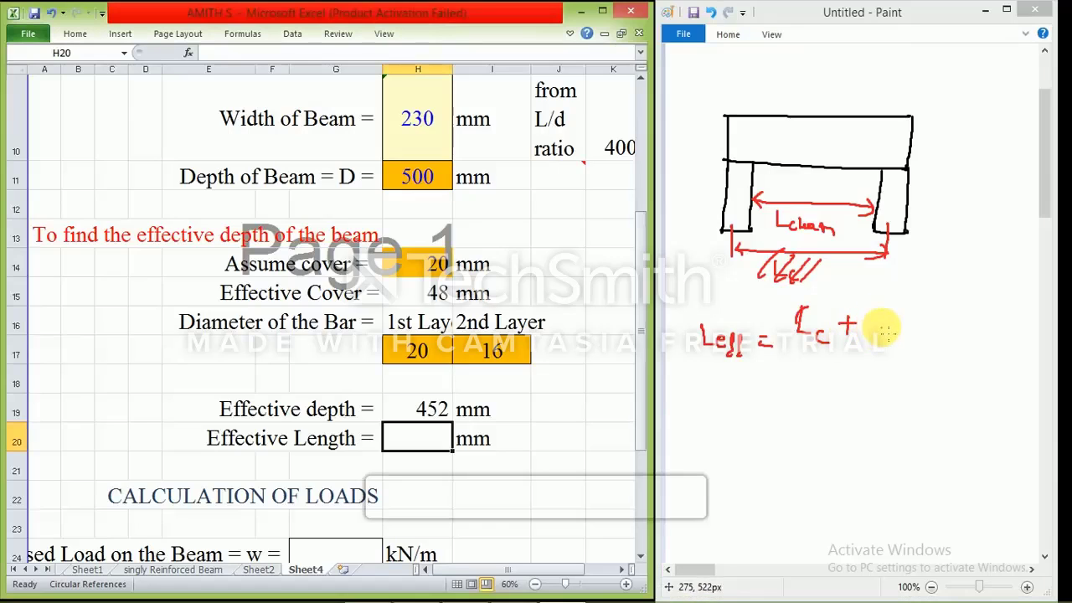
{"action": "left_click_drag", "start_coordinate": [885, 325], "coordinate": [889, 299]}
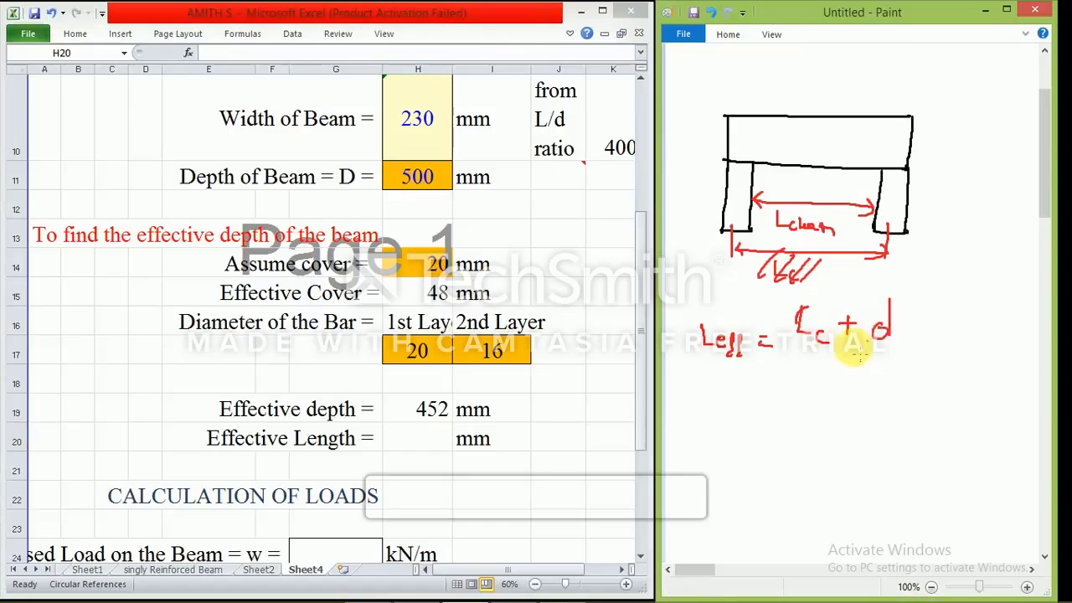